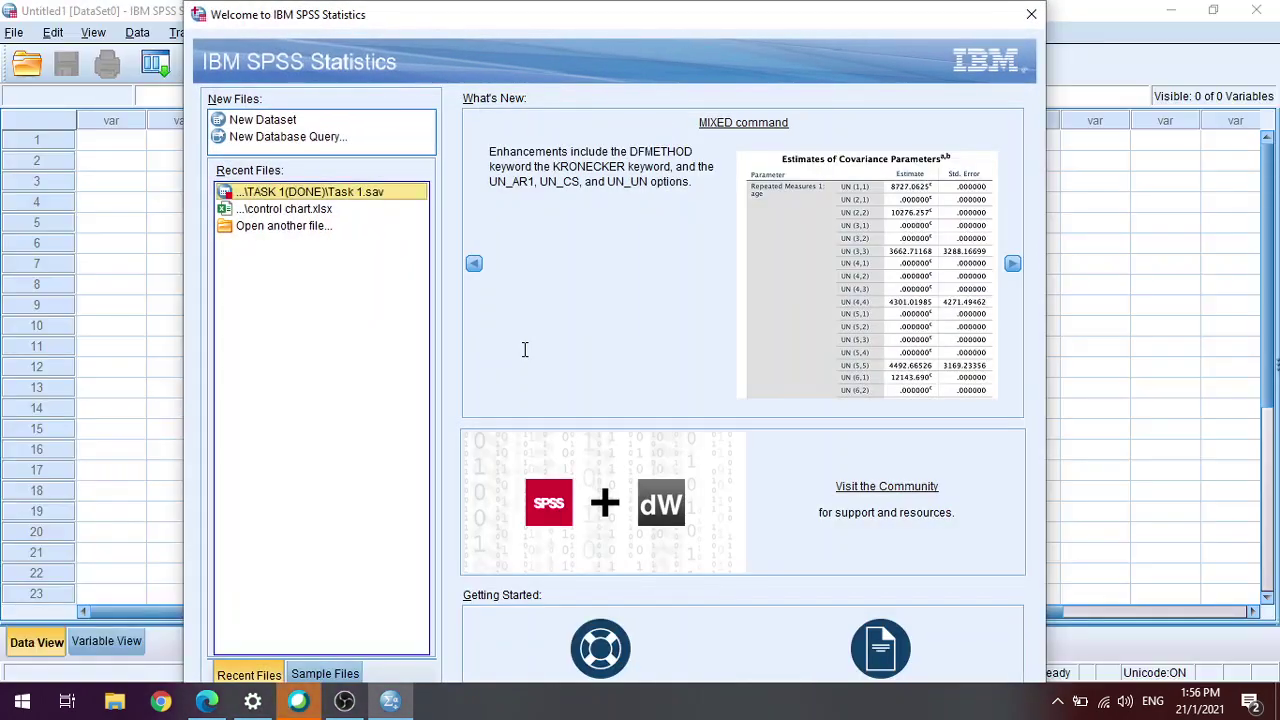
Dismiss the SPSS welcome dialog and open Soal Selidik Persatuan Penduduk (1).docx from the Downloads folder in Word.
click(1031, 14)
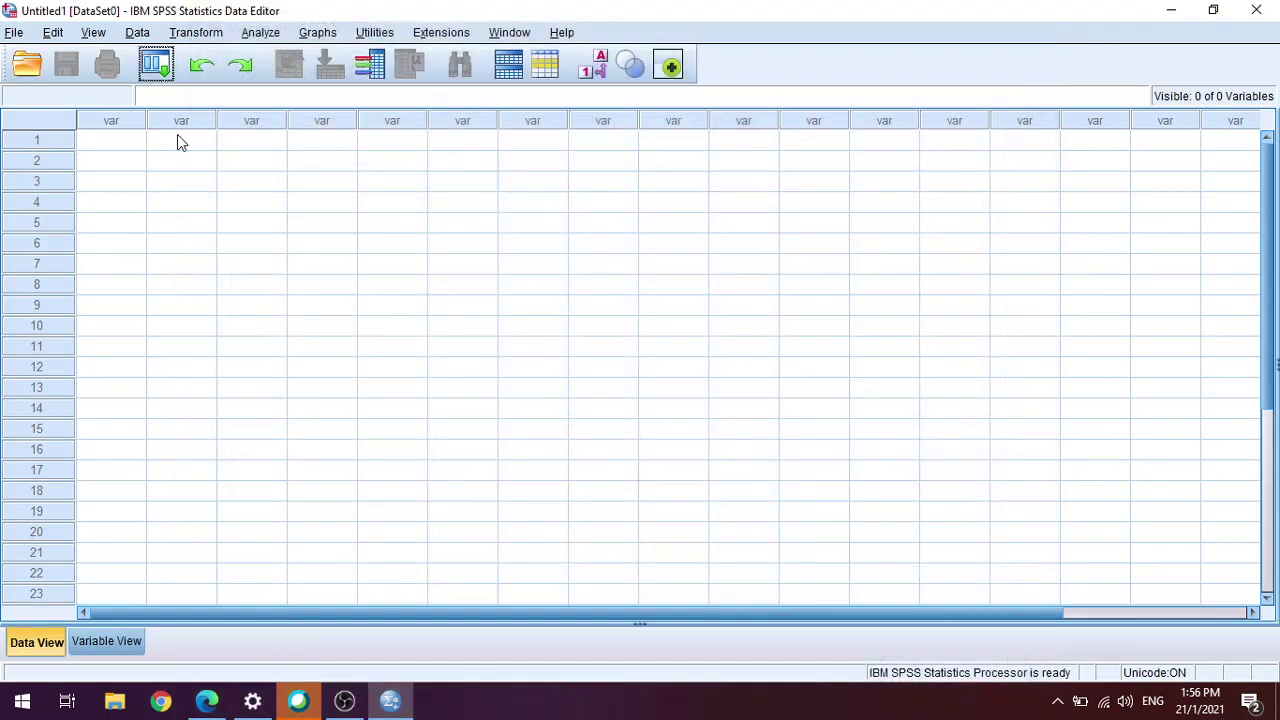
click(199, 704)
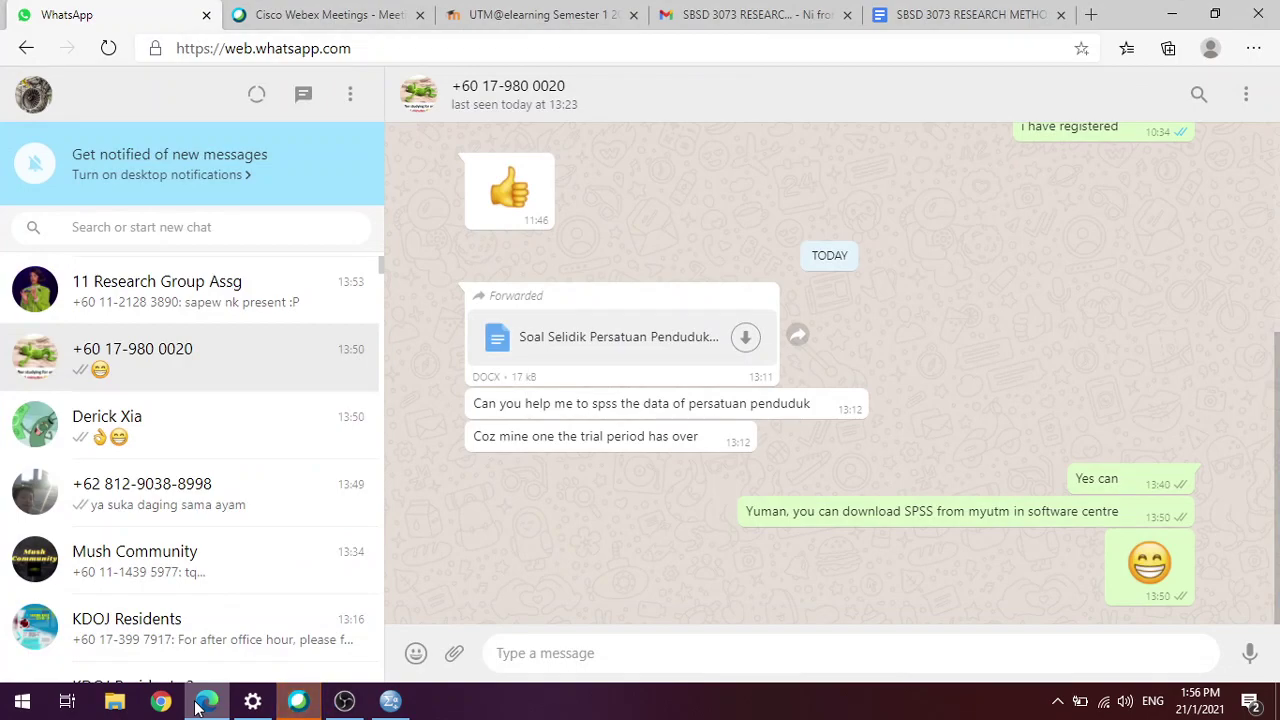
click(203, 703)
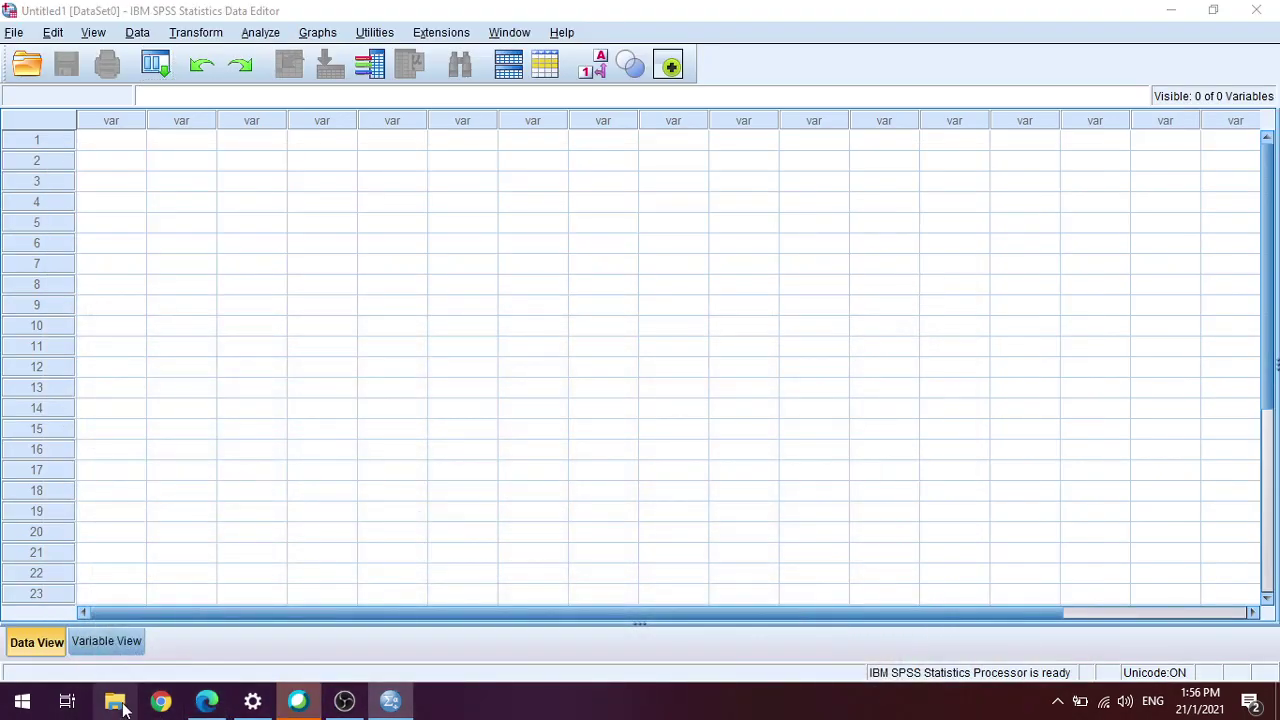
click(116, 703)
click(393, 217)
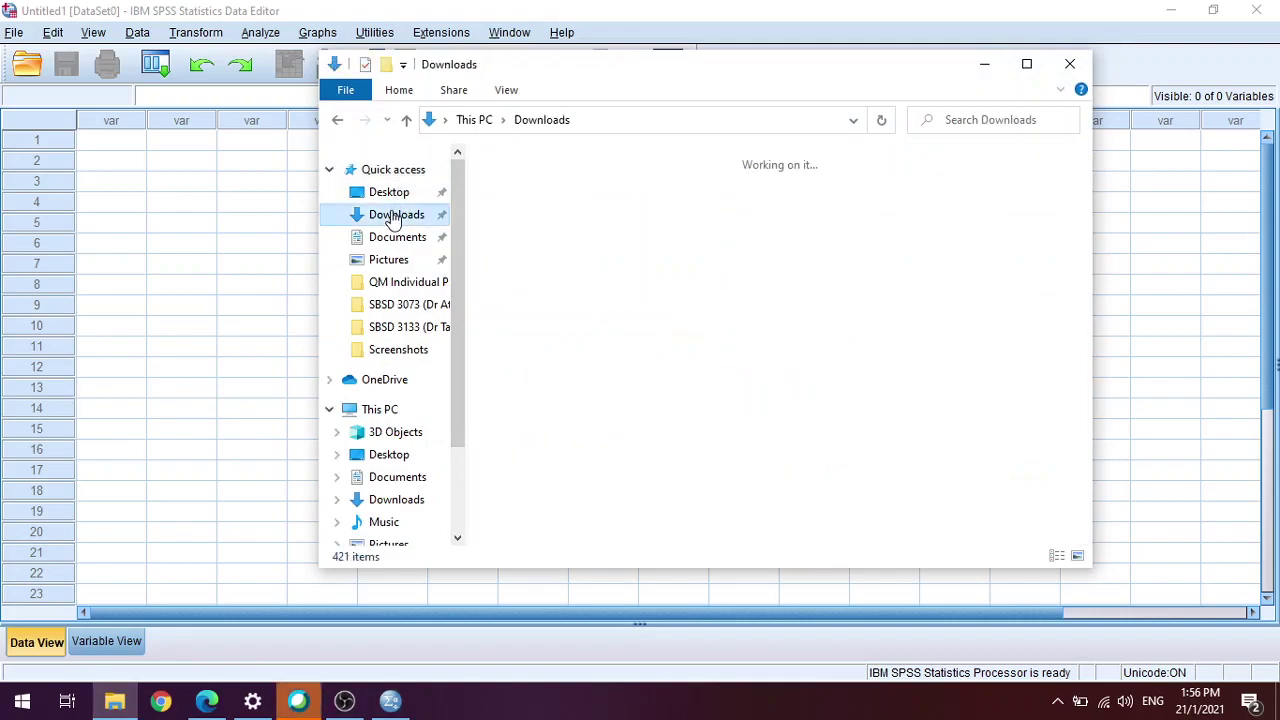
double_click(532, 232)
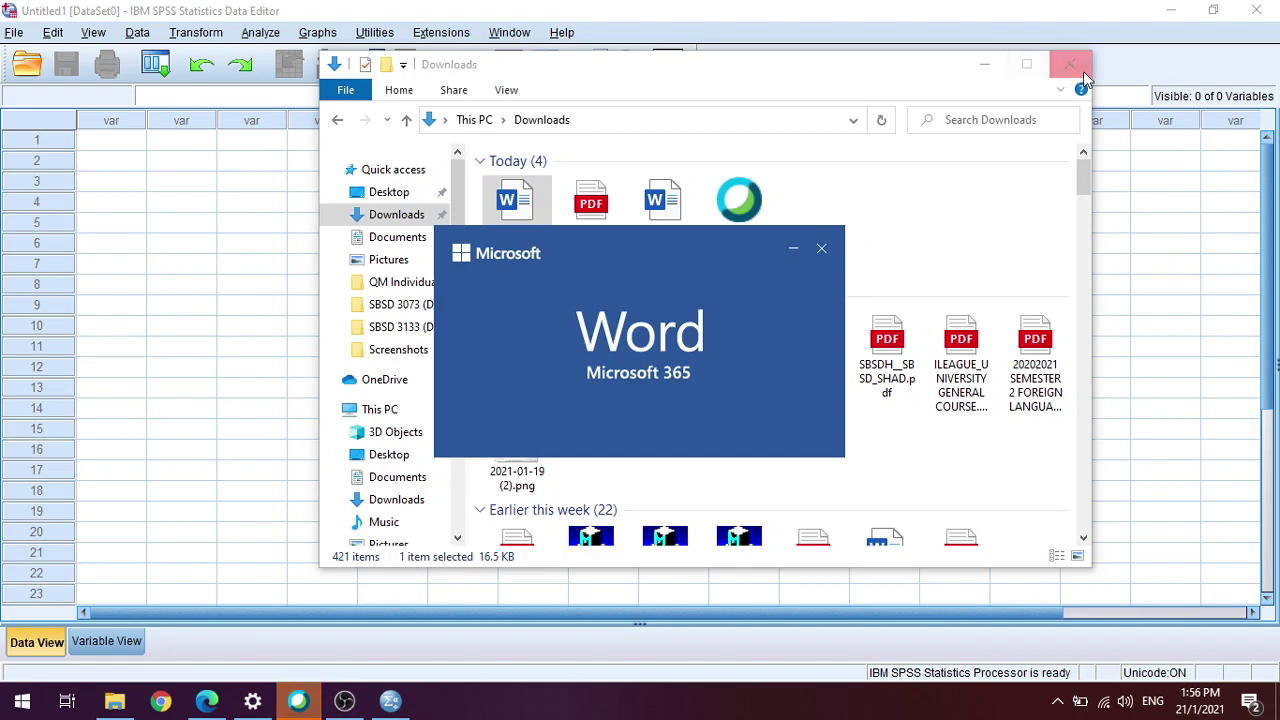
click(1069, 64)
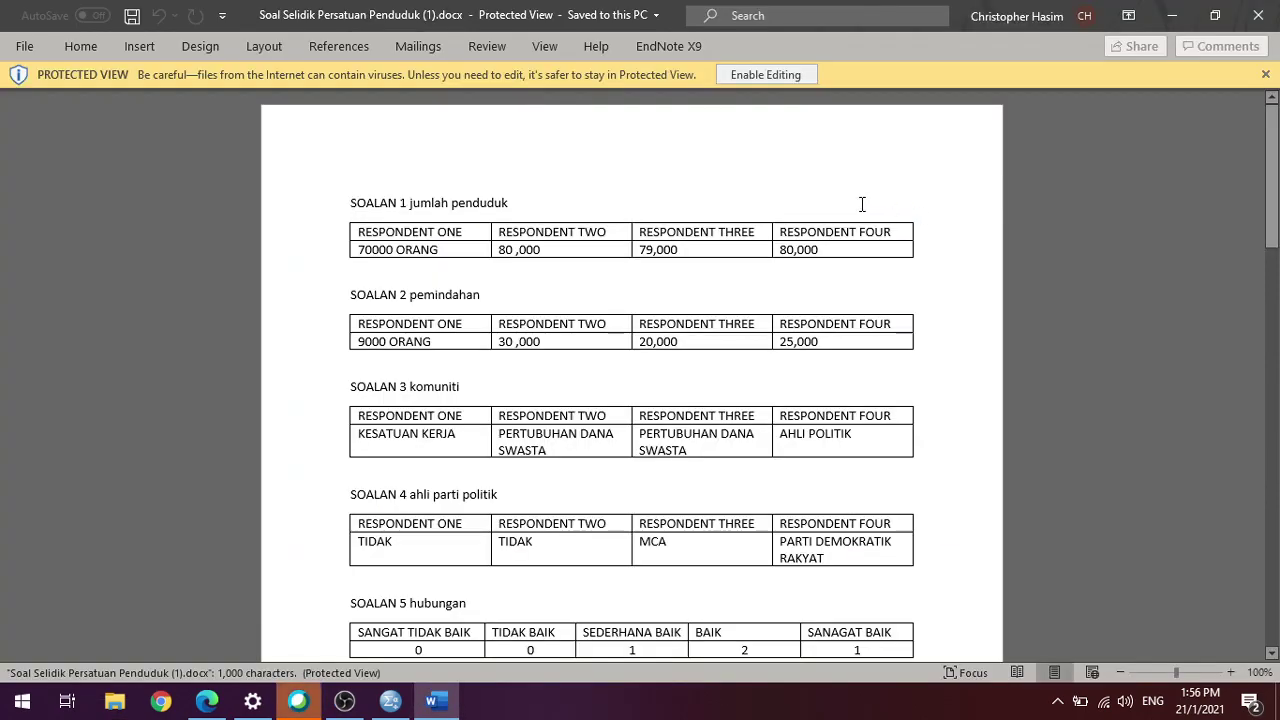
Read through the survey answer tables in the Word document, from SOALAN 1 to SOALAN 10.
scroll(720, 274, down, 5)
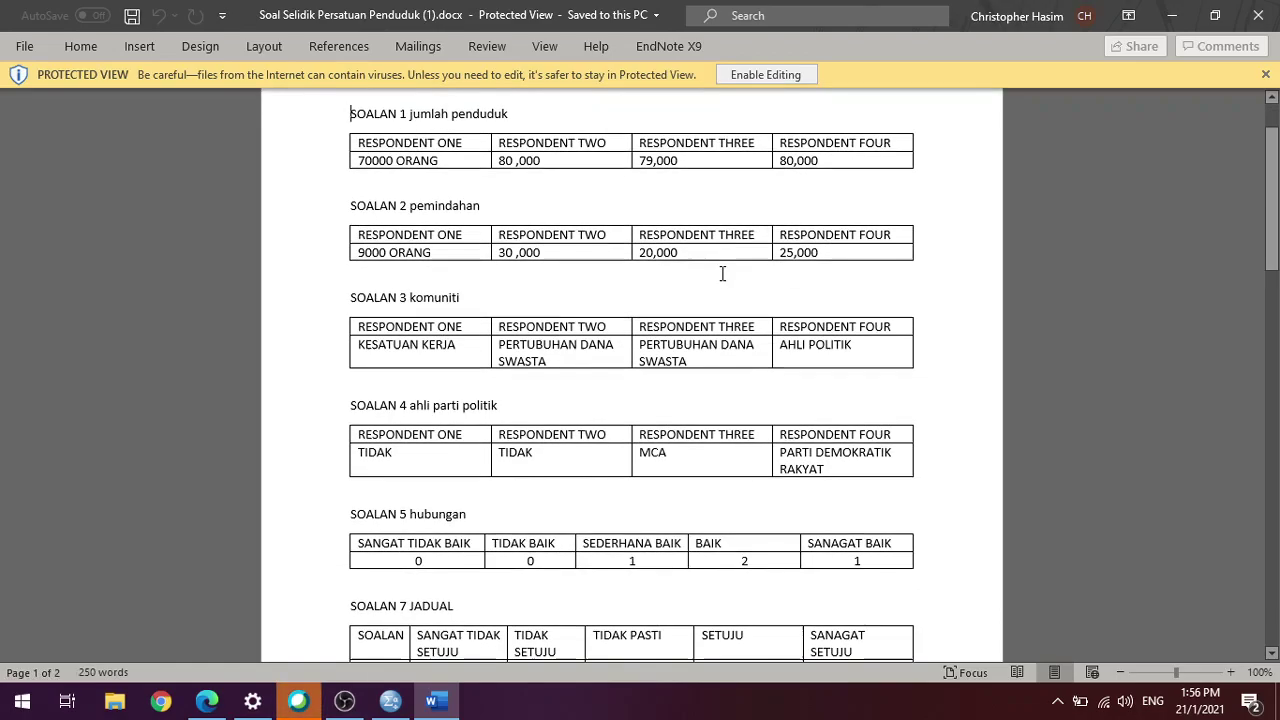
scroll(707, 266, down, 3)
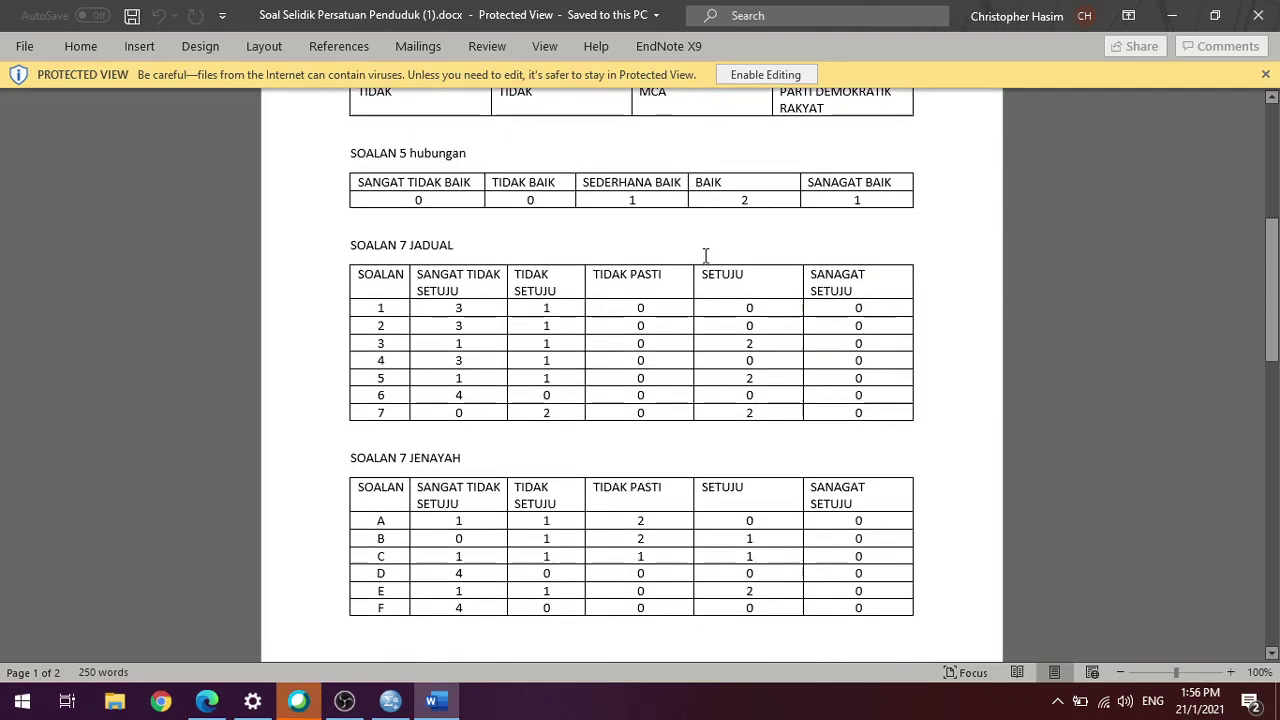
scroll(710, 252, down, 8)
scroll(713, 251, down, 11)
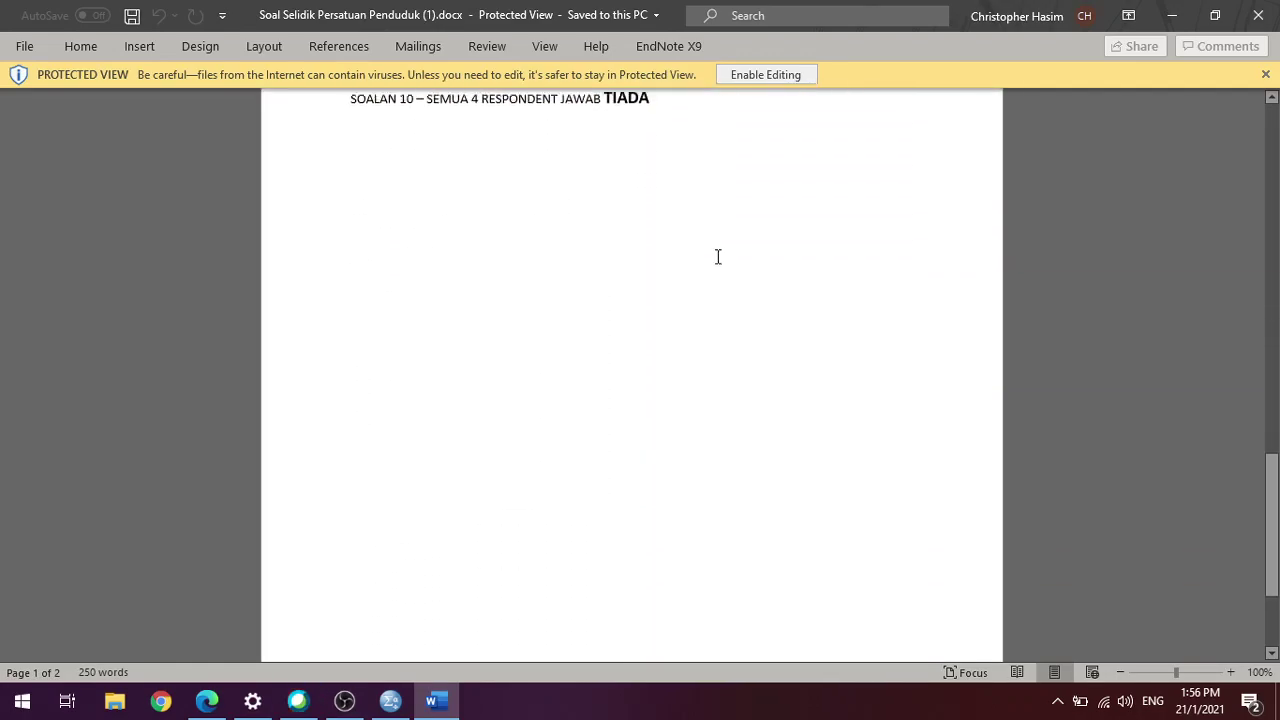
scroll(730, 257, up, 6)
scroll(718, 238, up, 3)
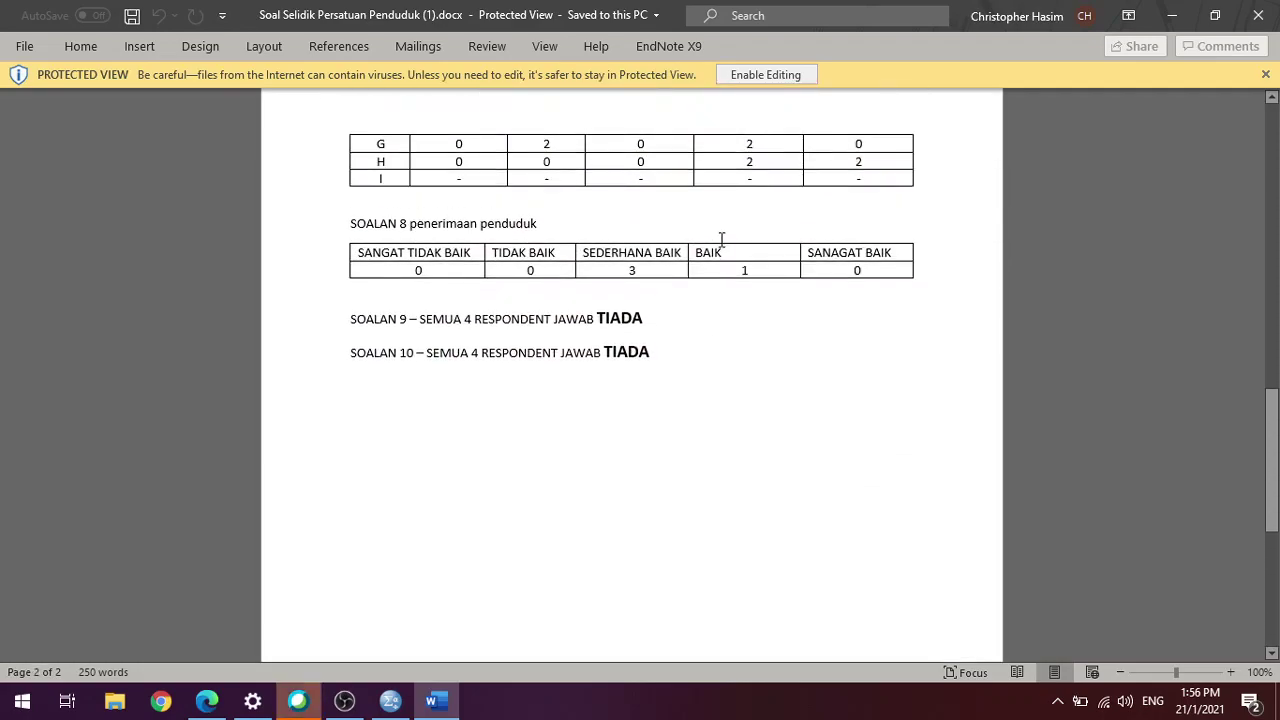
scroll(743, 232, up, 8)
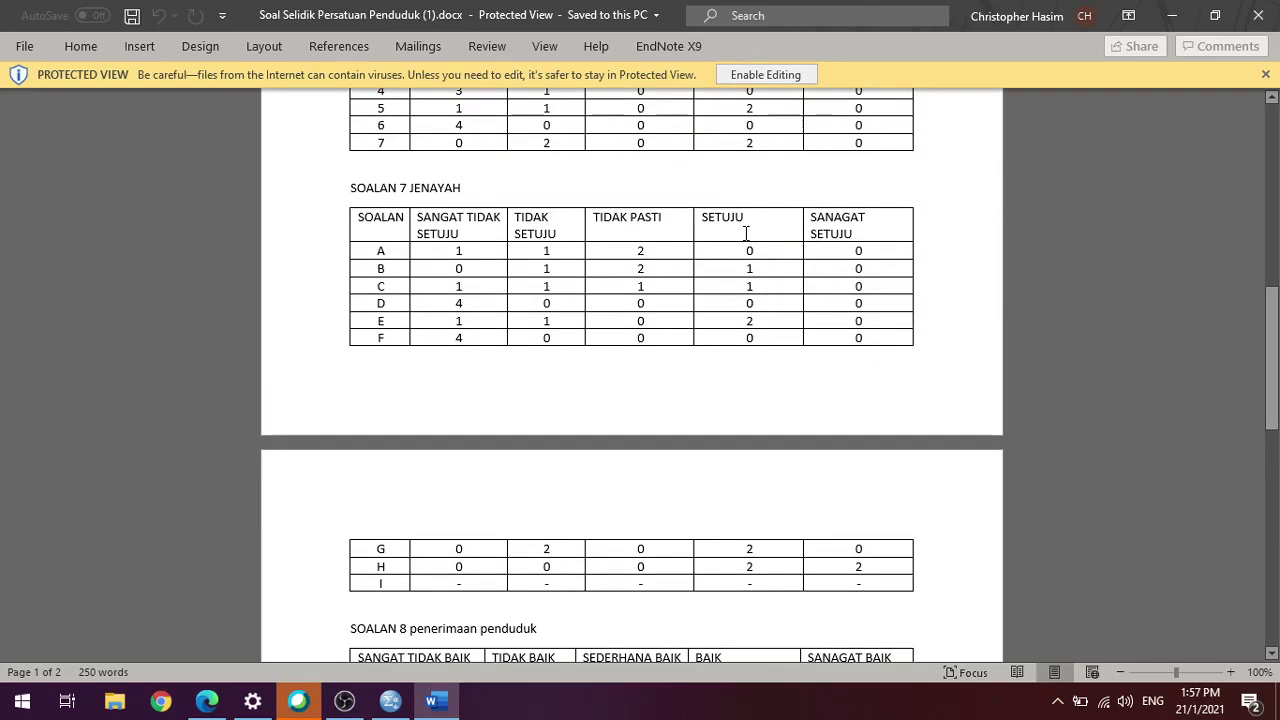
scroll(745, 233, up, 8)
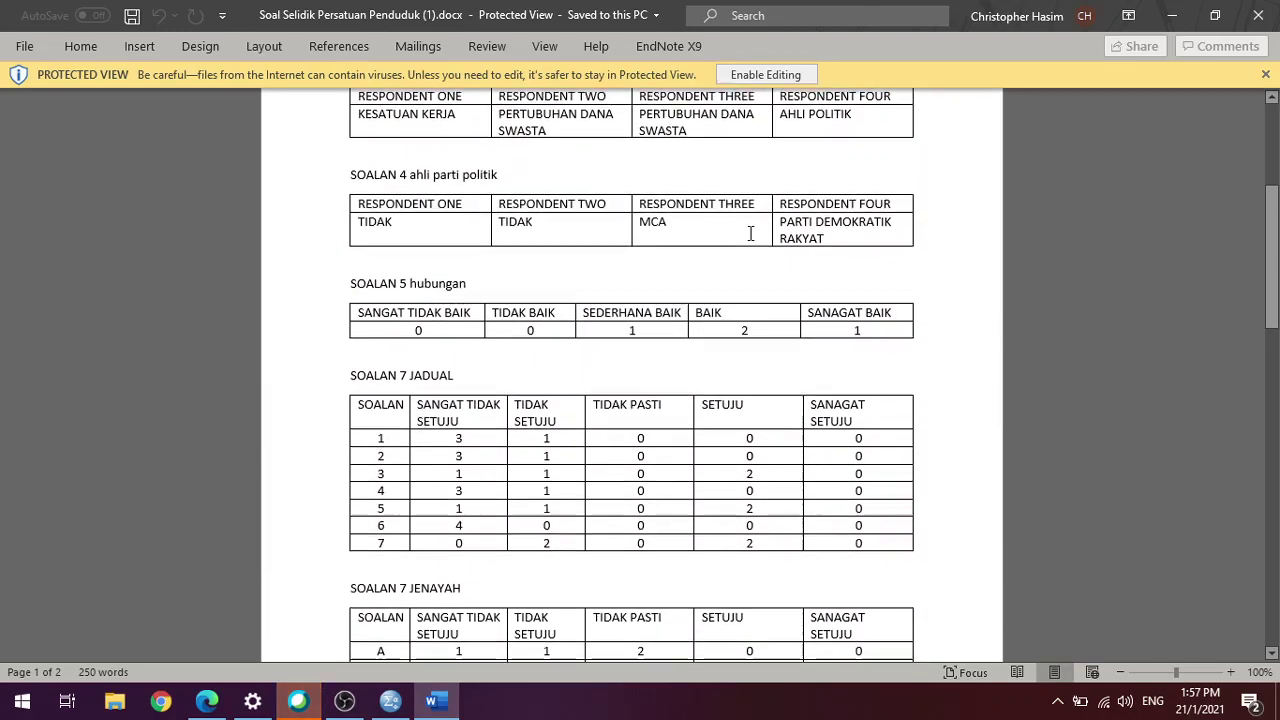
scroll(750, 233, up, 6)
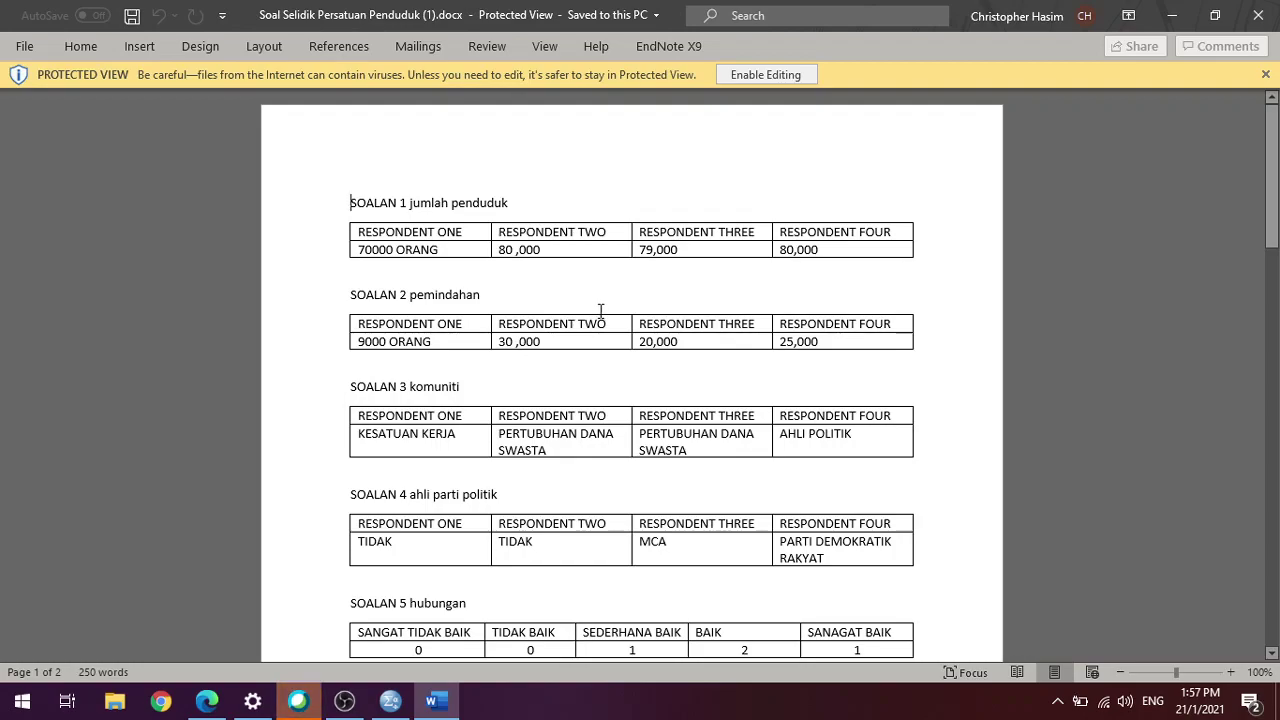
Switch back to SPSS, compare Data View with Variable View, and select the first variable's Name cell in Variable View.
click(1172, 15)
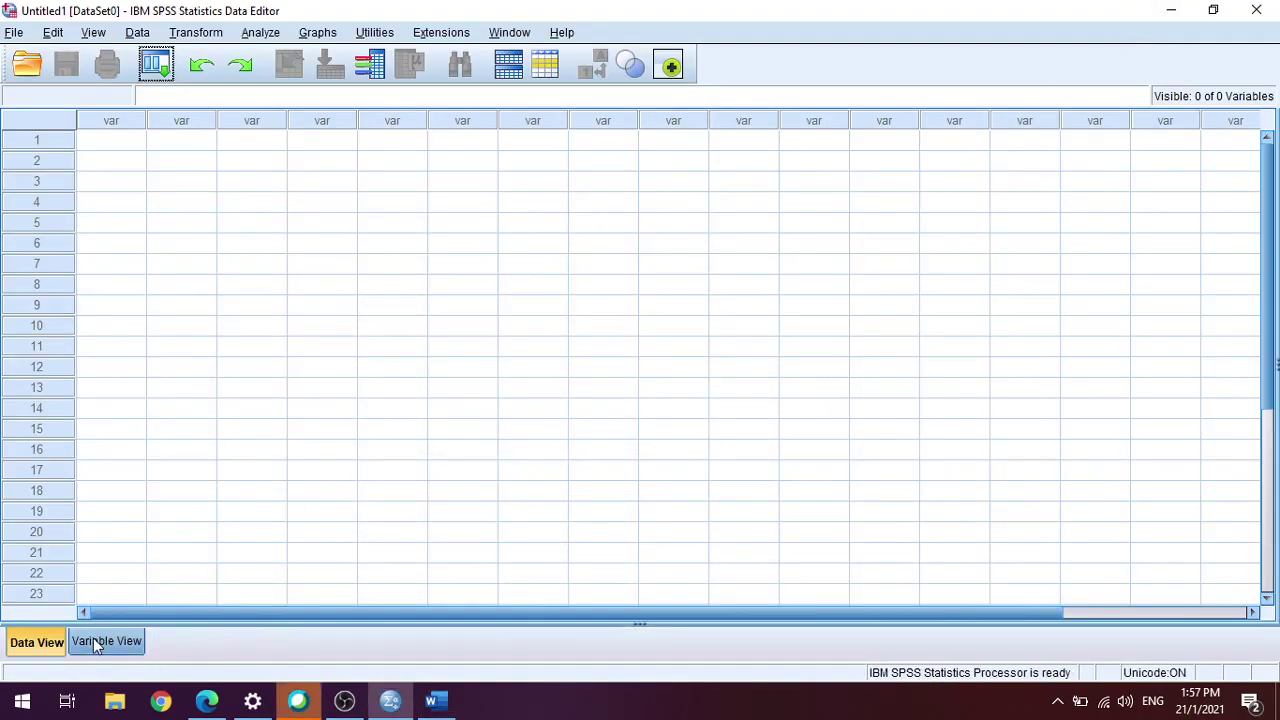
click(94, 640)
click(45, 641)
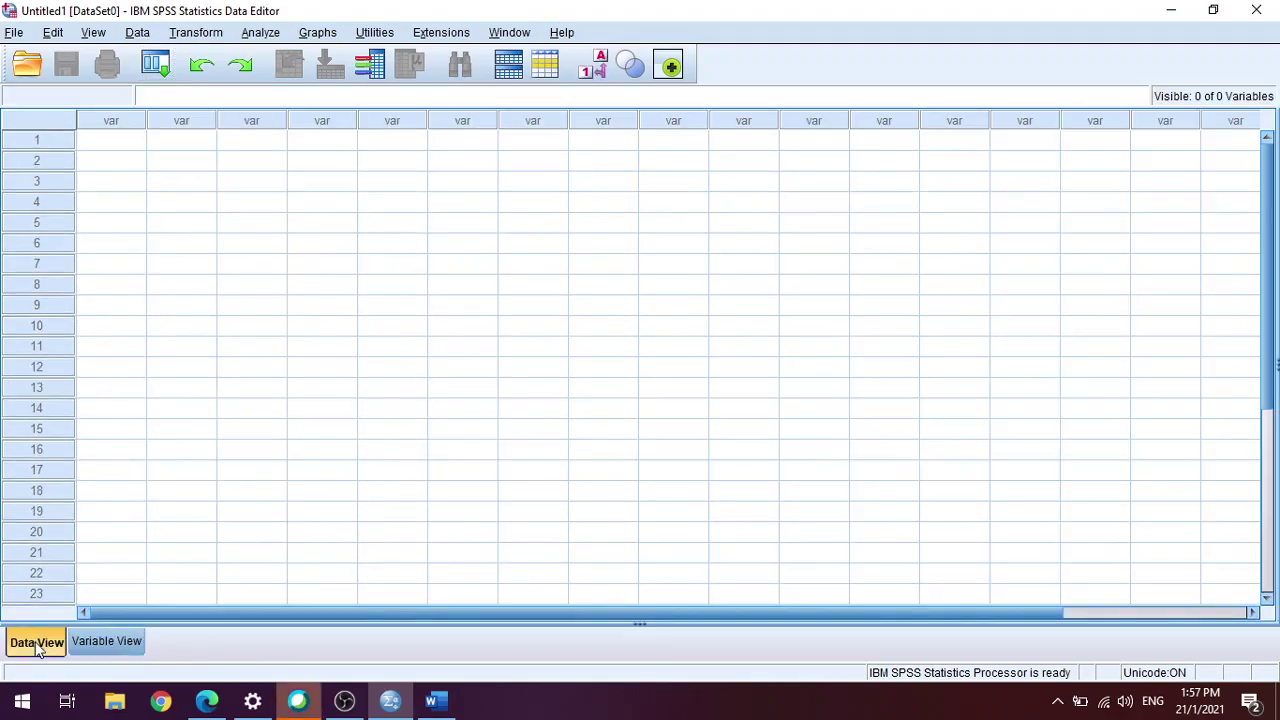
click(110, 645)
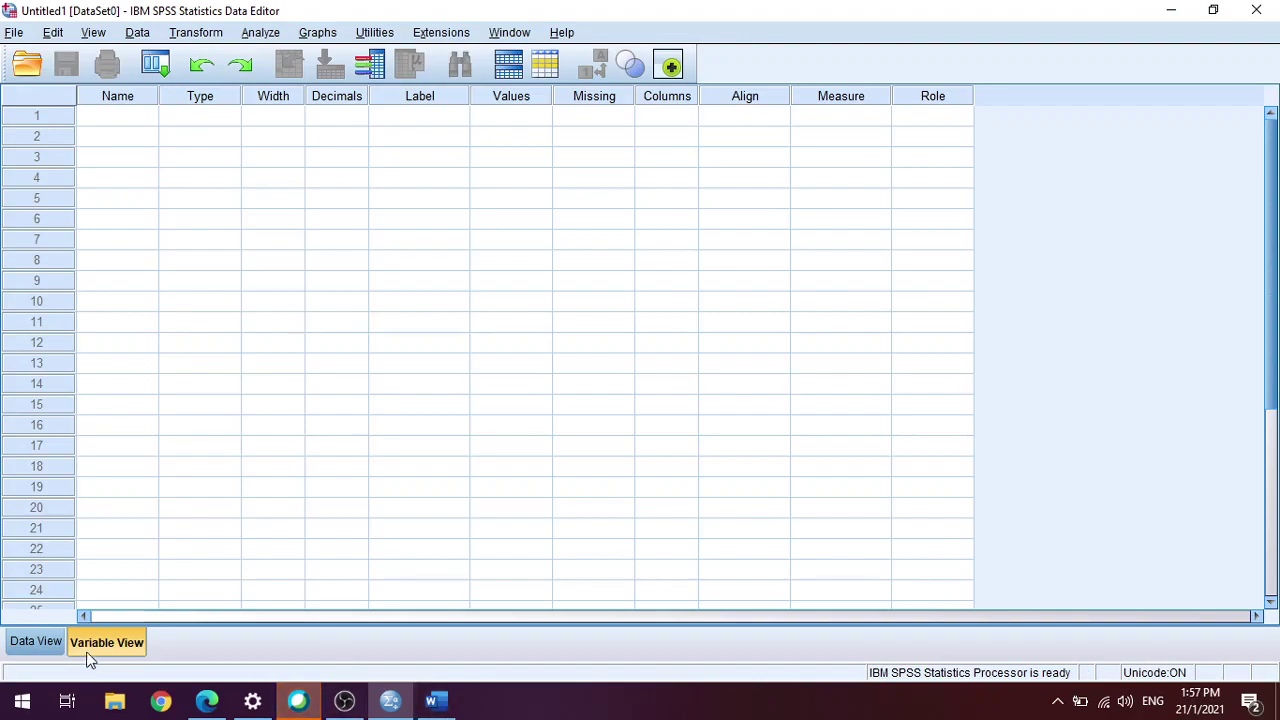
click(115, 118)
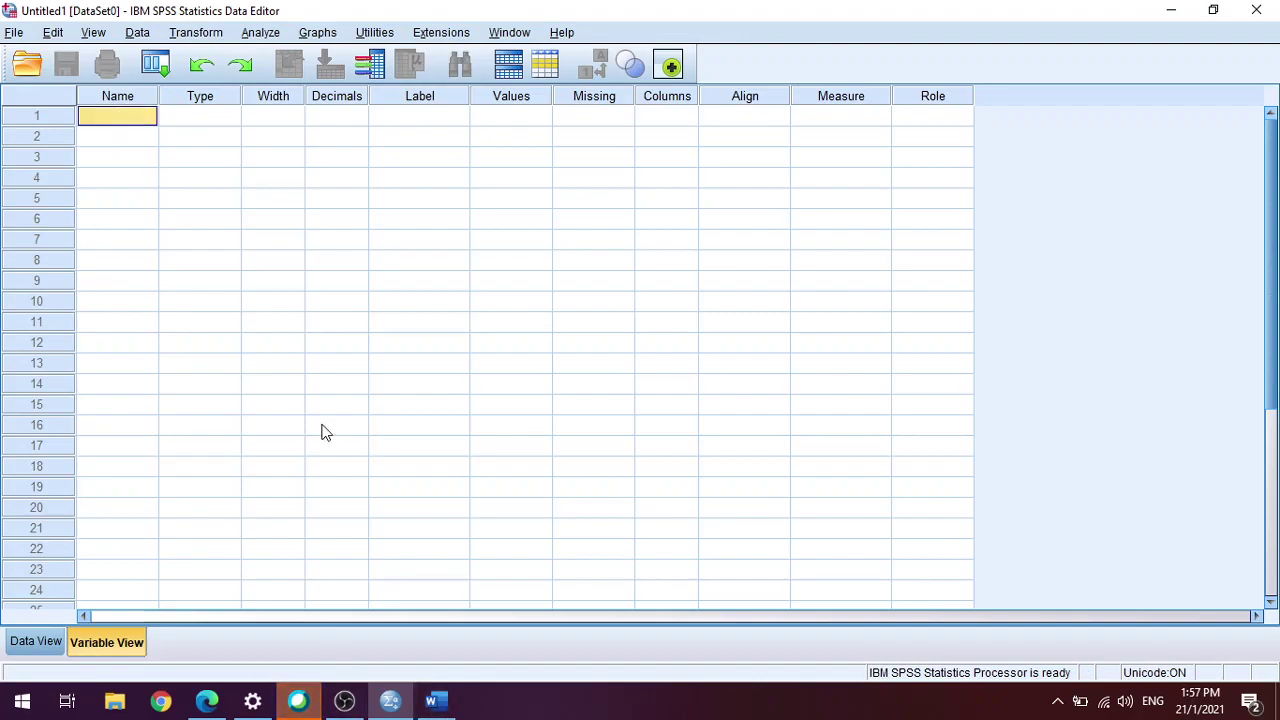
Switch to the Word document and review the respondents' answers again to see which variables the questions need.
click(431, 703)
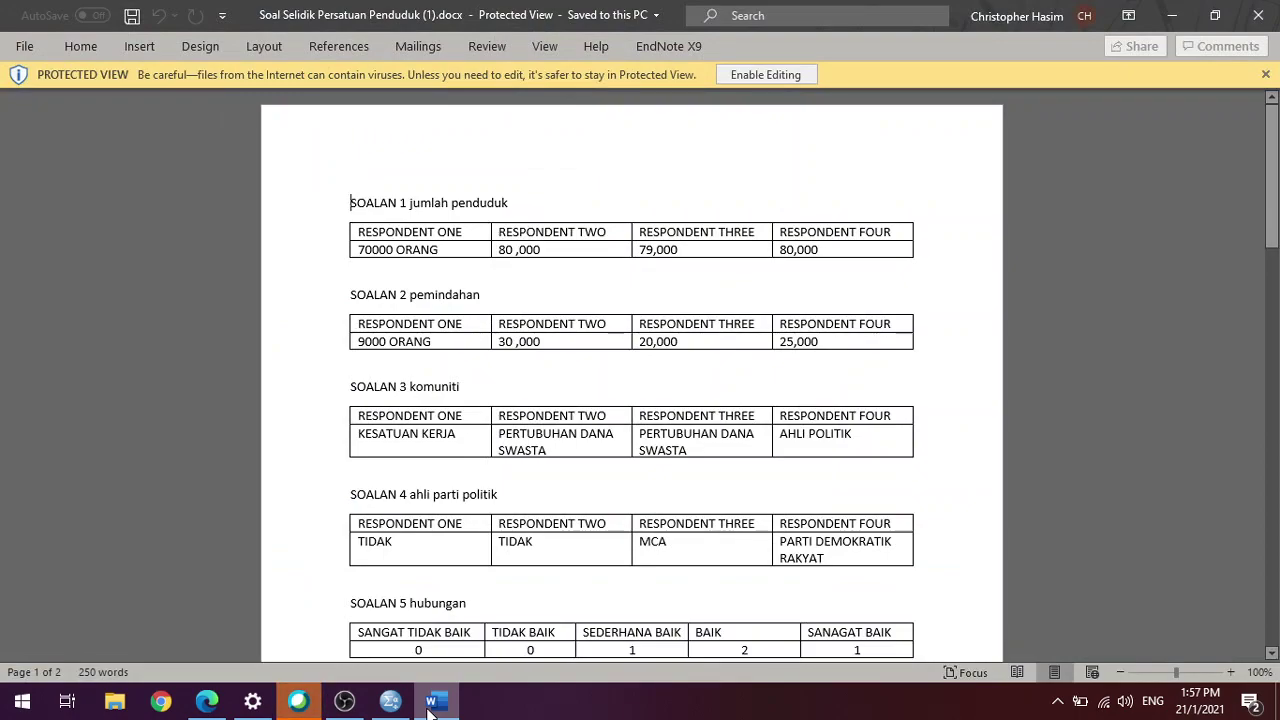
mouse_move(390, 703)
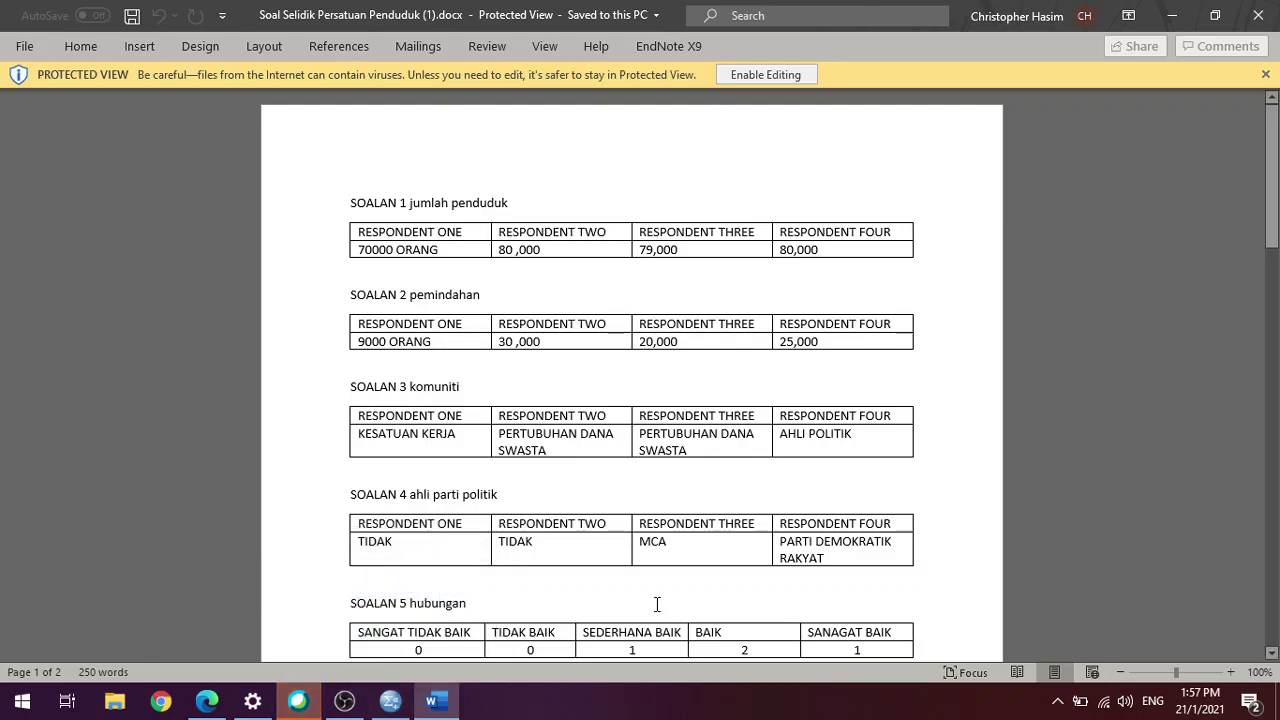
scroll(657, 603, down, 3)
scroll(655, 603, down, 6)
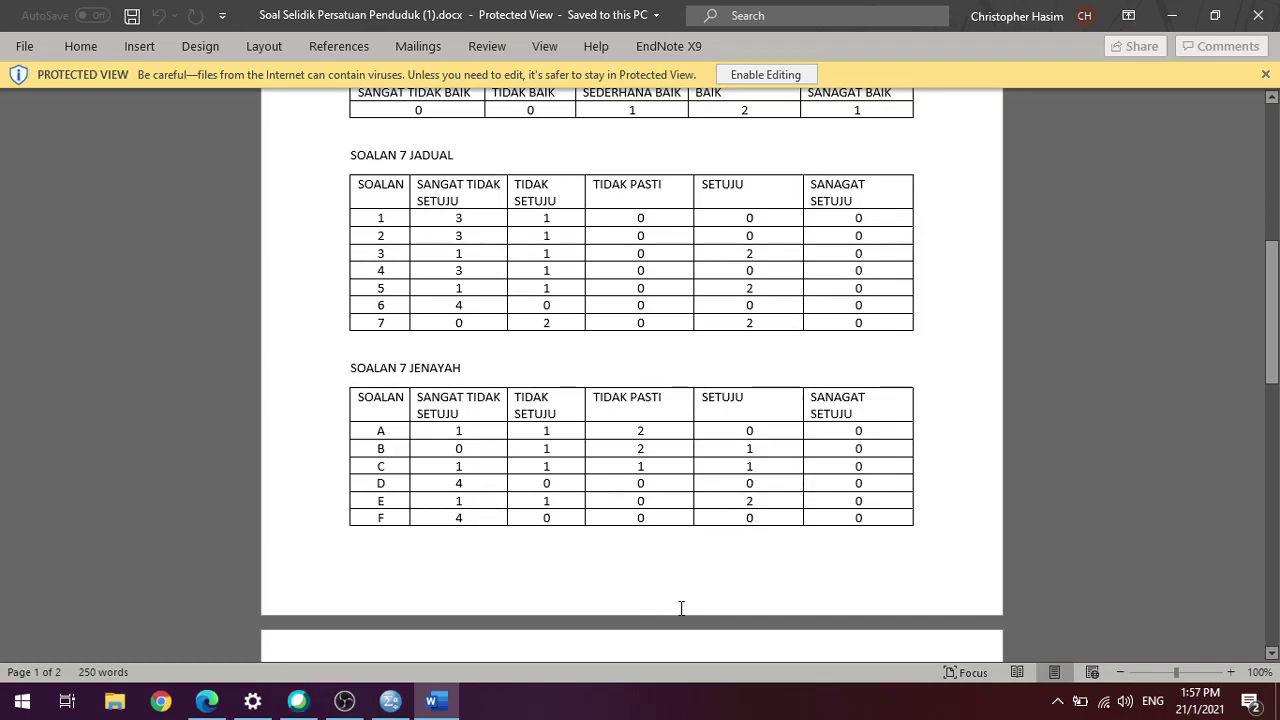
scroll(682, 617, down, 5)
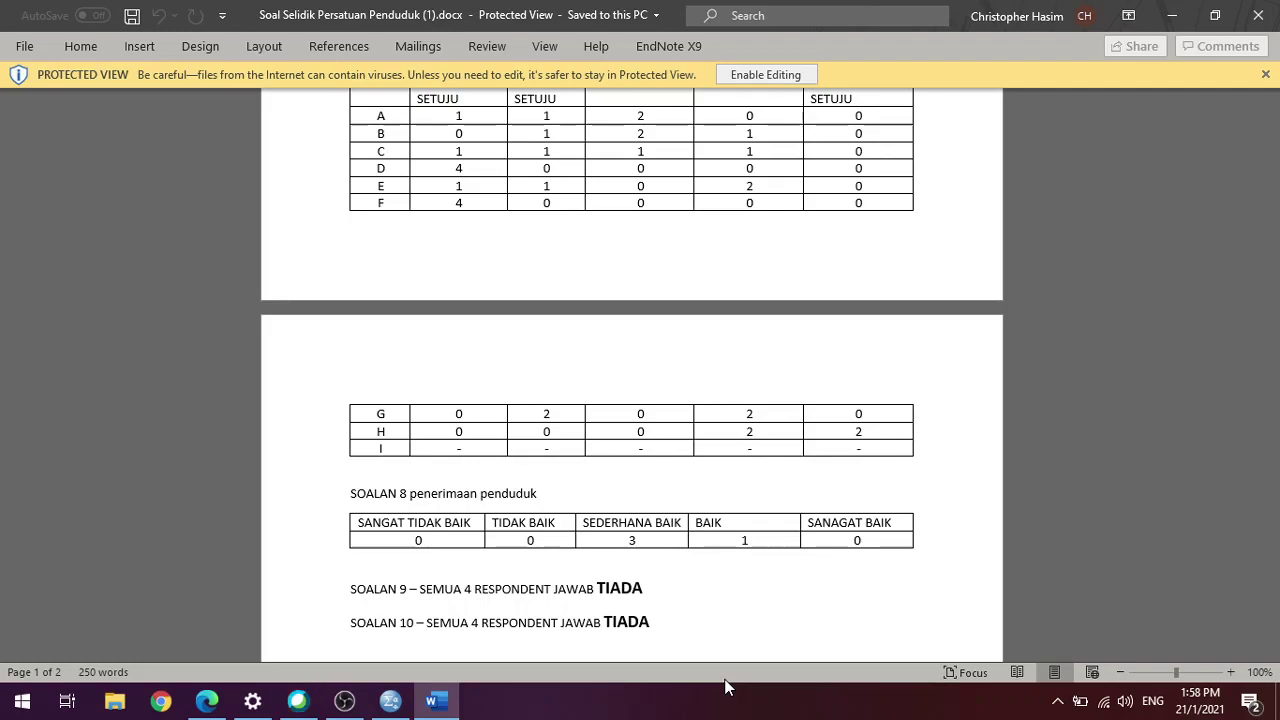
scroll(781, 660, up, 6)
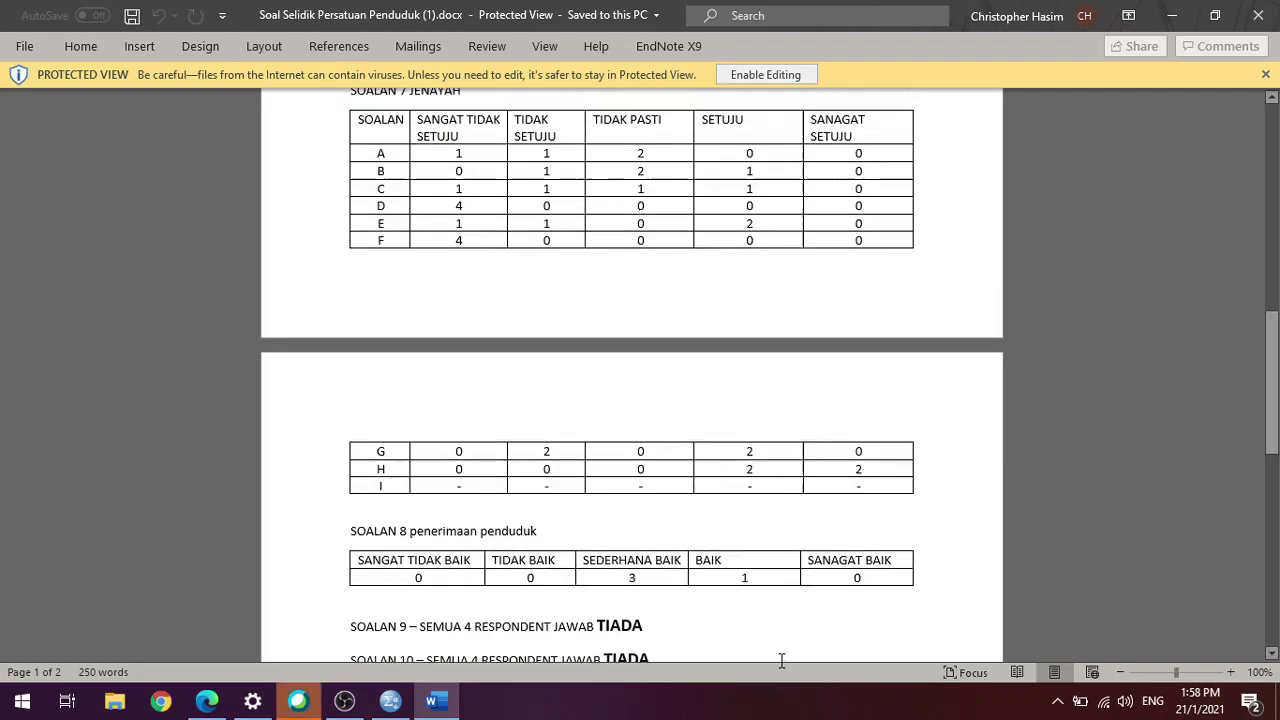
scroll(782, 660, up, 1)
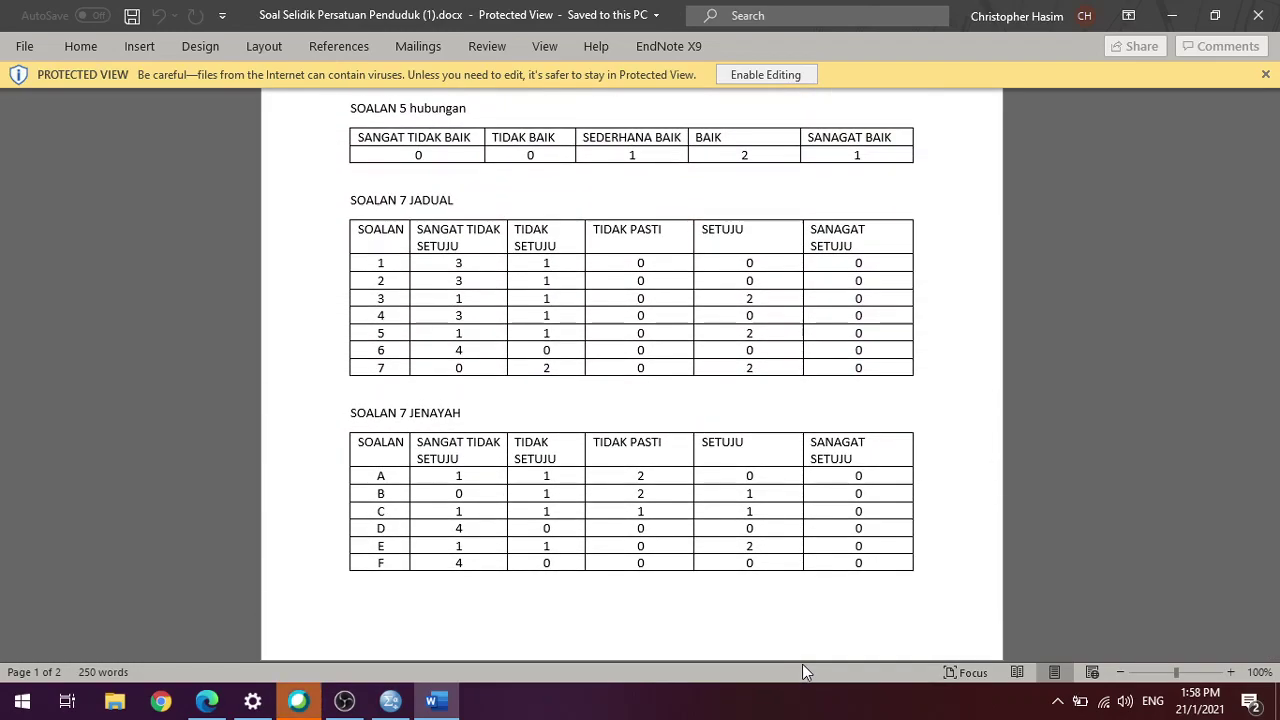
scroll(817, 600, up, 10)
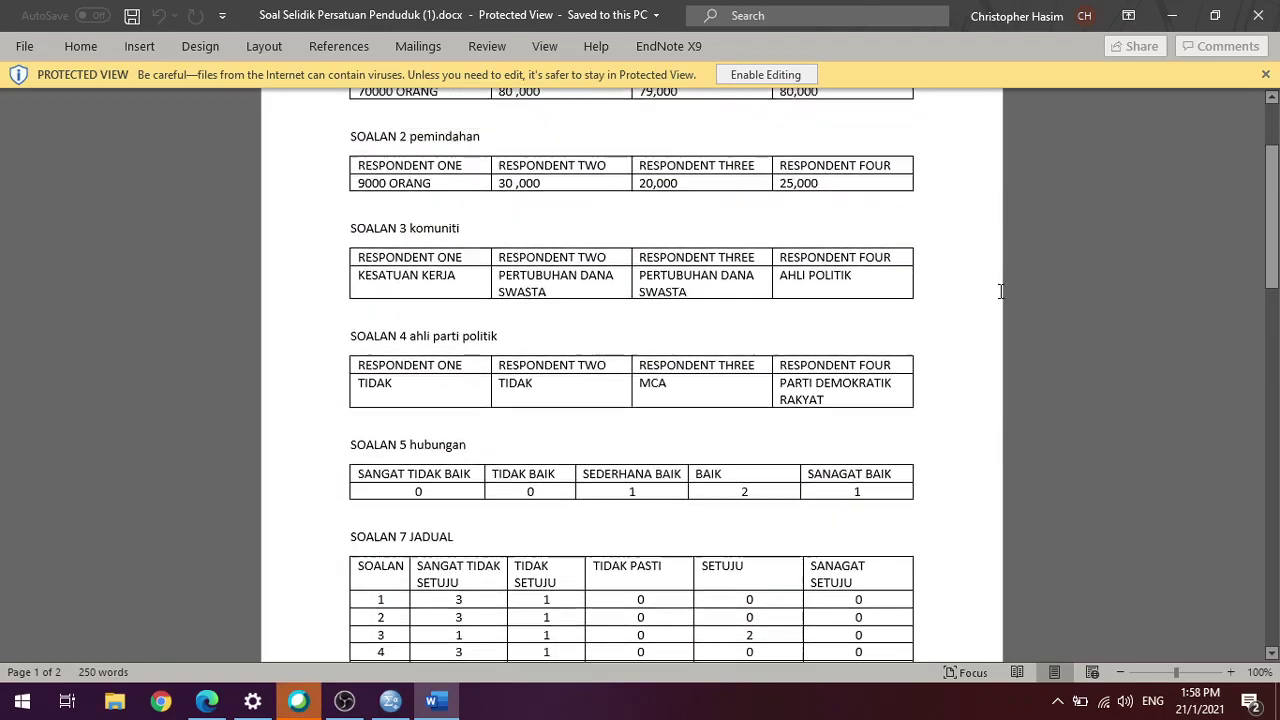
Close the Word survey document and exit SPSS Statistics, agreeing to close the last Data Editor window.
click(1258, 15)
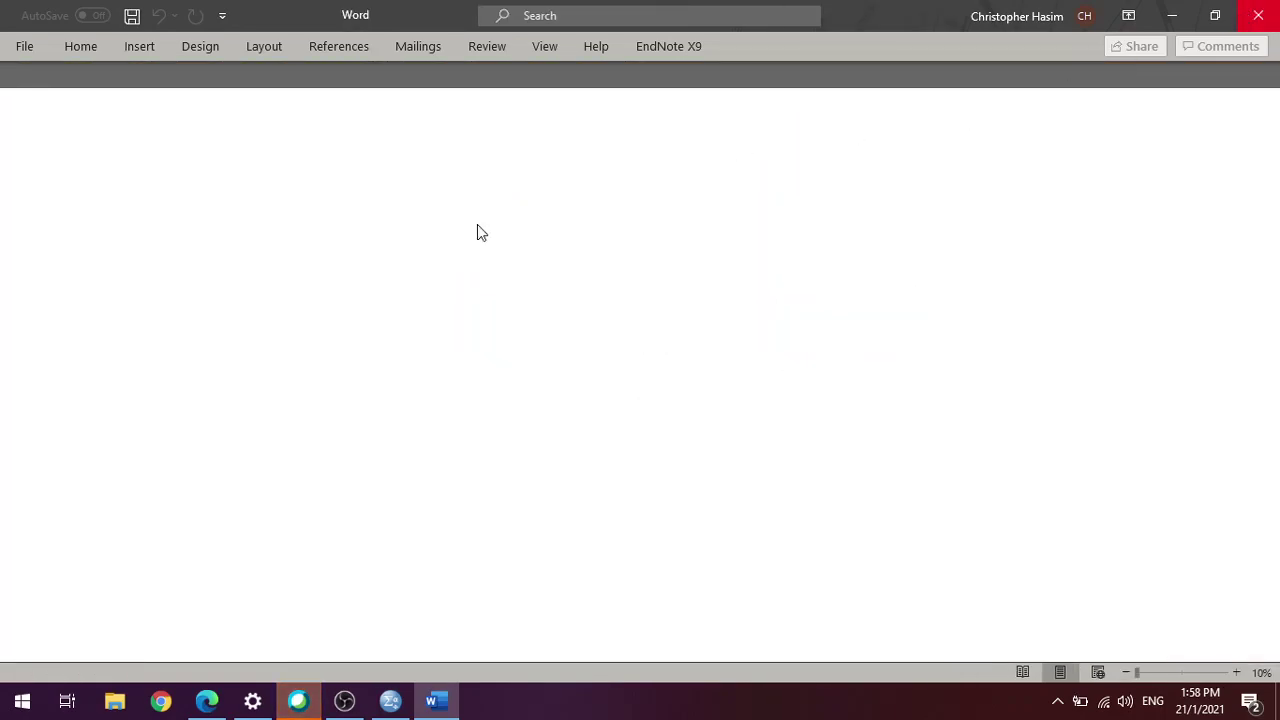
click(1256, 10)
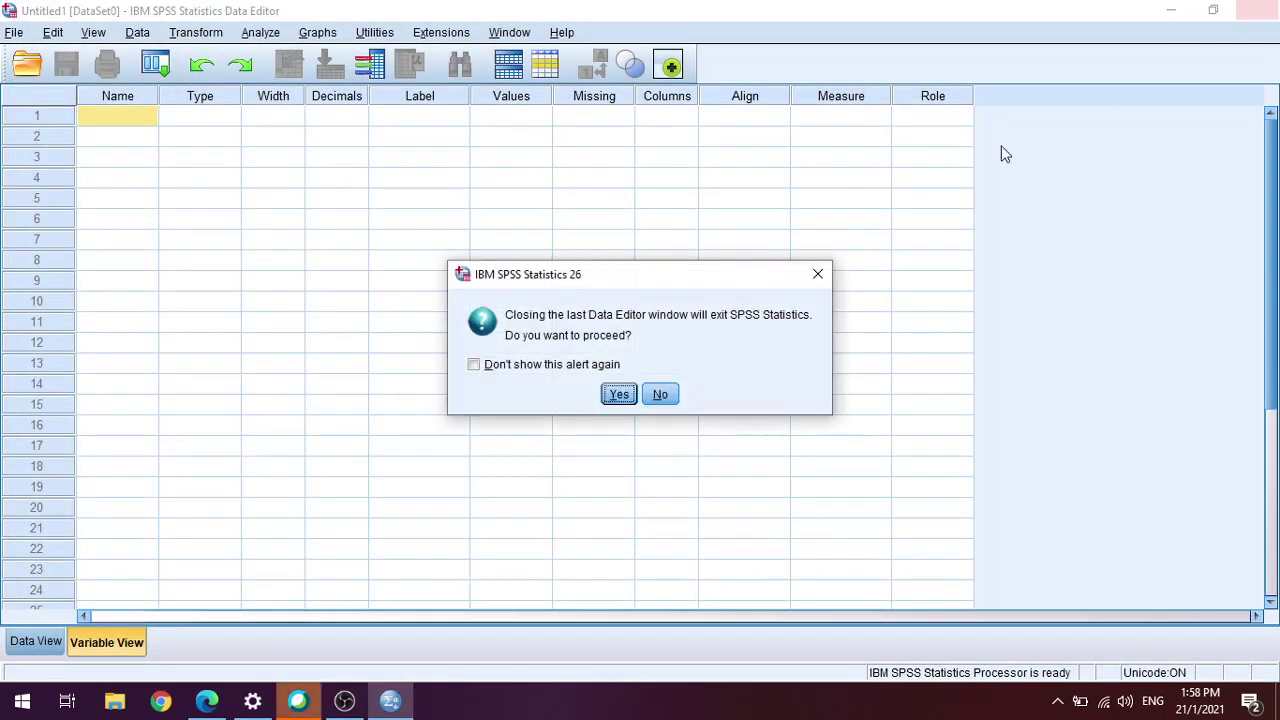
click(622, 396)
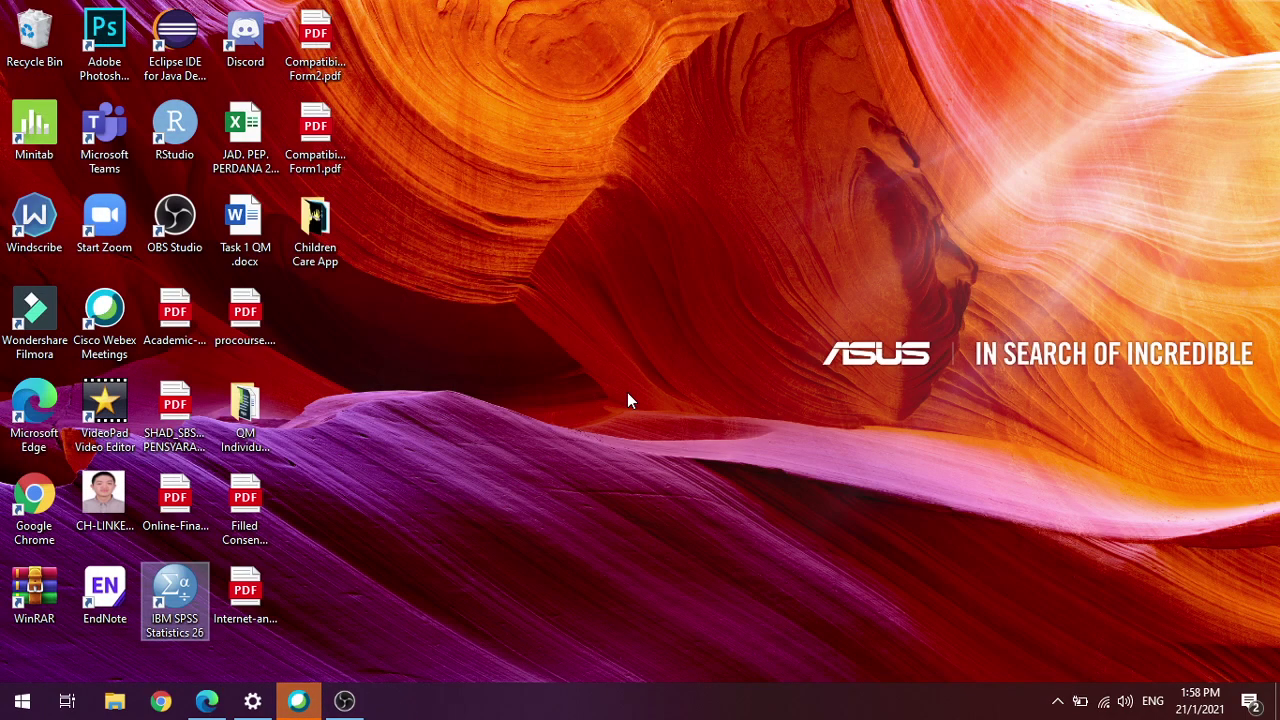
click(300, 703)
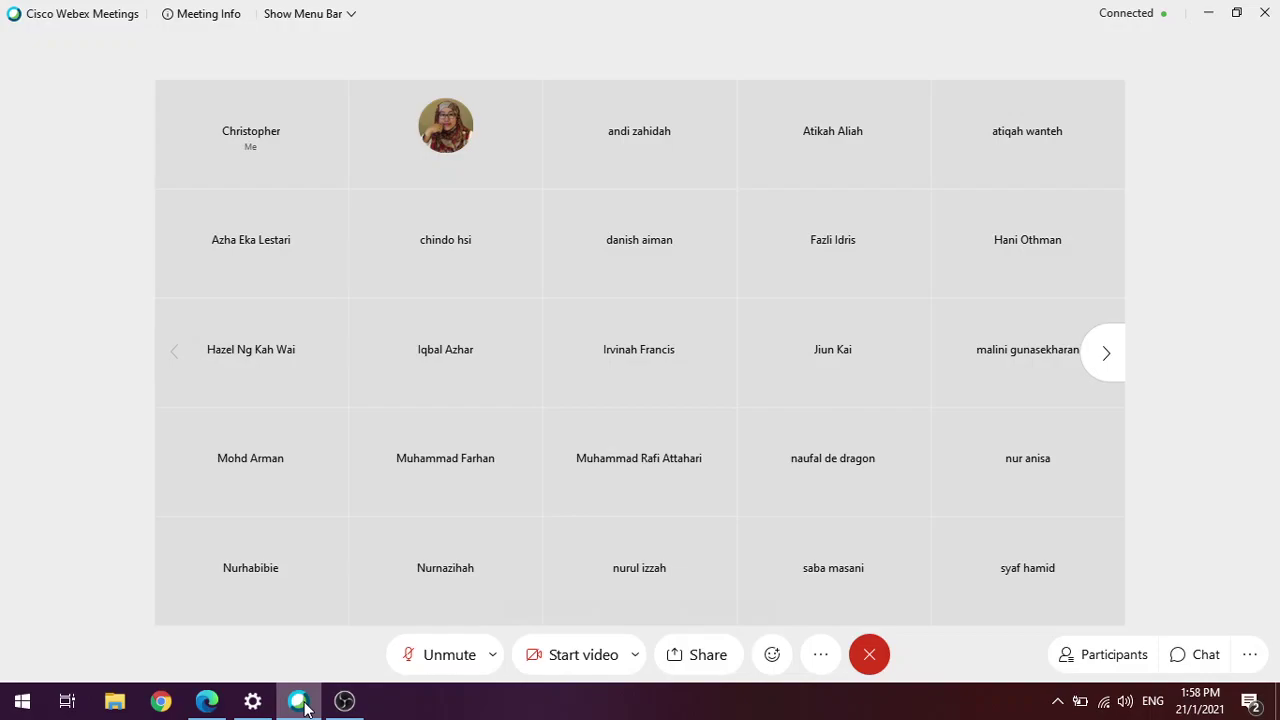
click(345, 702)
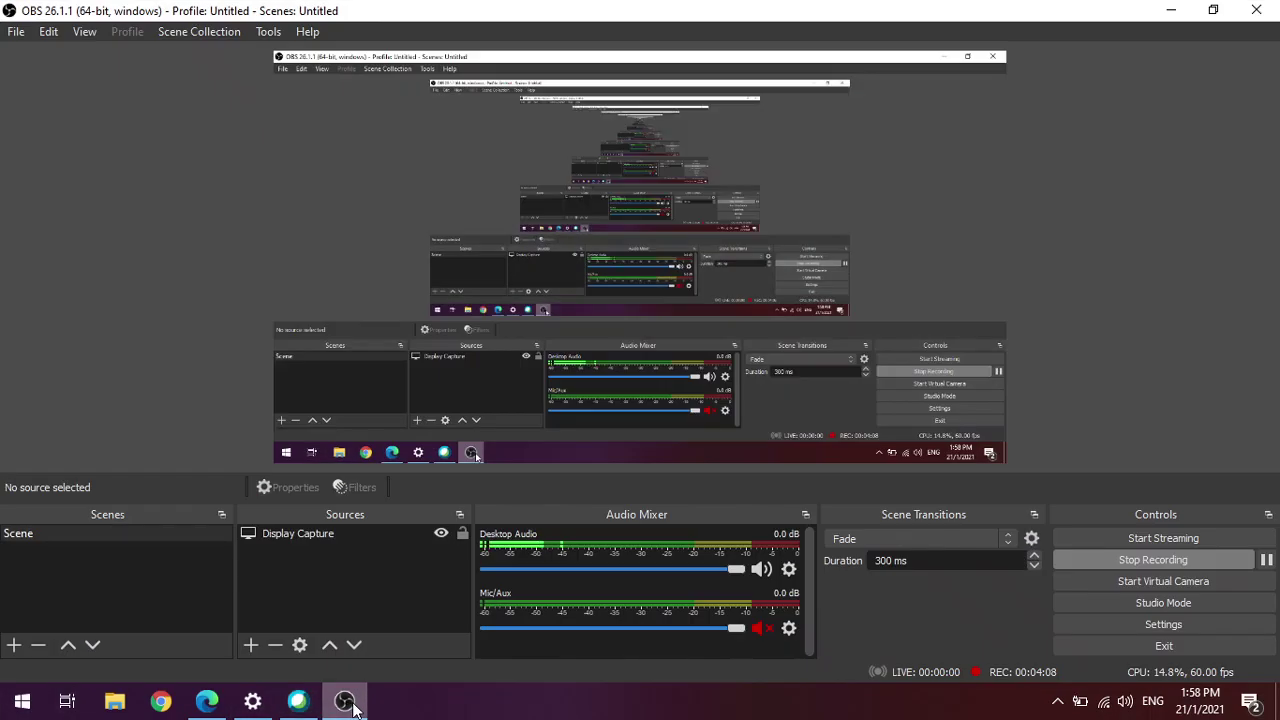
click(345, 702)
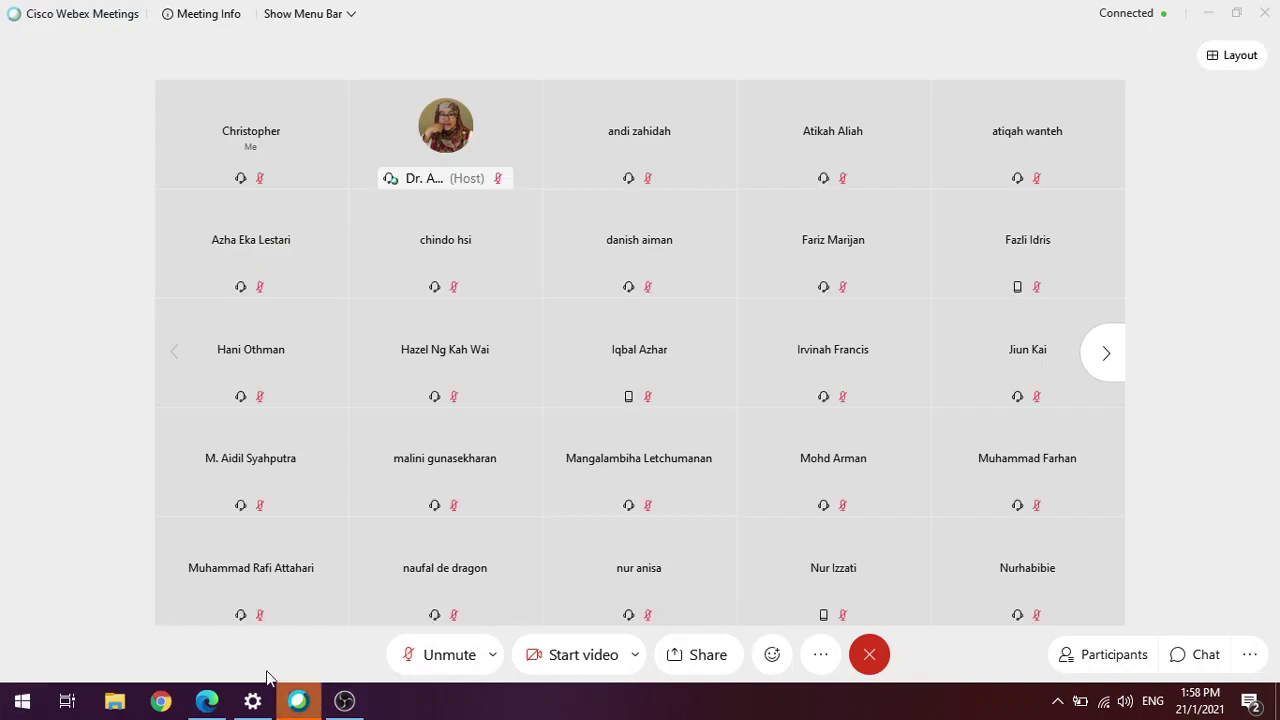
click(1208, 13)
Open Full Data .sav from the Downloads folder in SPSS, review its variable definitions and display its records in Data View.
click(131, 706)
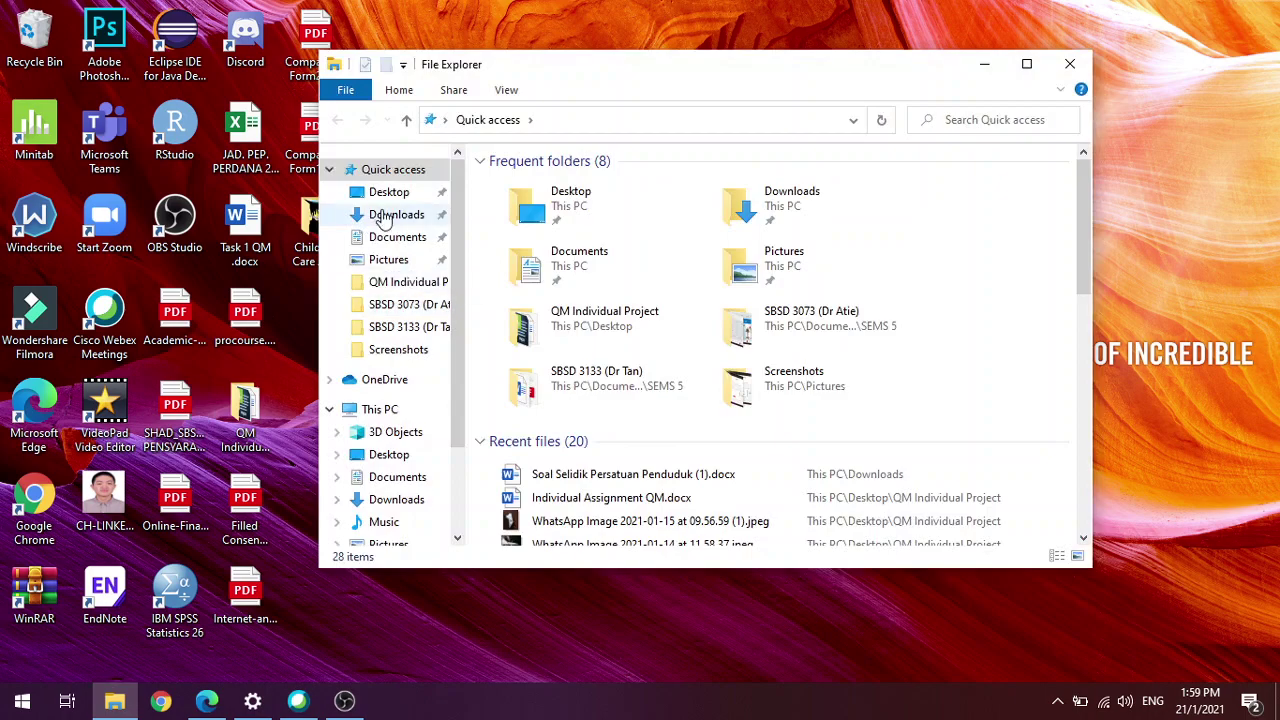
click(383, 218)
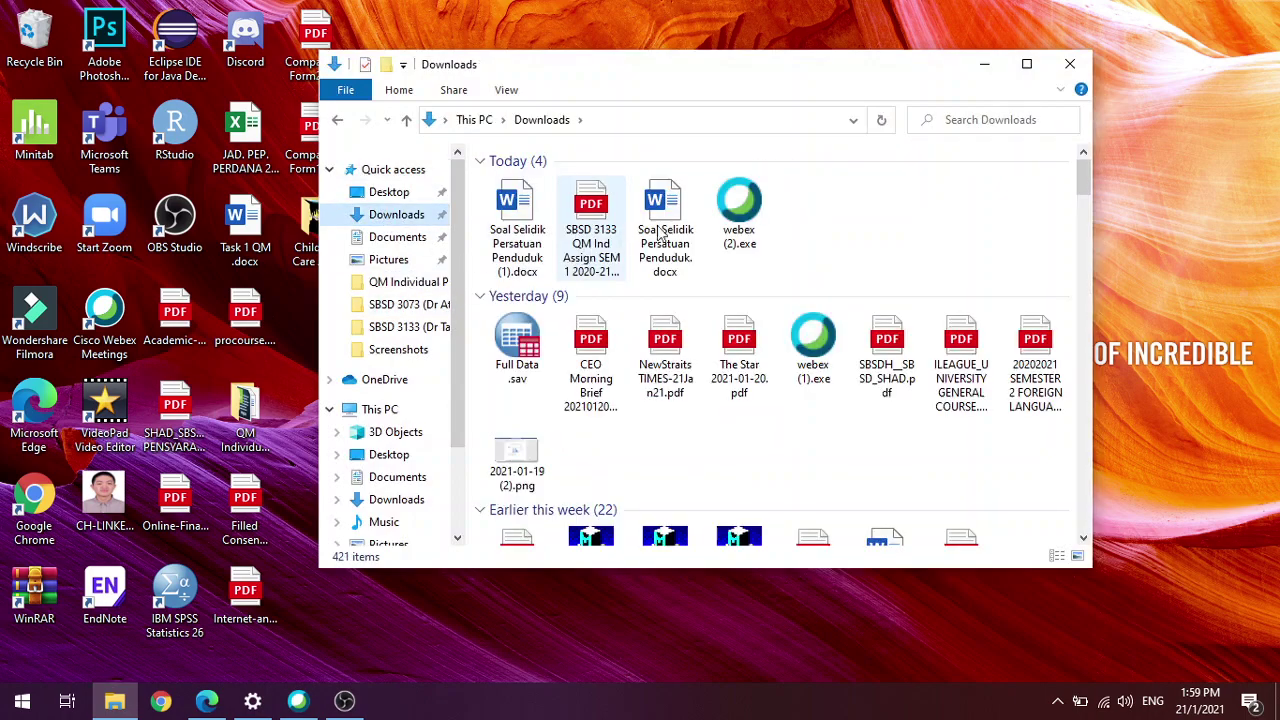
click(516, 368)
double_click(516, 368)
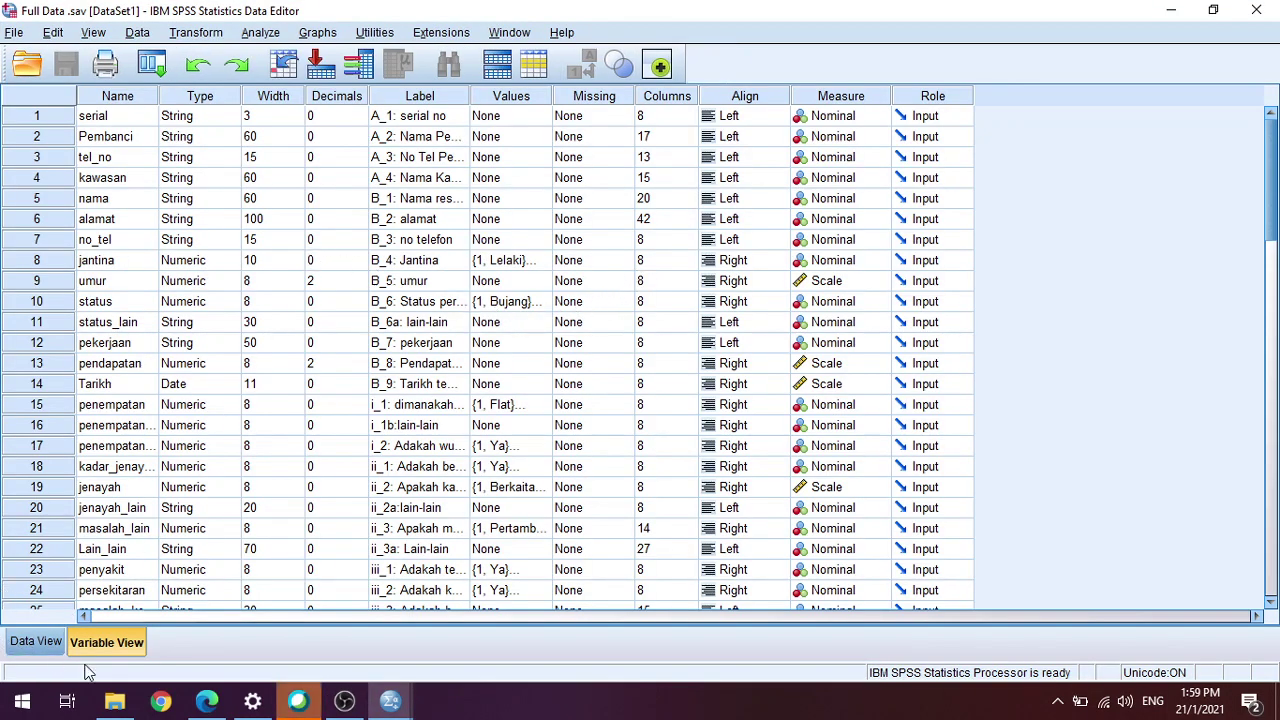
scroll(95, 565, down, 17)
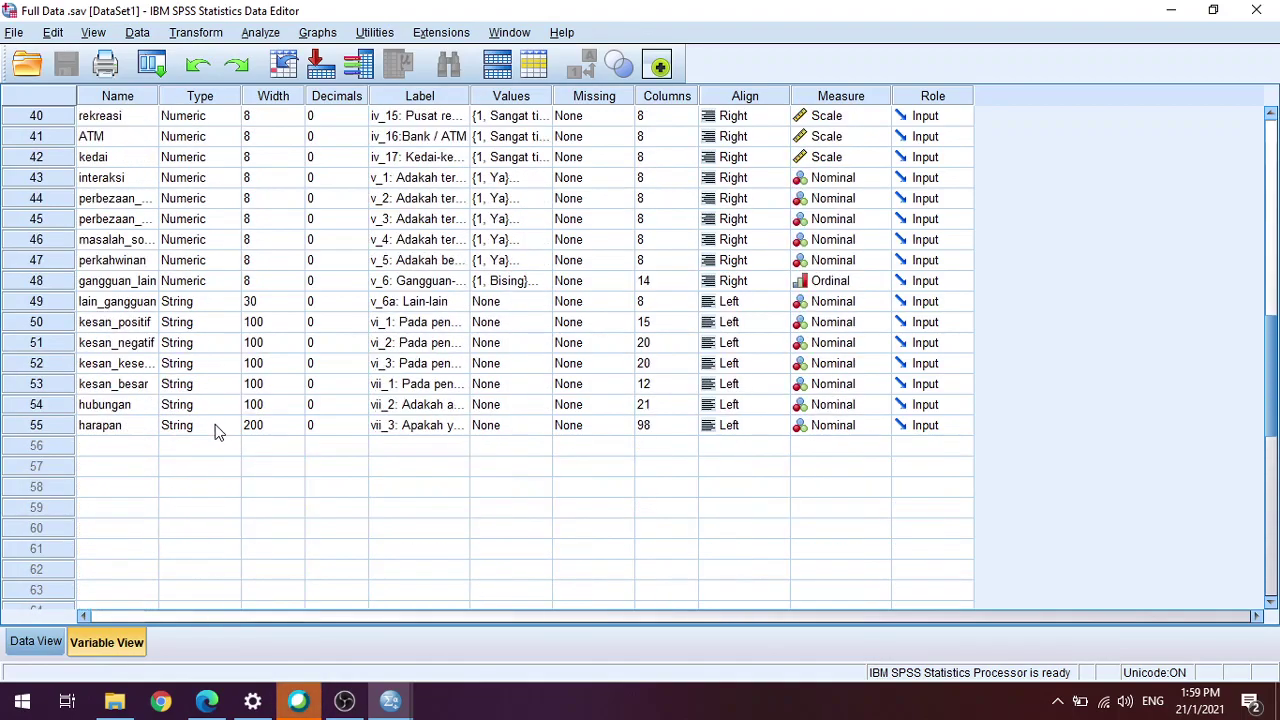
click(36, 642)
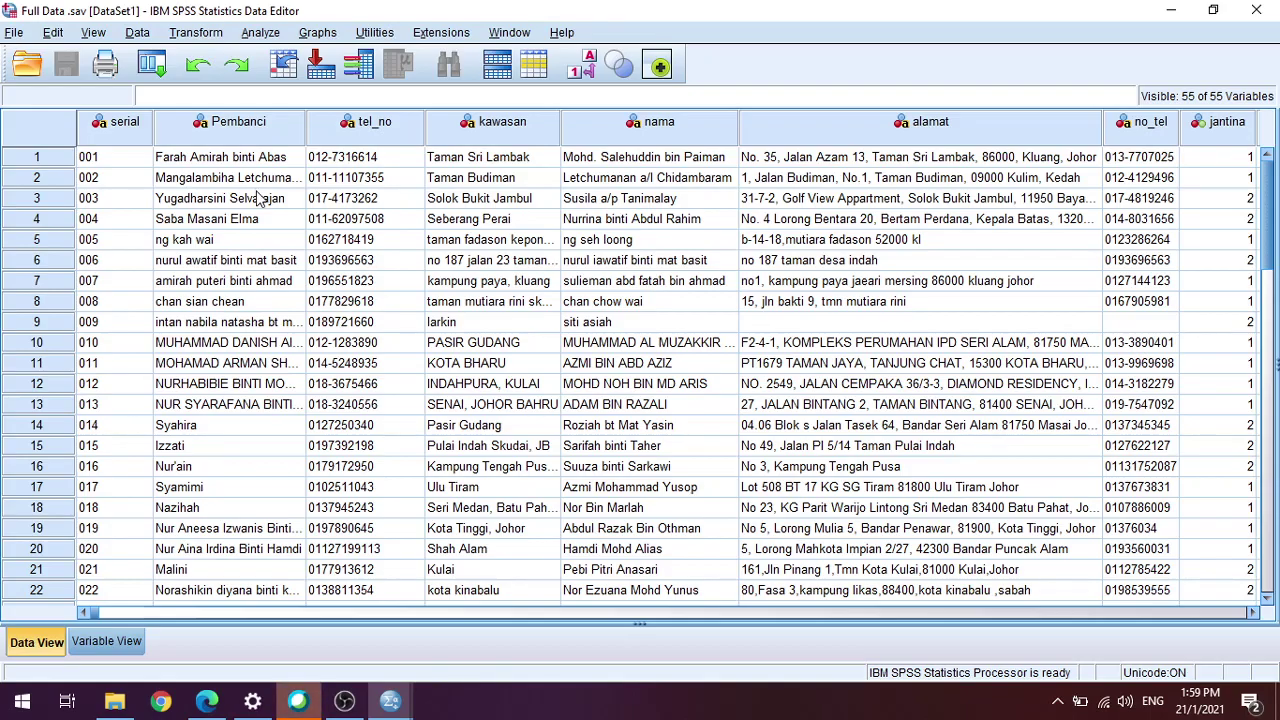
Look through all the survey records in Data View, from the first case to the last and back.
scroll(255, 200, down, 9)
scroll(252, 200, down, 5)
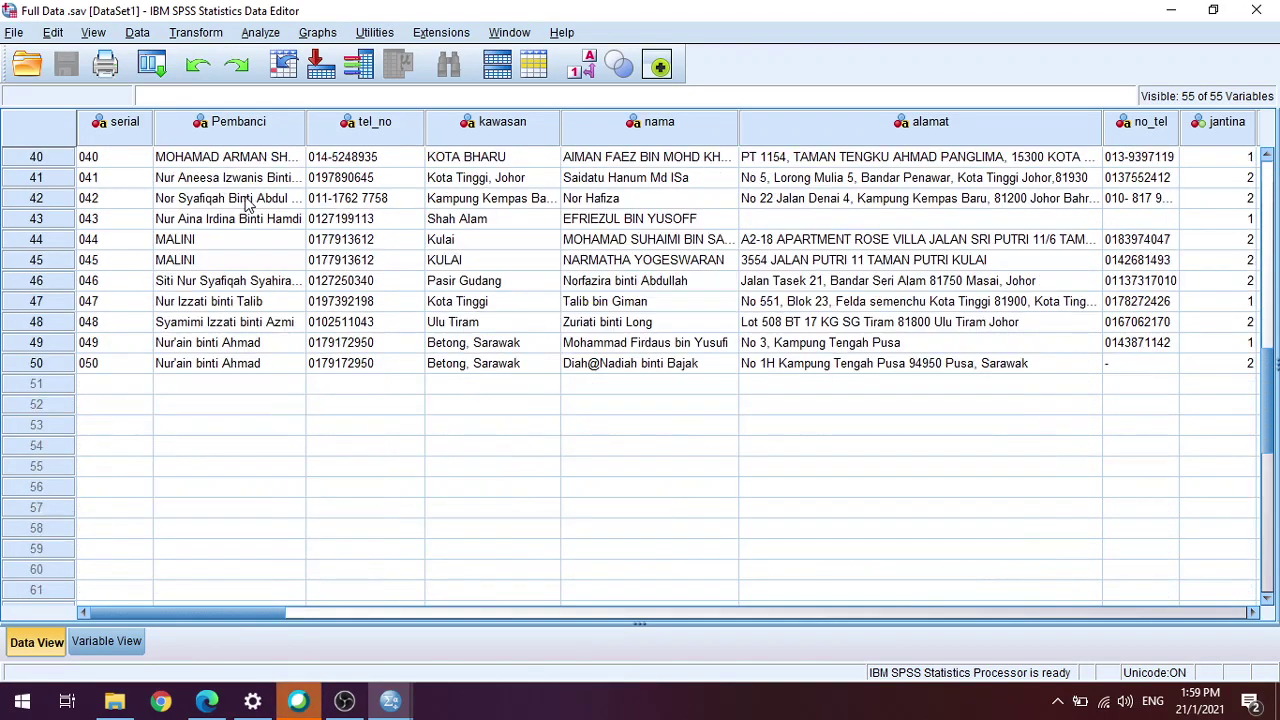
scroll(243, 199, up, 5)
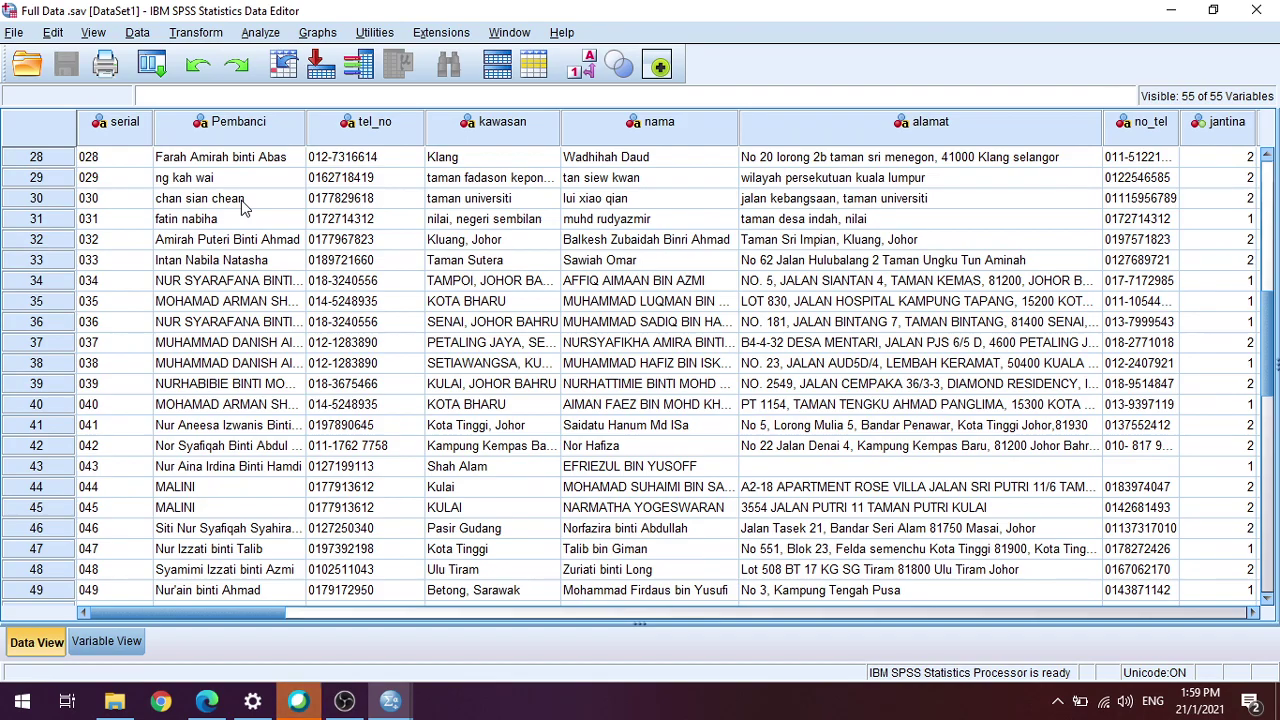
scroll(243, 201, up, 9)
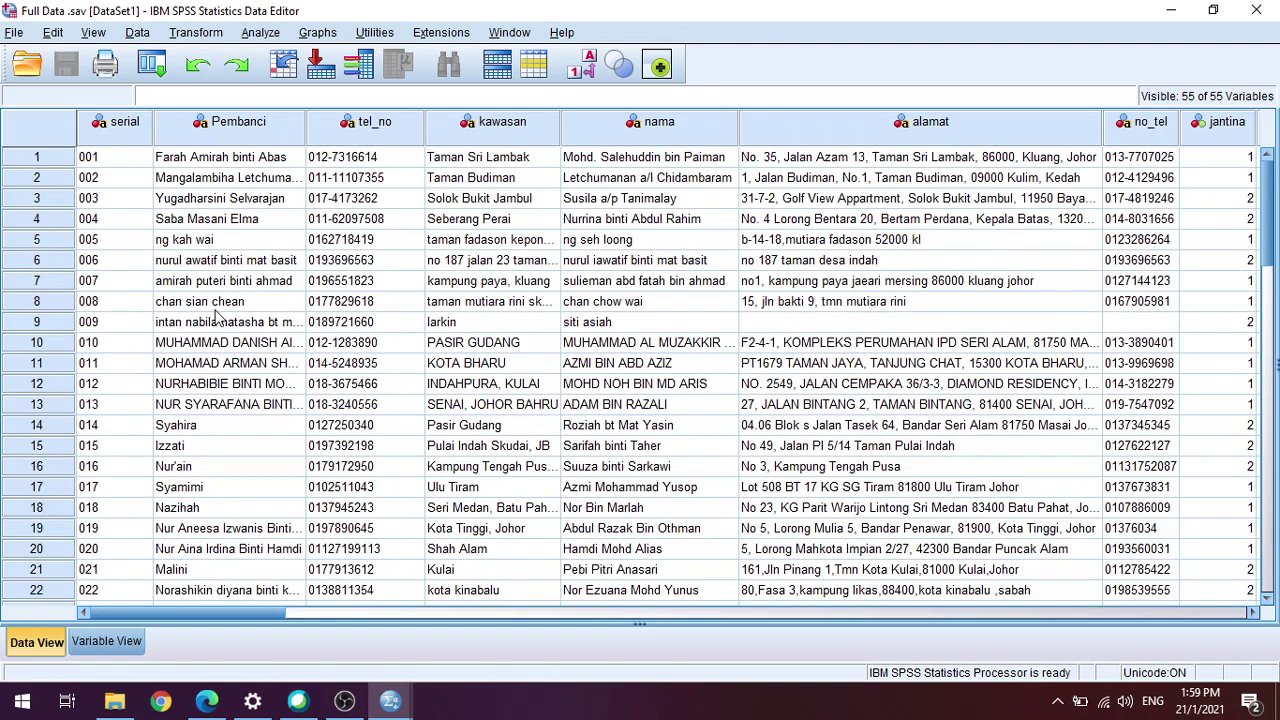
scroll(250, 400, down, 5)
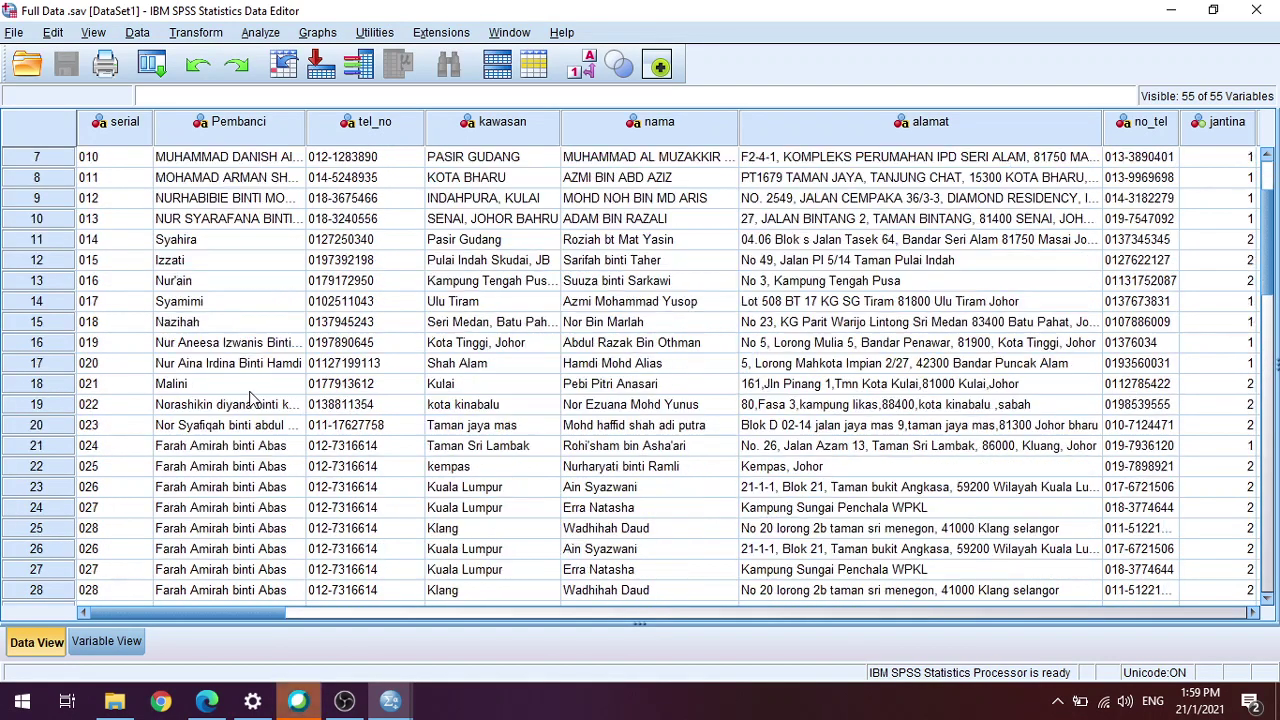
scroll(250, 395, down, 7)
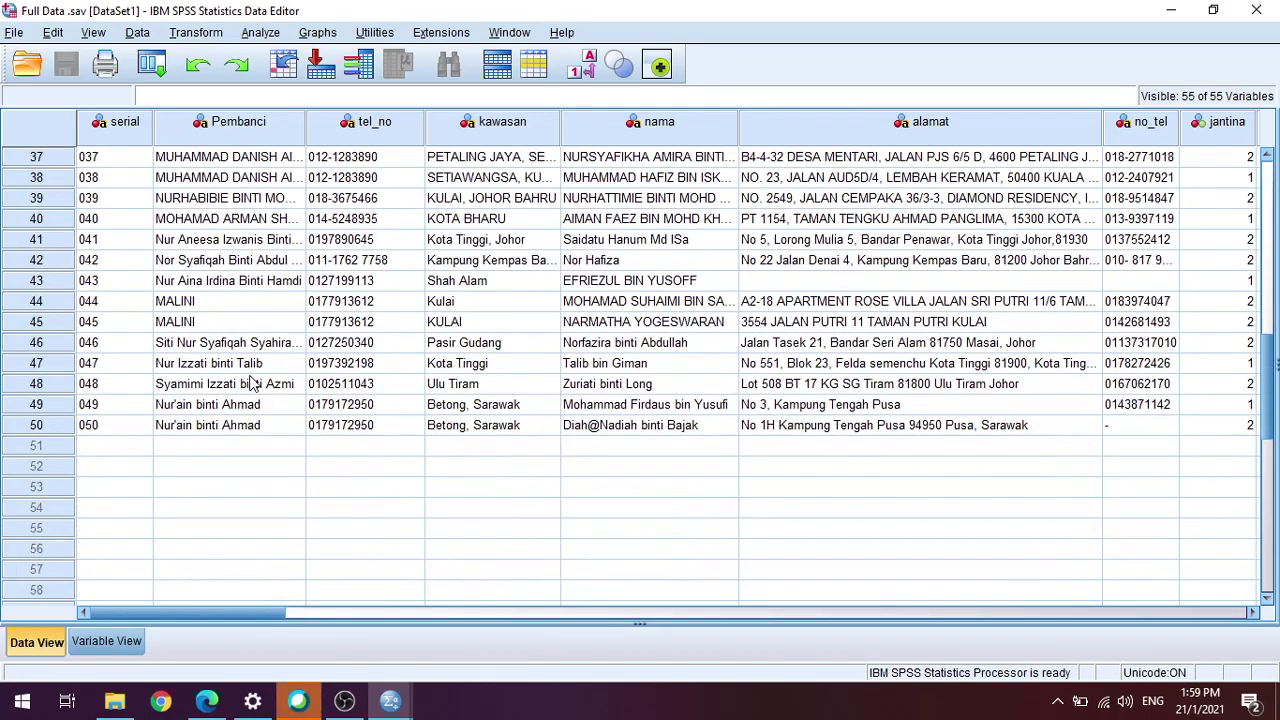
scroll(240, 375, up, 12)
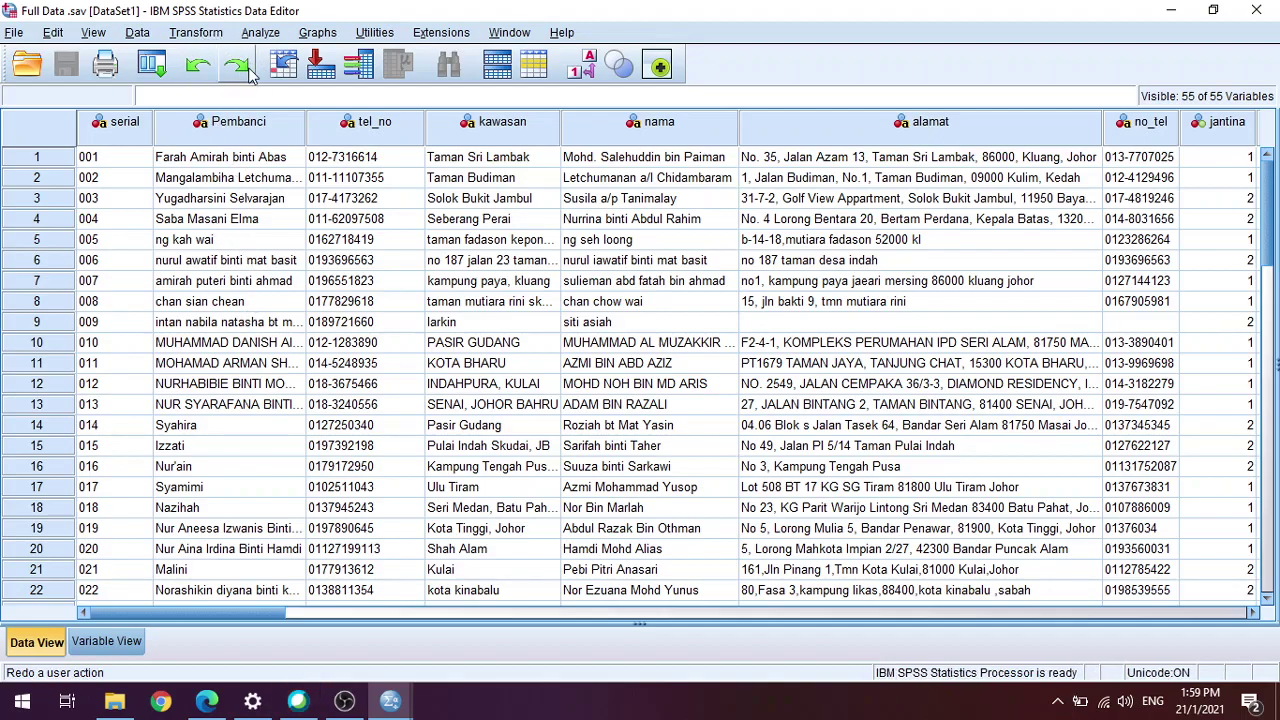
Start a Descriptives analysis and add every available variable, from B_4: Jantina through v_6: Gangguan-gangguan.
click(259, 33)
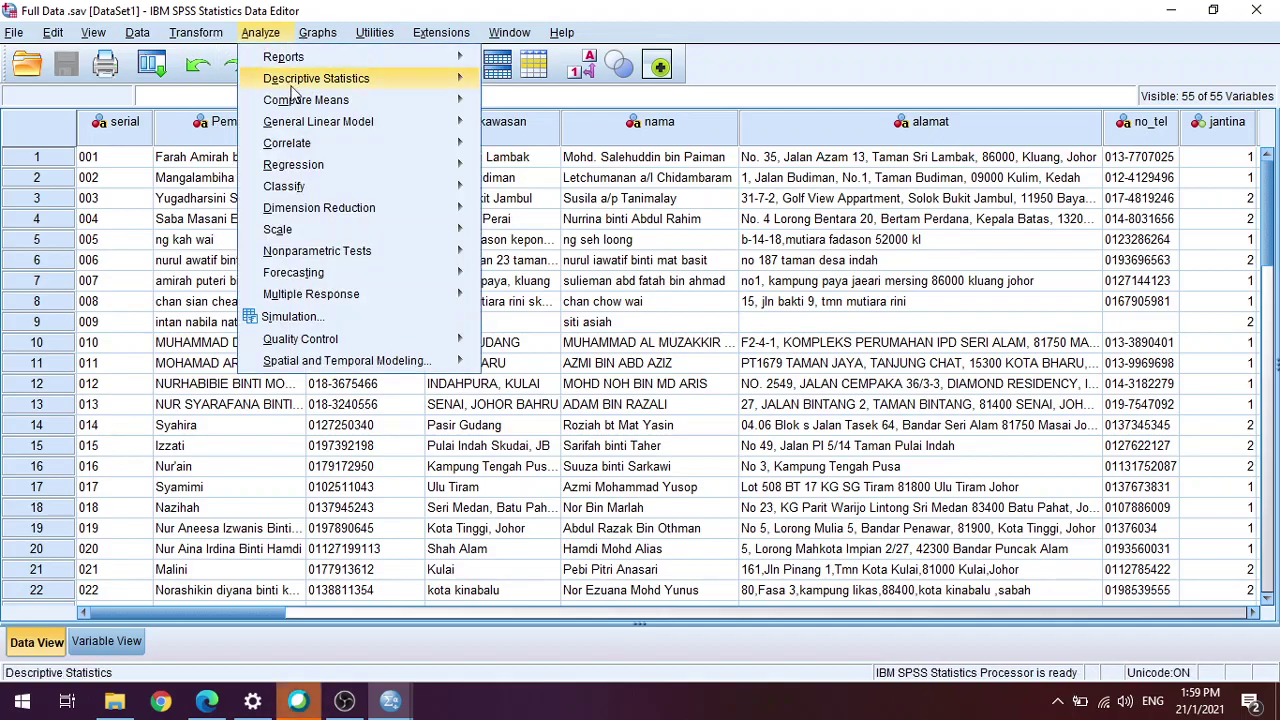
mouse_move(448, 84)
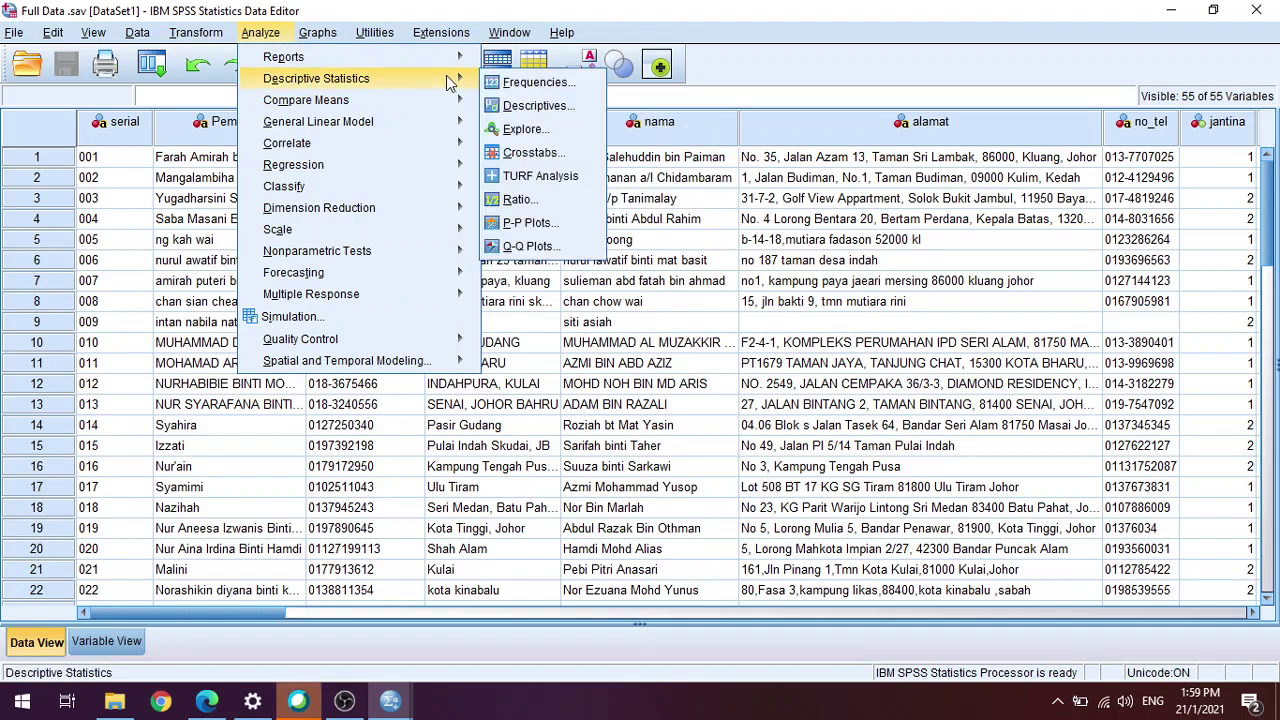
click(519, 106)
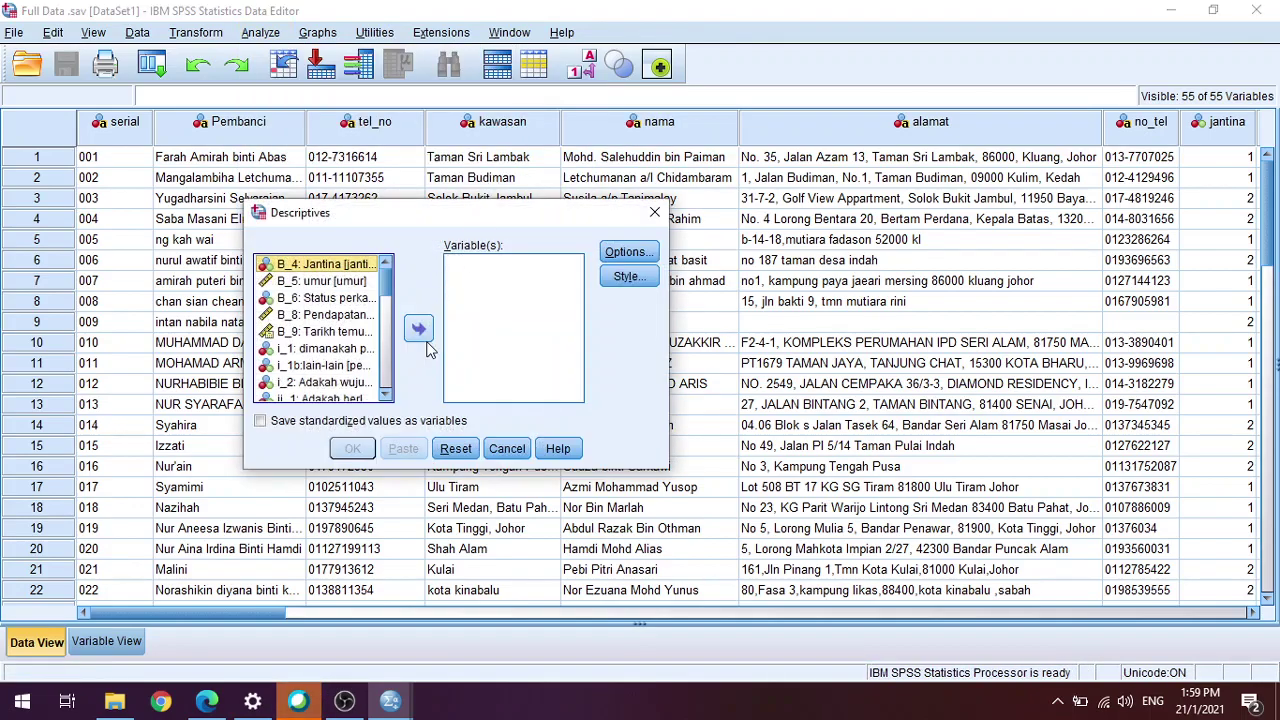
scroll(376, 337, down, 5)
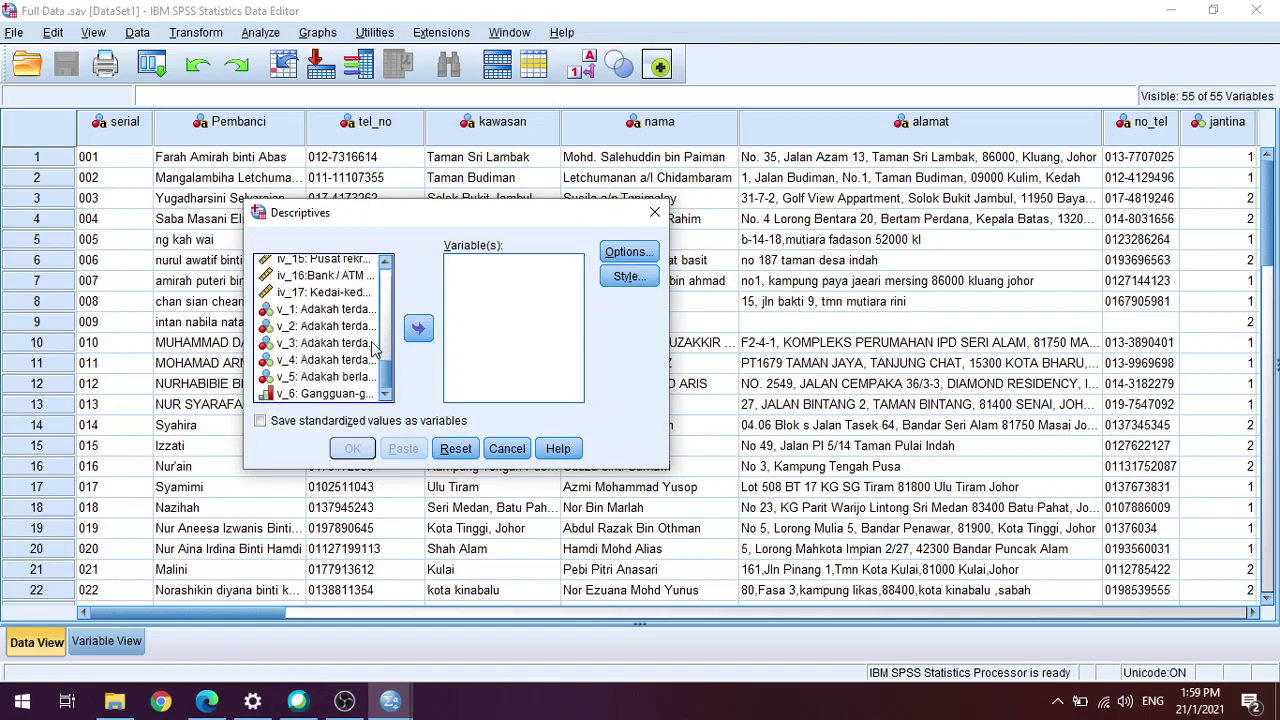
scroll(372, 350, up, 10)
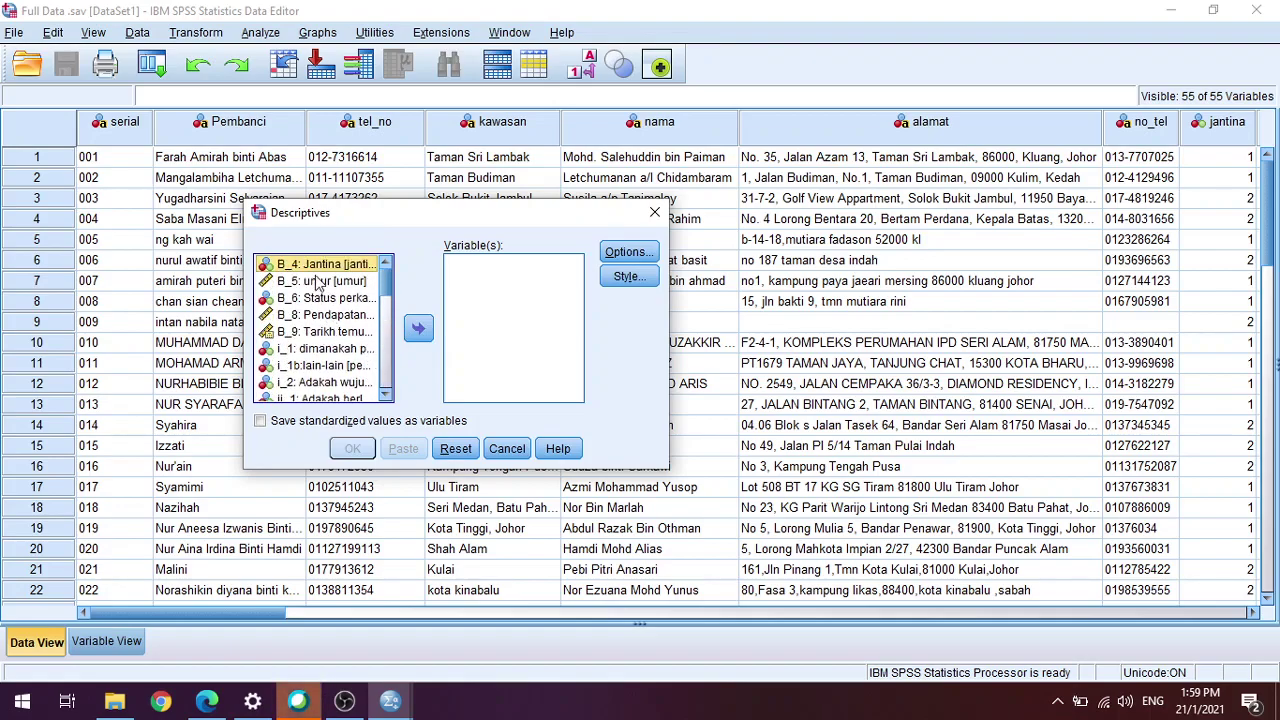
scroll(330, 330, down, 10)
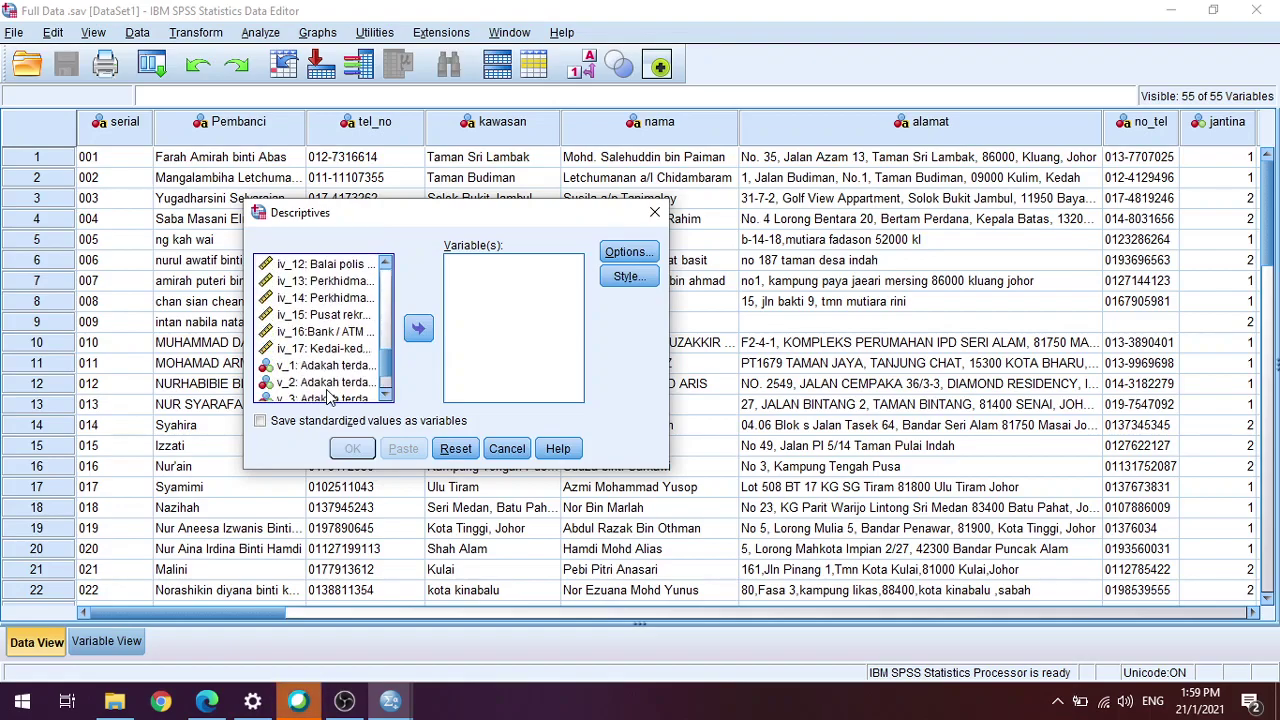
shift+click(330, 398)
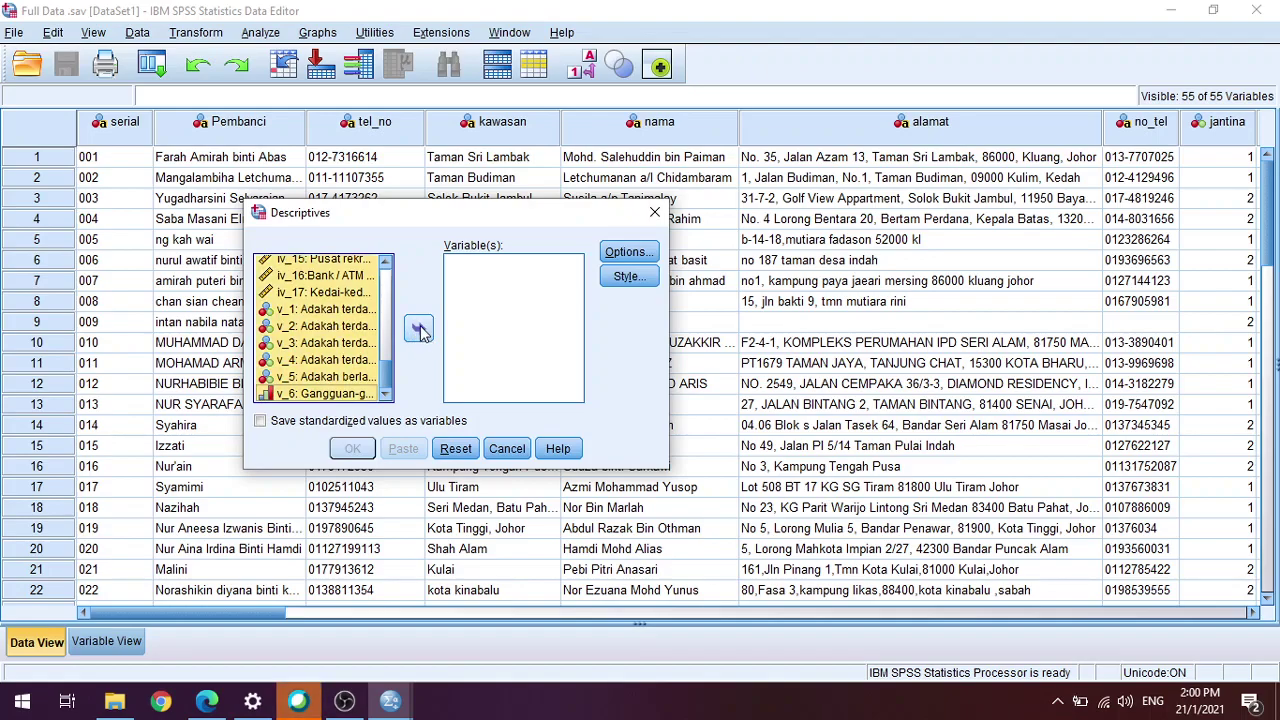
click(420, 332)
Run Descriptives with mean, standard deviation, minimum and maximum, without adding any conditional table style.
click(642, 256)
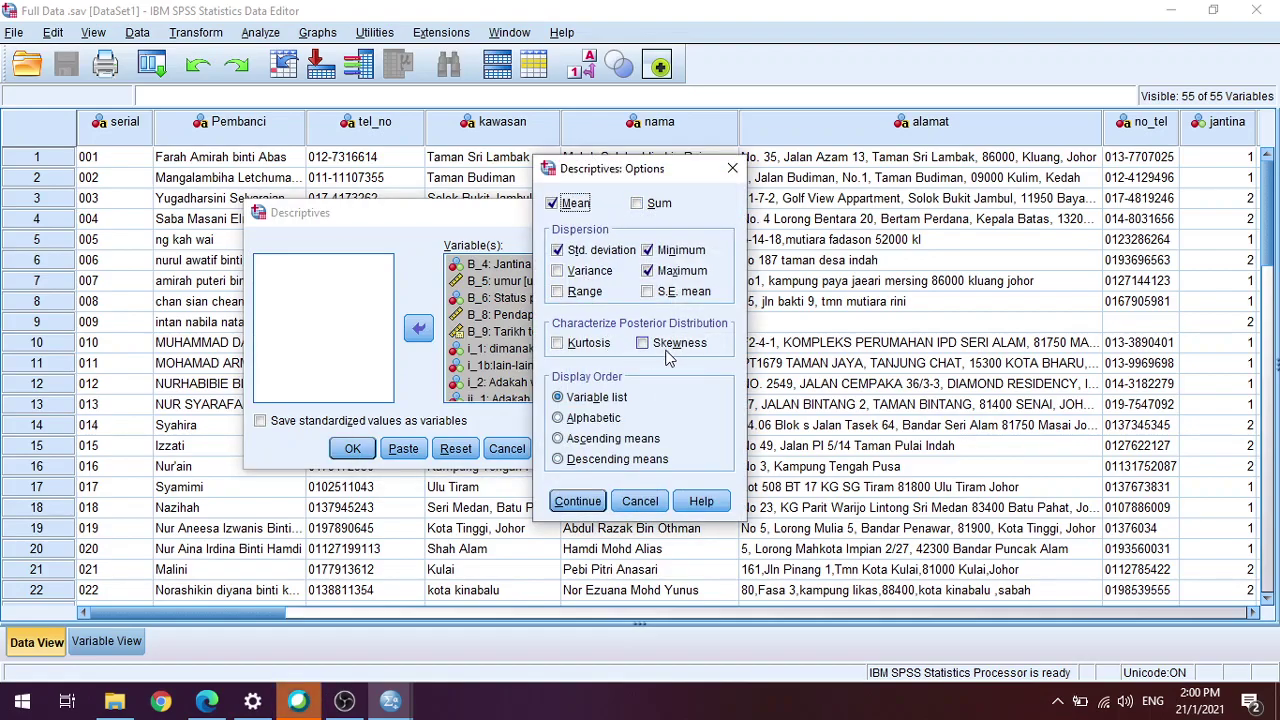
click(556, 502)
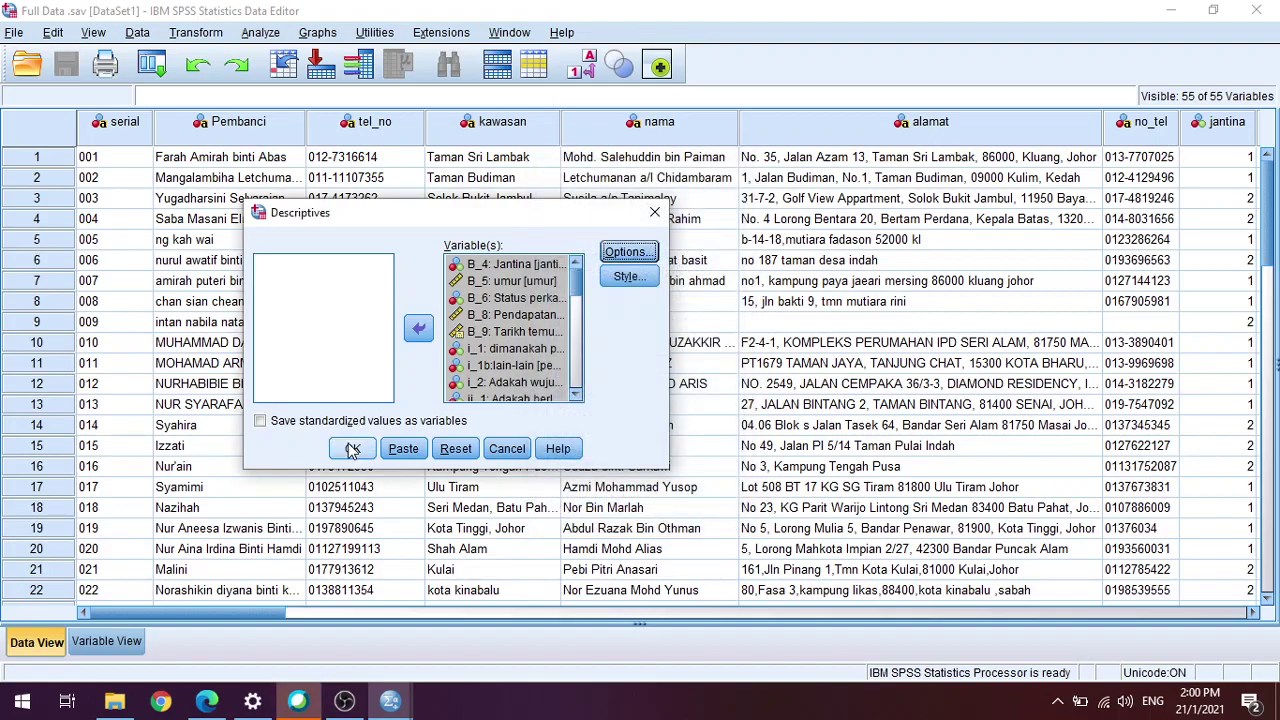
click(628, 276)
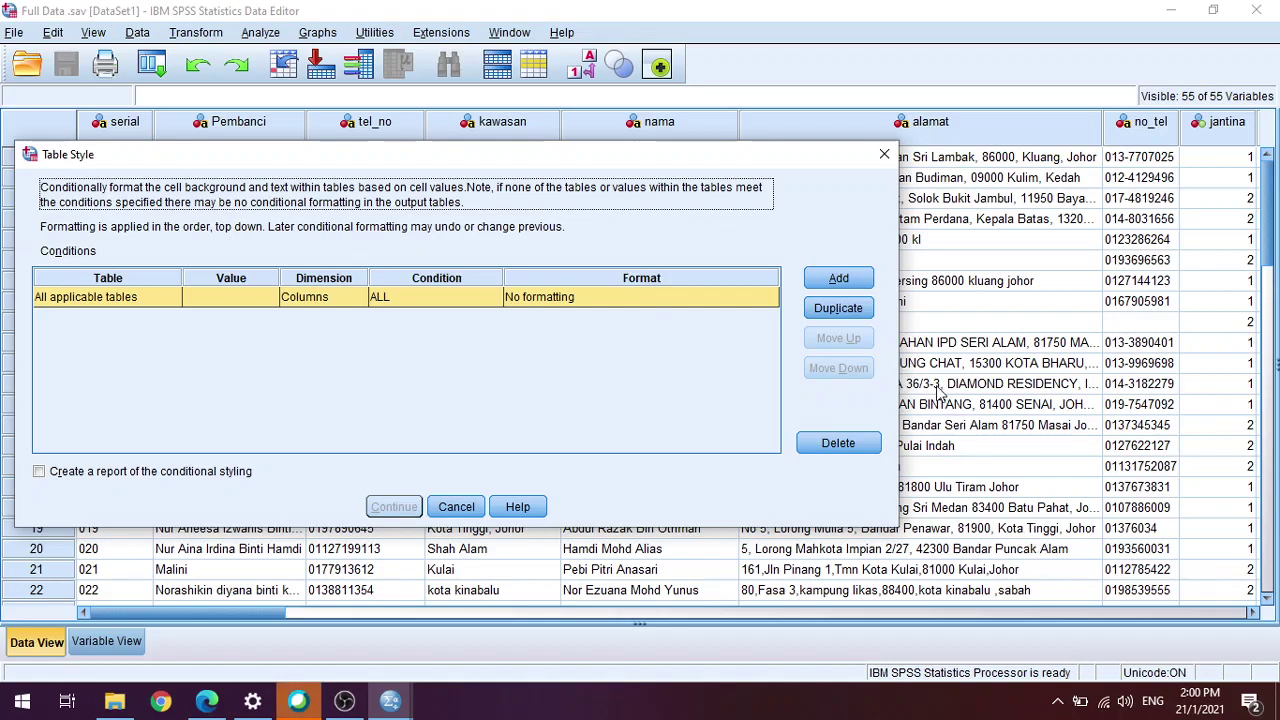
click(458, 507)
click(354, 447)
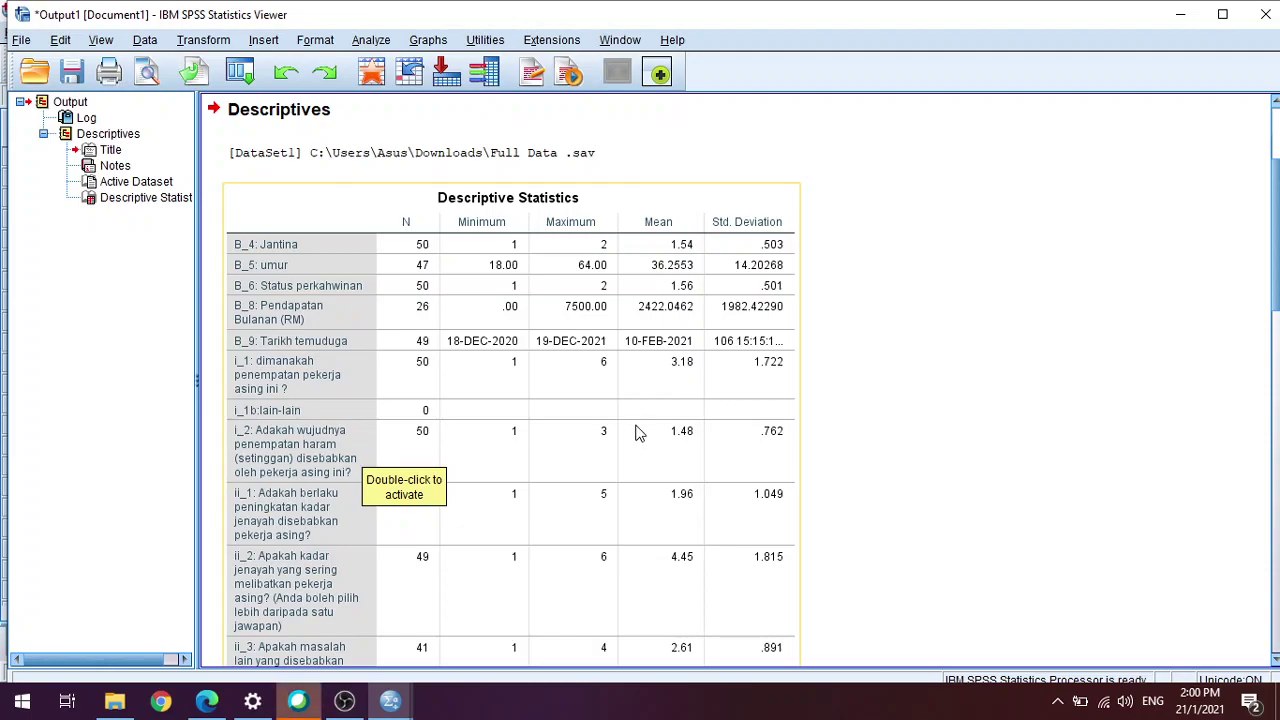
Review the Descriptive Statistics table for all variables down to Valid N, and close the output window.
scroll(600, 360, down, 1)
scroll(594, 343, up, 1)
scroll(620, 331, down, 4)
scroll(624, 410, down, 10)
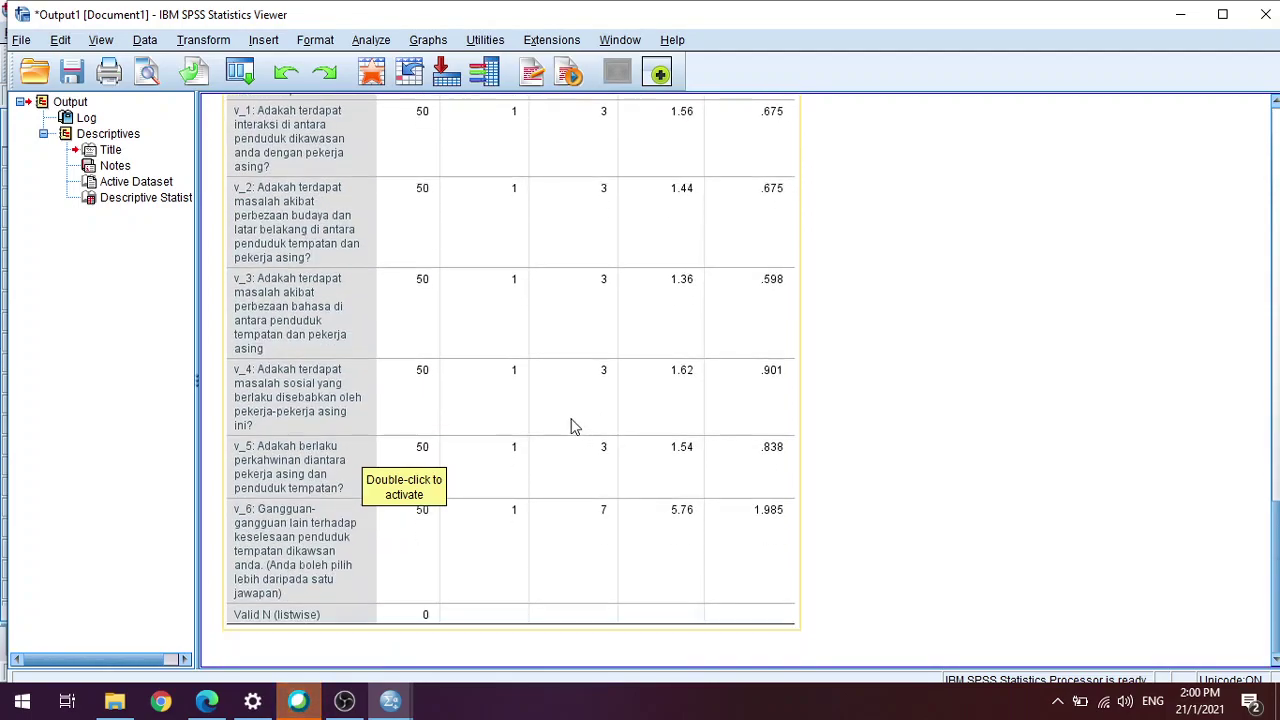
scroll(572, 427, up, 10)
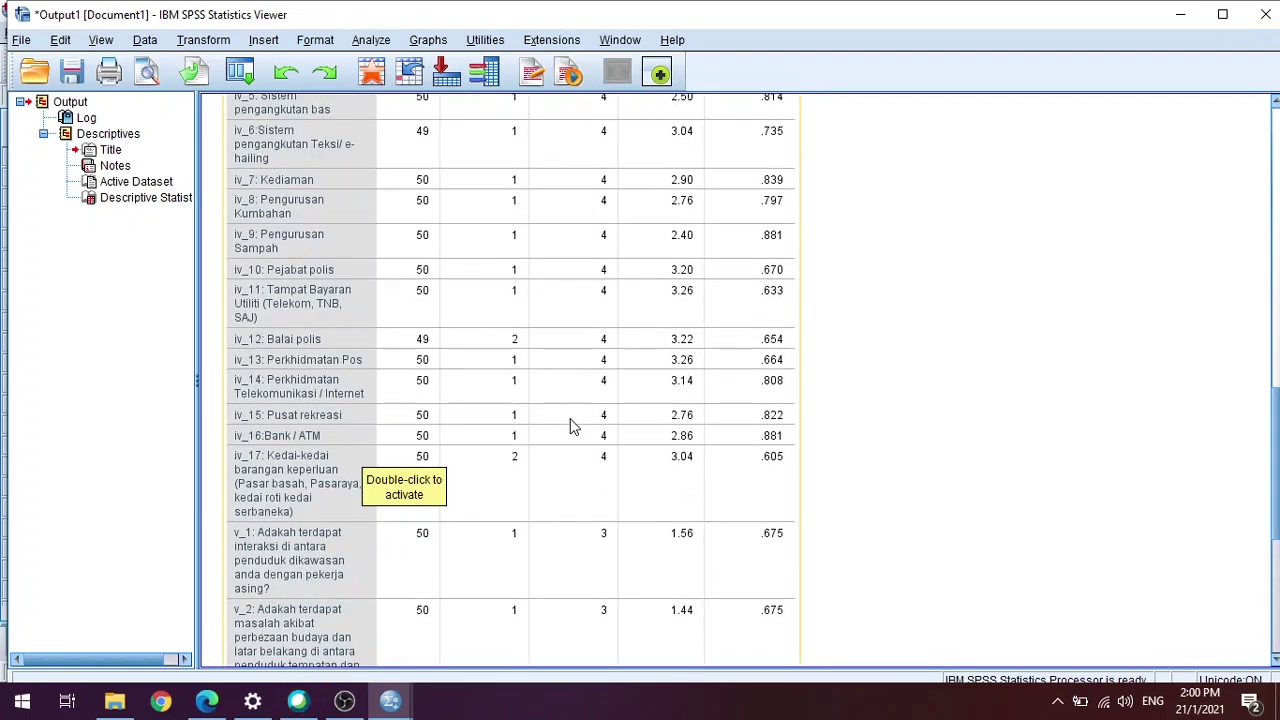
scroll(572, 427, up, 5)
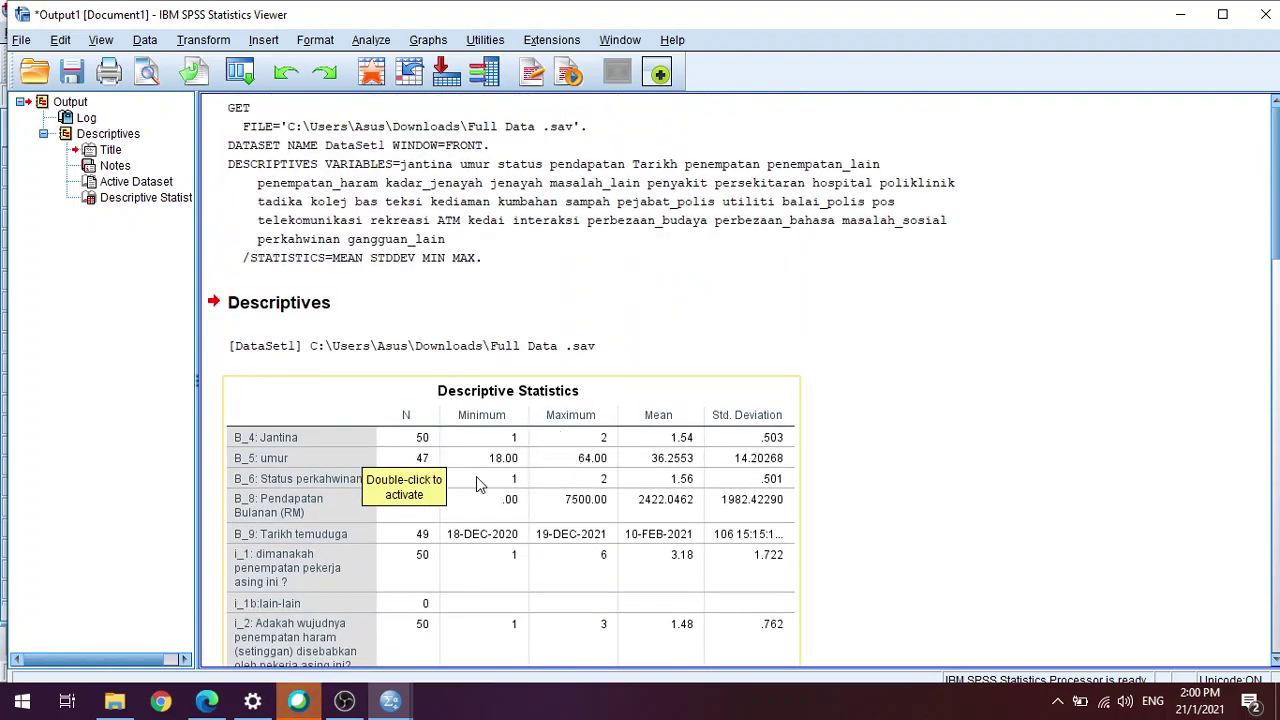
click(1266, 16)
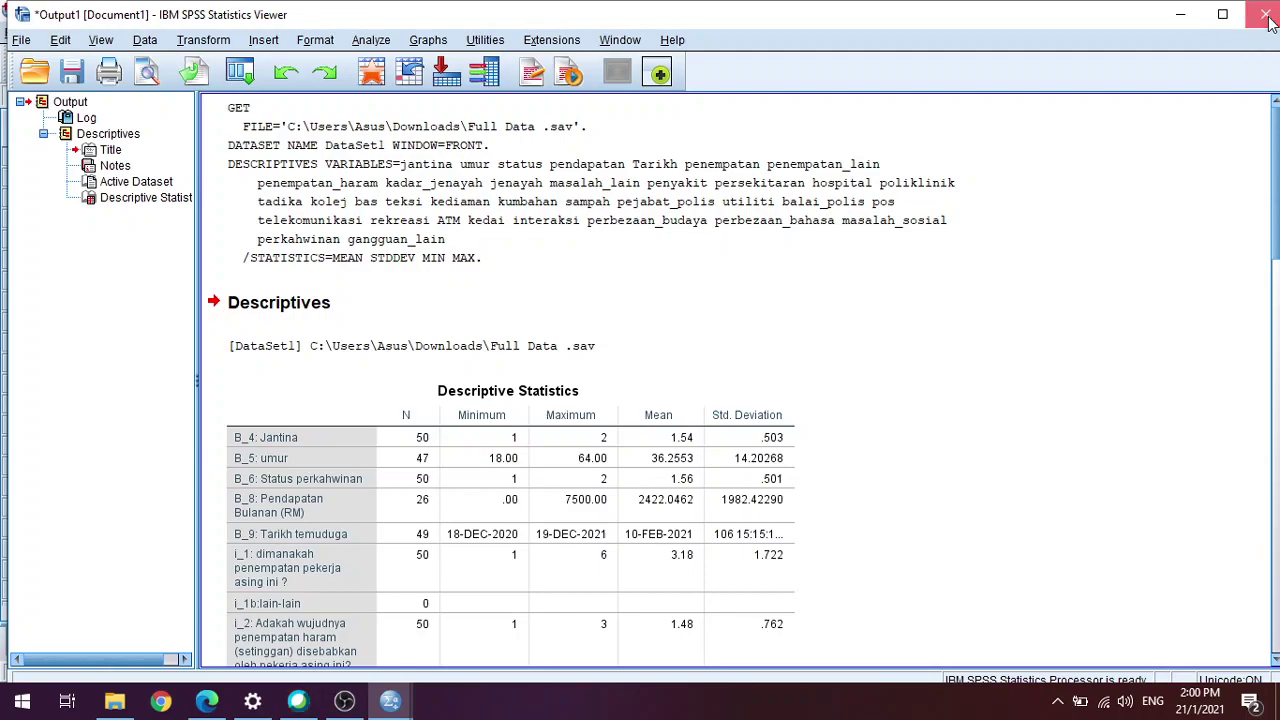
click(646, 383)
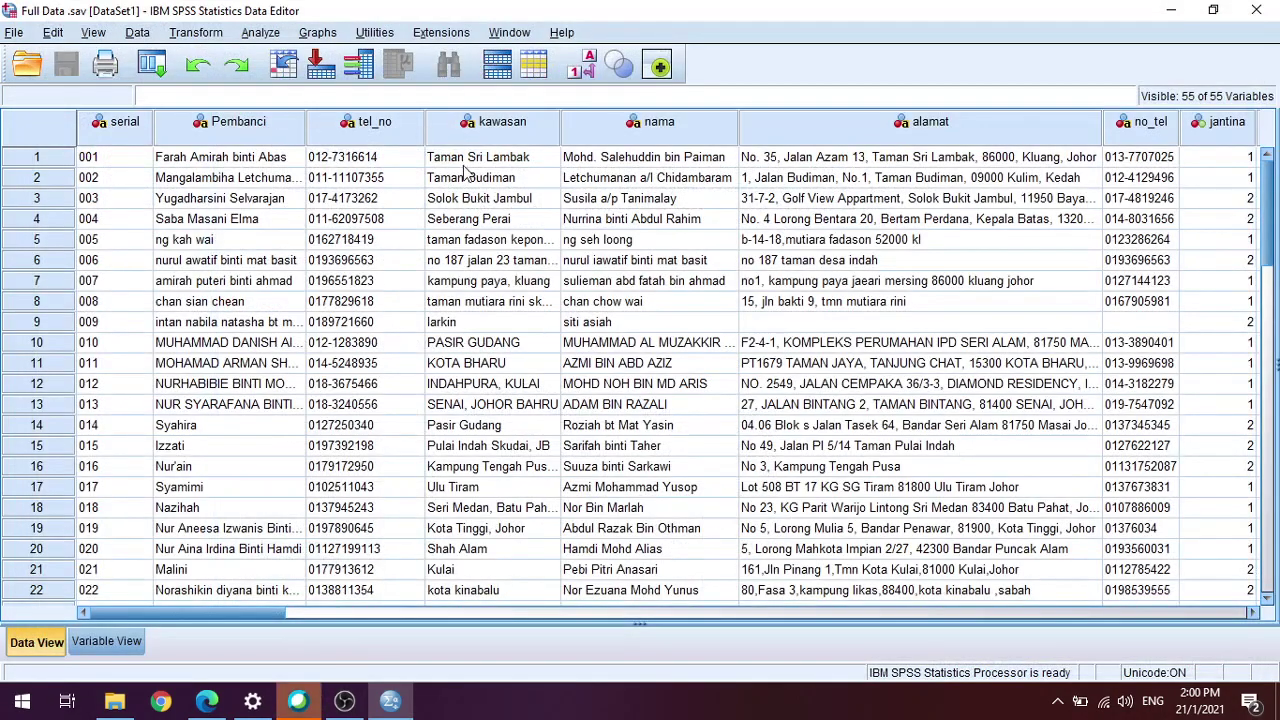
Start a Frequencies analysis and show the source variables by name instead of by label.
click(260, 32)
mouse_move(353, 106)
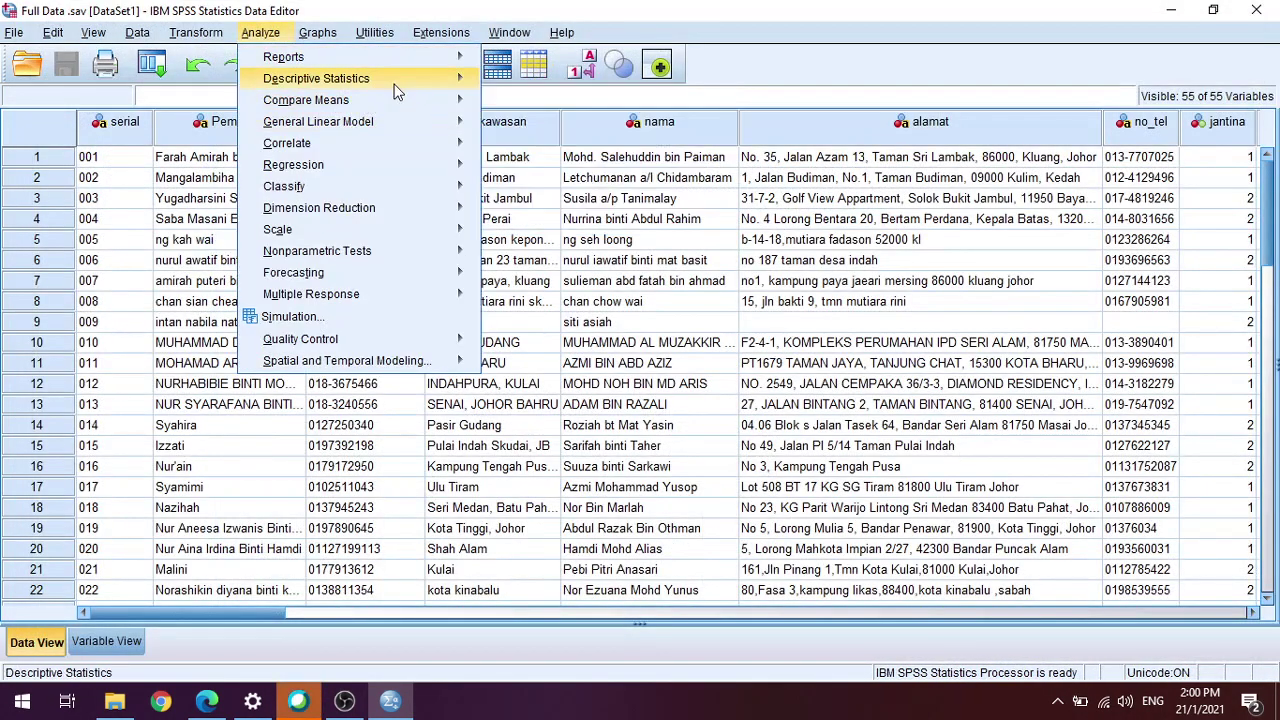
mouse_move(400, 80)
click(537, 84)
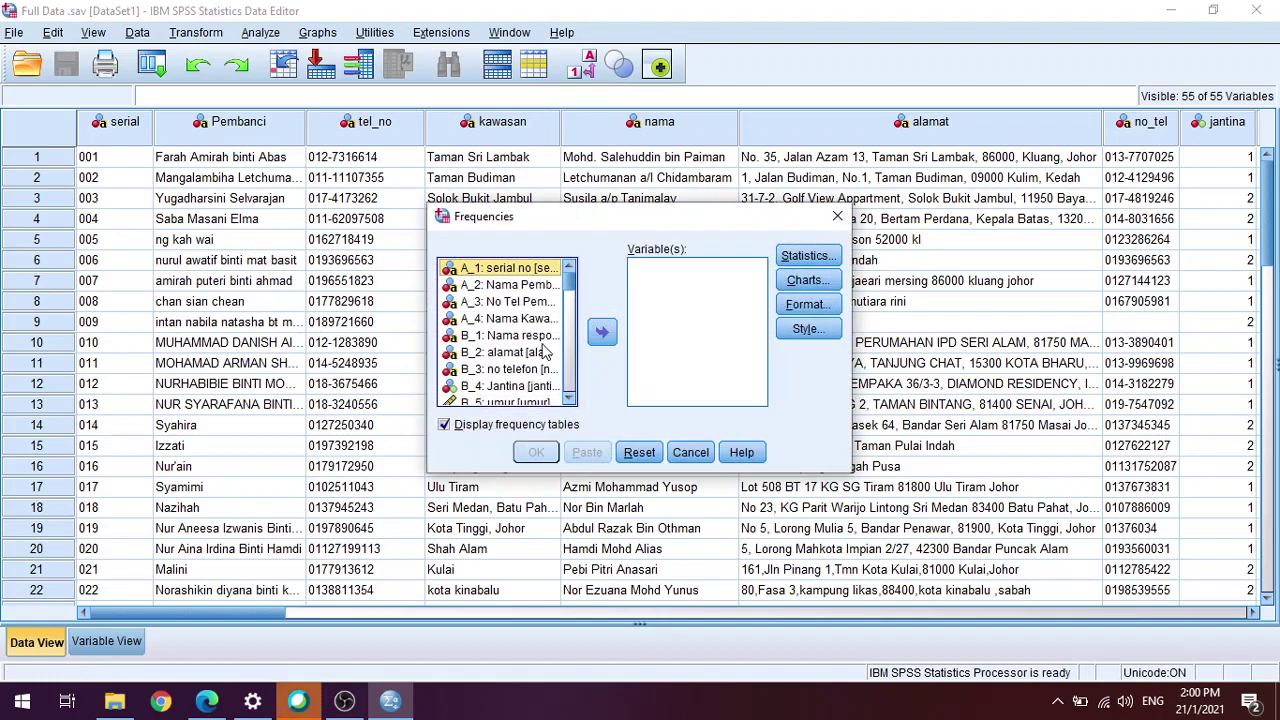
scroll(530, 340, down, 6)
scroll(510, 320, up, 6)
click(487, 306)
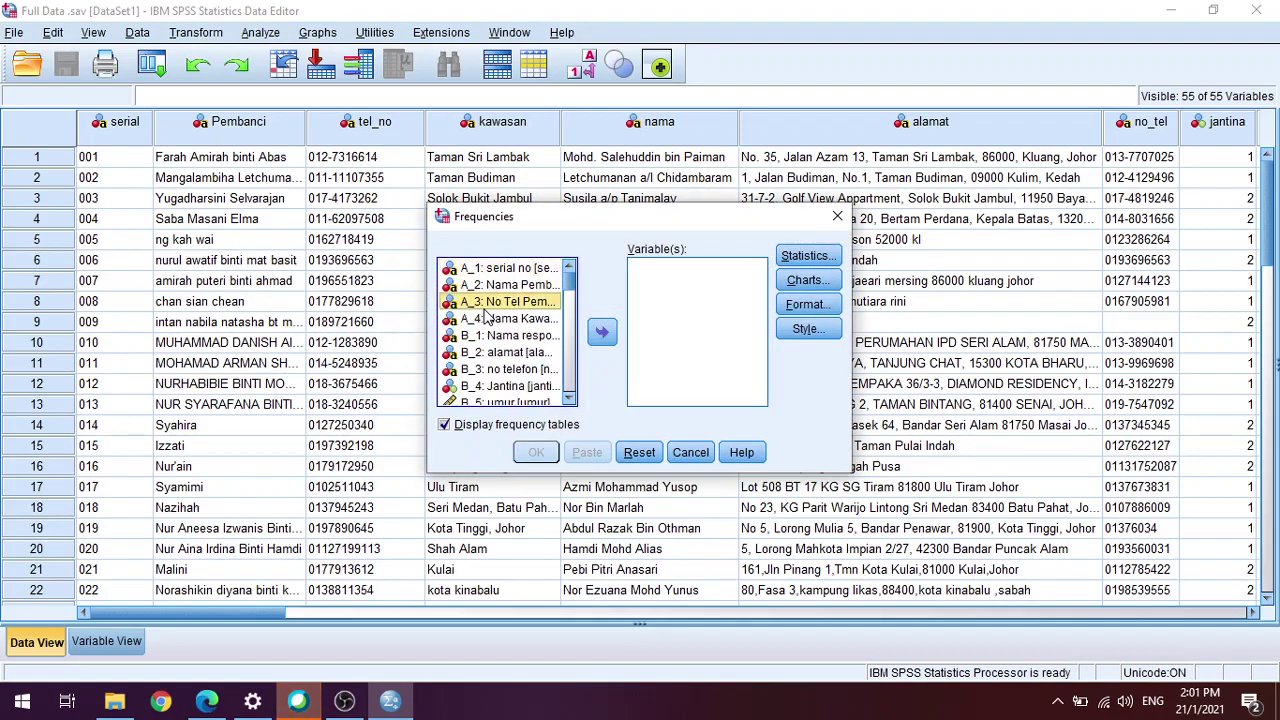
right_click(487, 318)
click(503, 324)
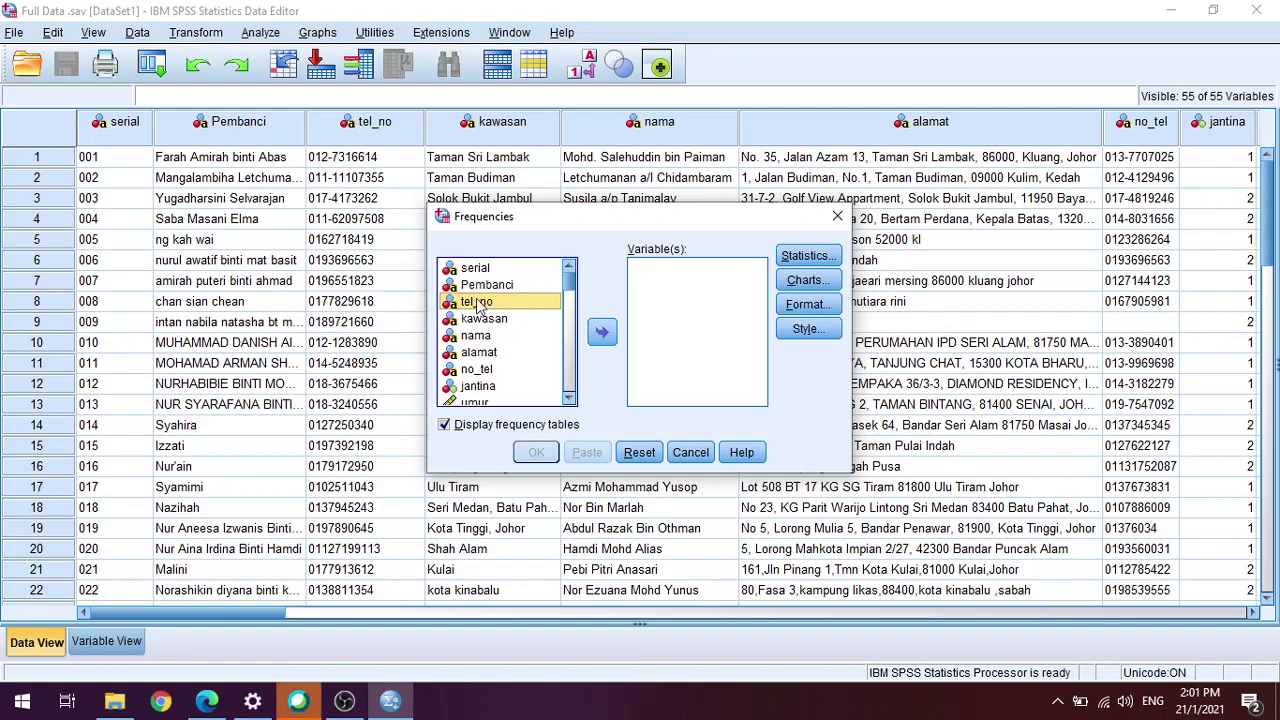
Add jantina, umur and status to the variables of the Frequencies analysis.
click(482, 338)
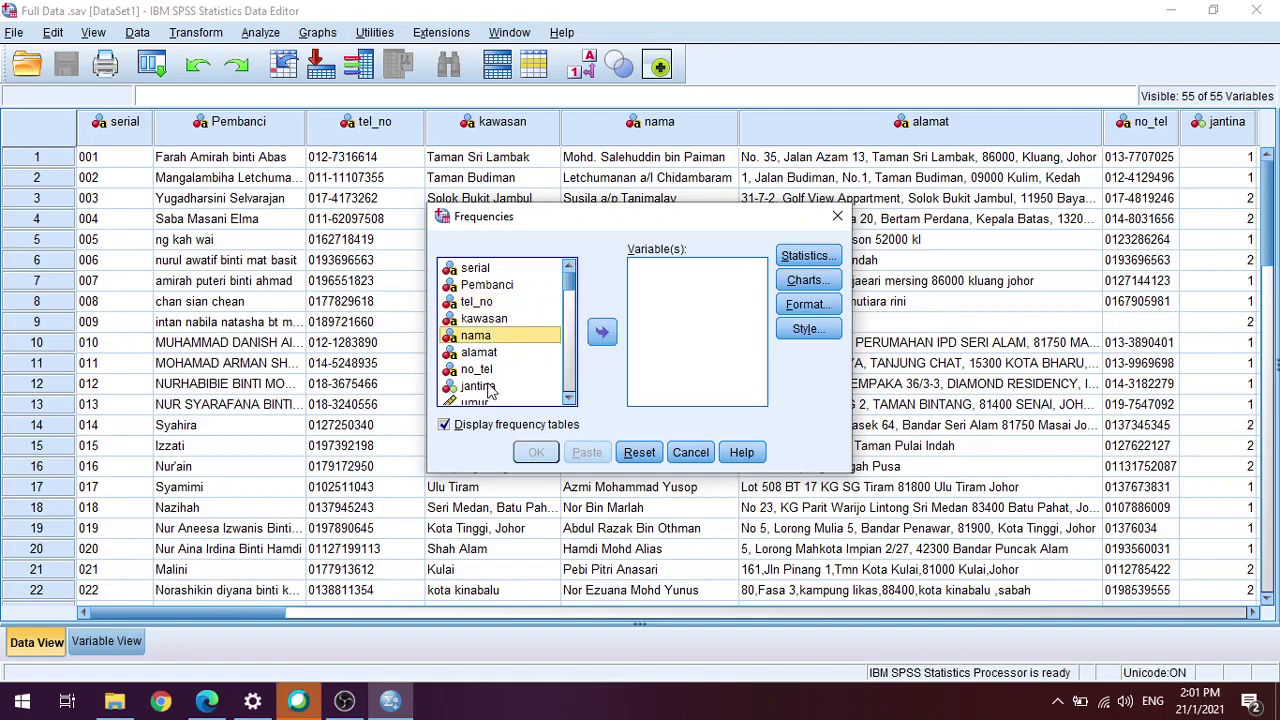
click(487, 388)
click(601, 332)
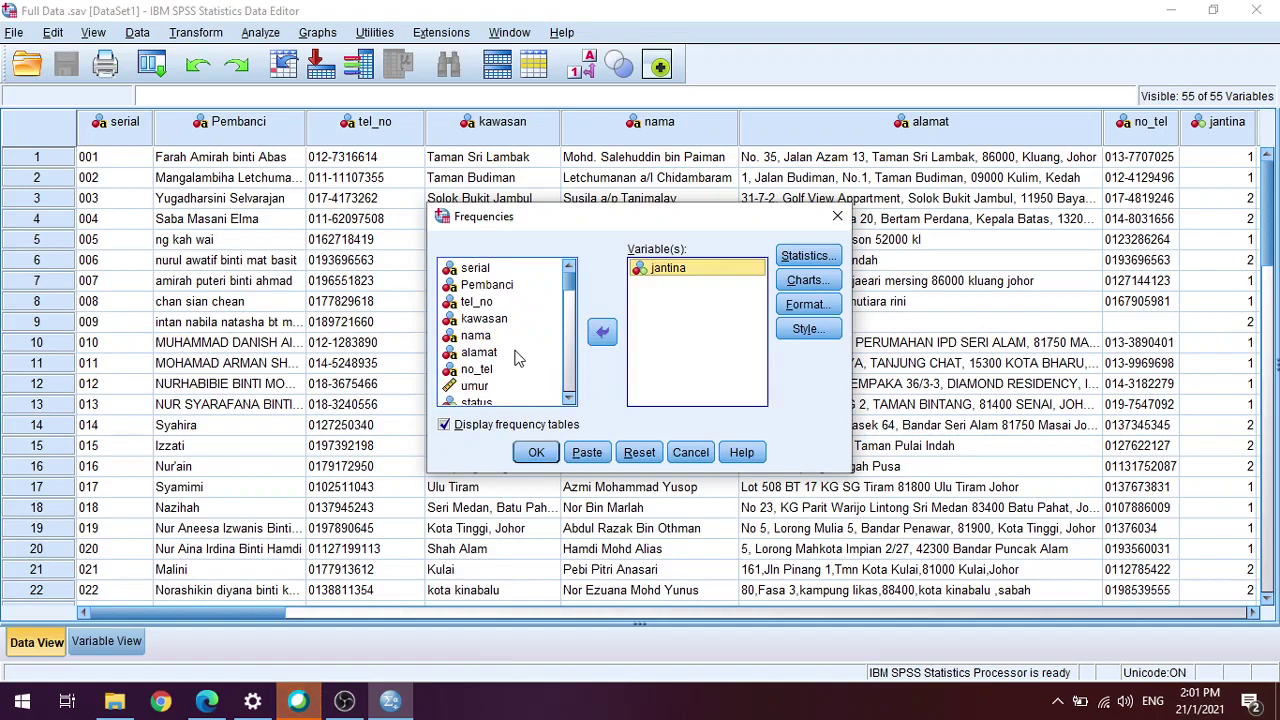
click(476, 386)
click(601, 332)
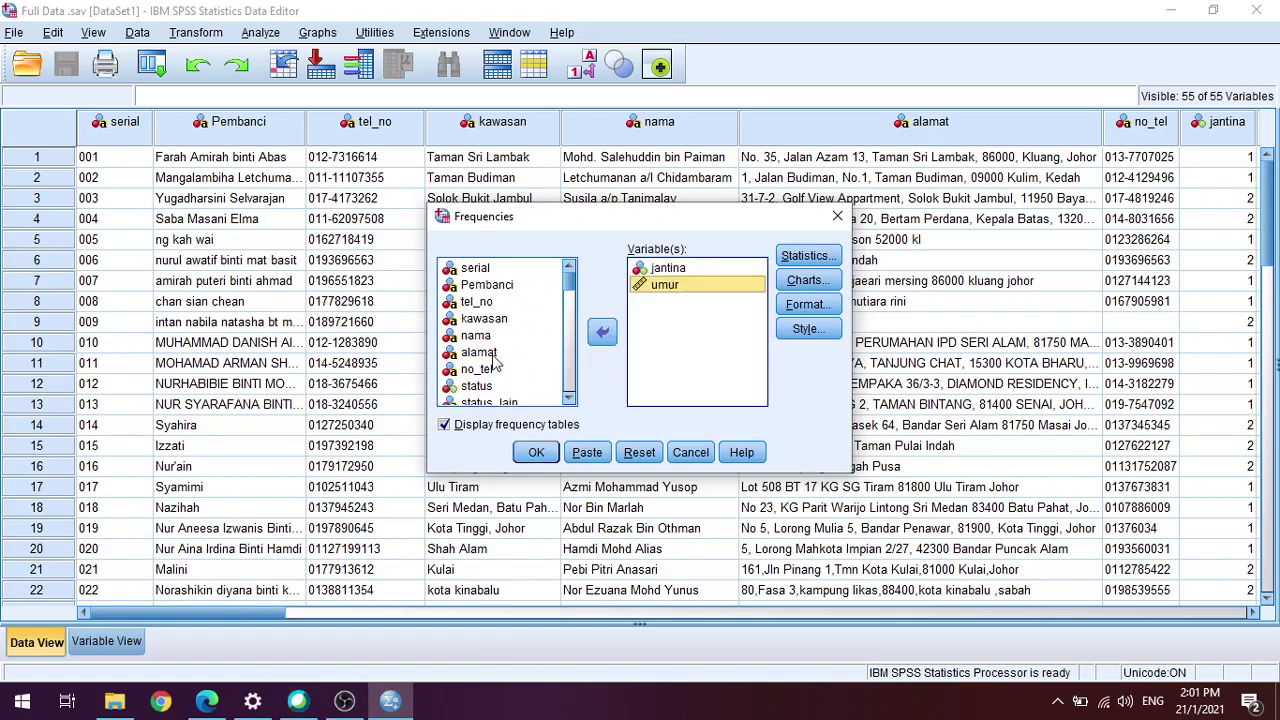
click(481, 391)
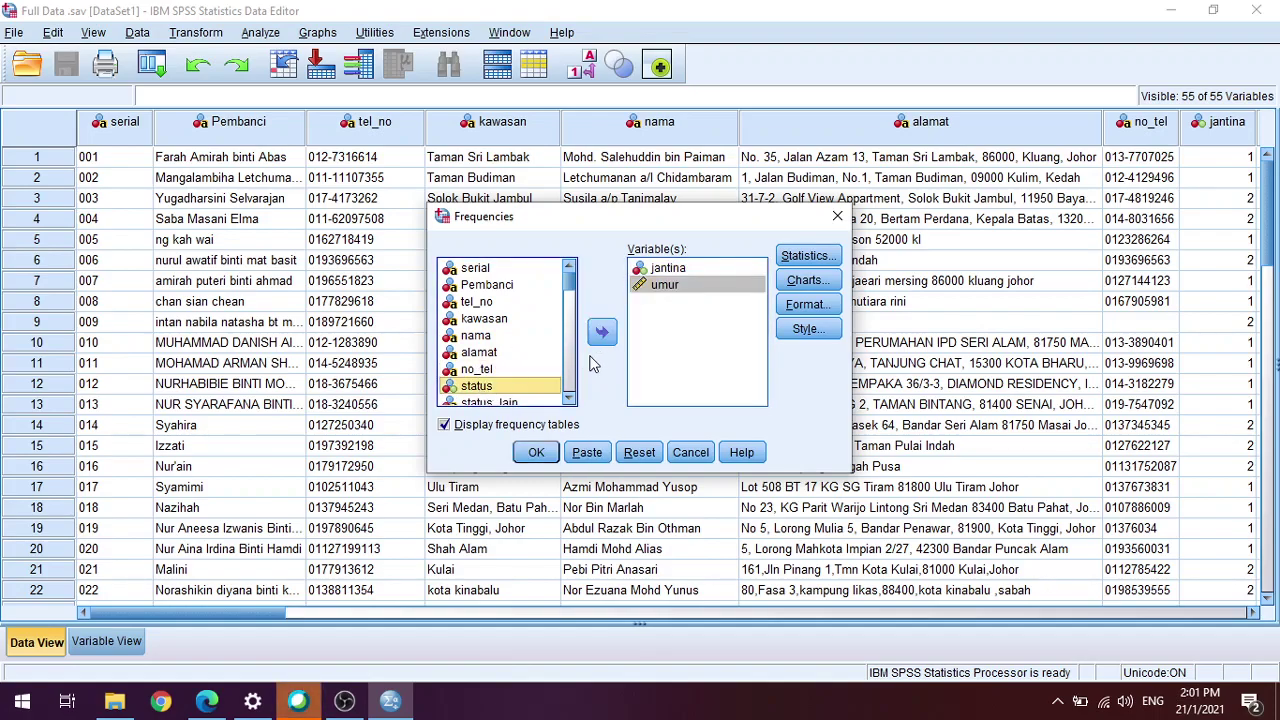
click(601, 332)
Add kawasan, pekerjaan, pendapatan and penempatan to the variables of the Frequencies analysis.
click(470, 320)
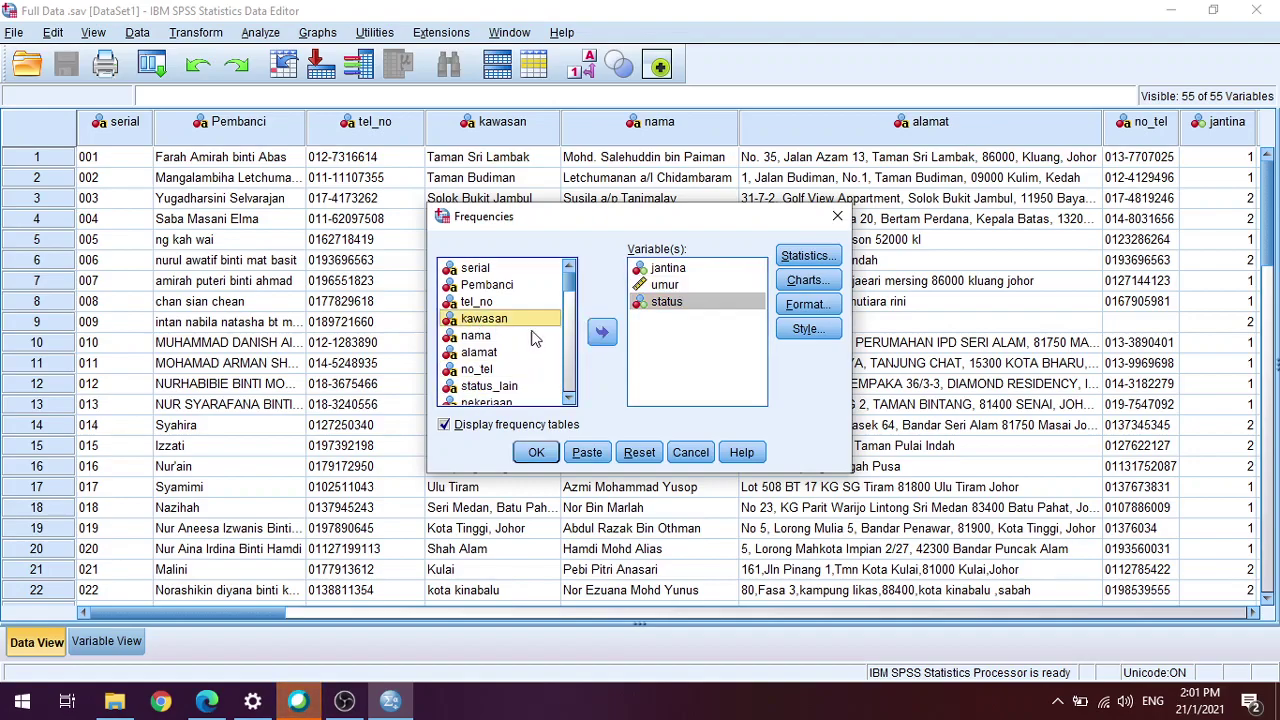
click(602, 334)
scroll(500, 358, down, 1)
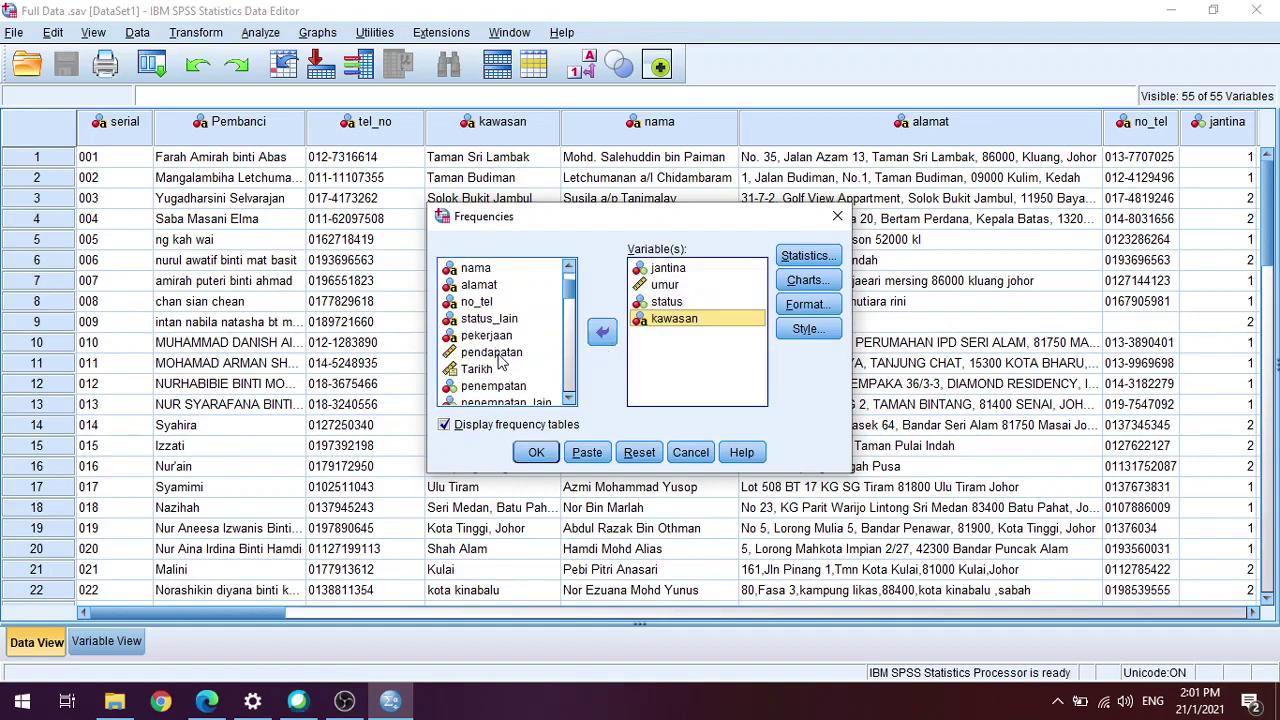
click(500, 336)
click(602, 332)
click(534, 338)
click(602, 332)
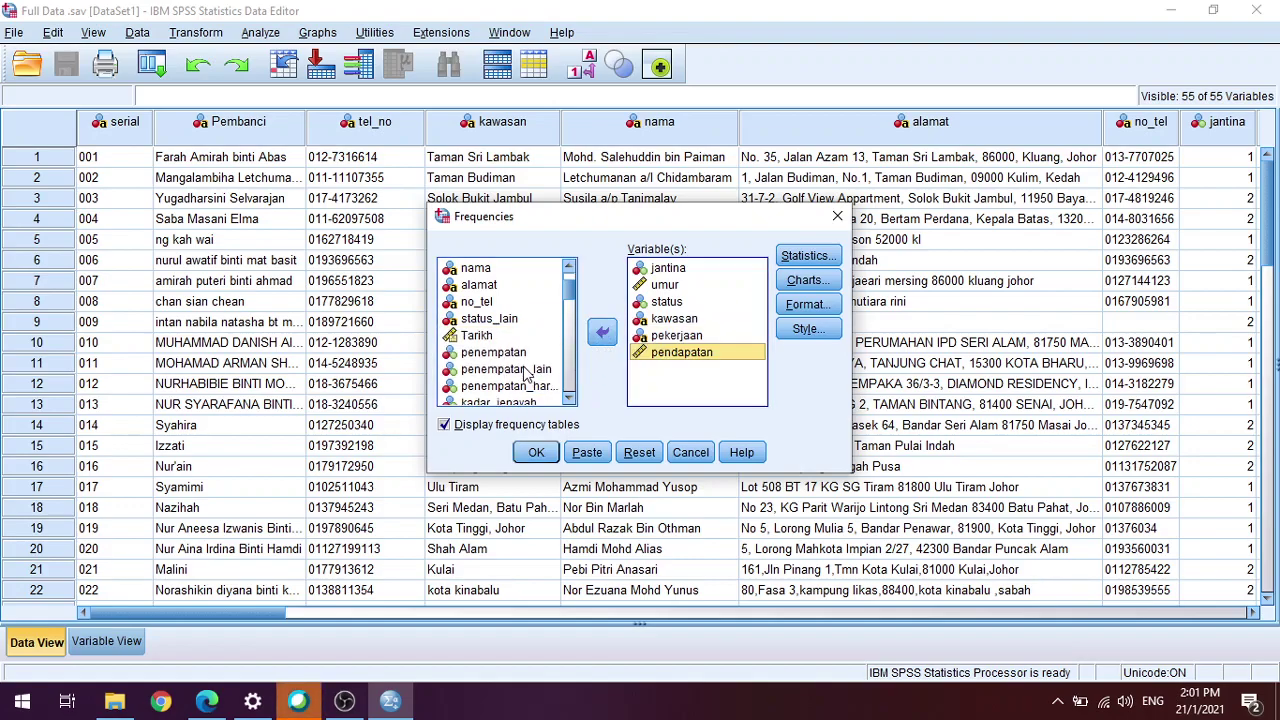
click(510, 353)
click(602, 332)
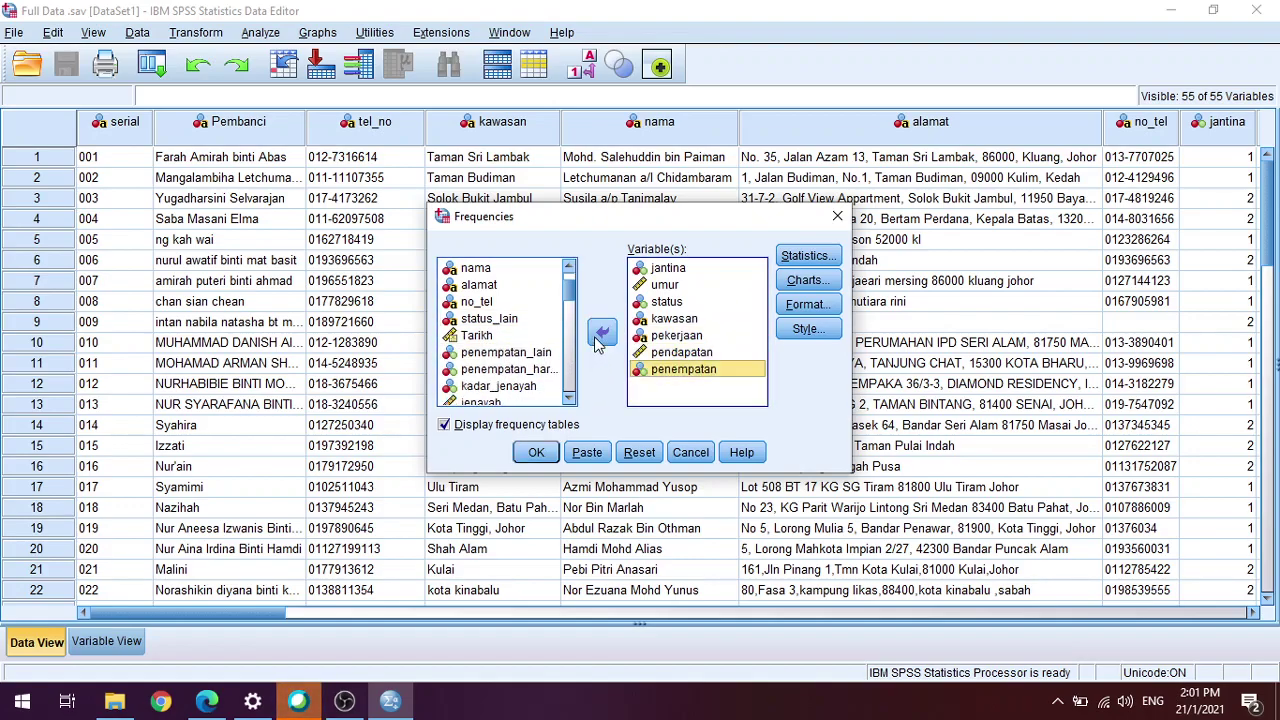
Look through the remaining source variables down to harapan, and go over the ones from serial to Tarikh individually.
scroll(540, 368, down, 8)
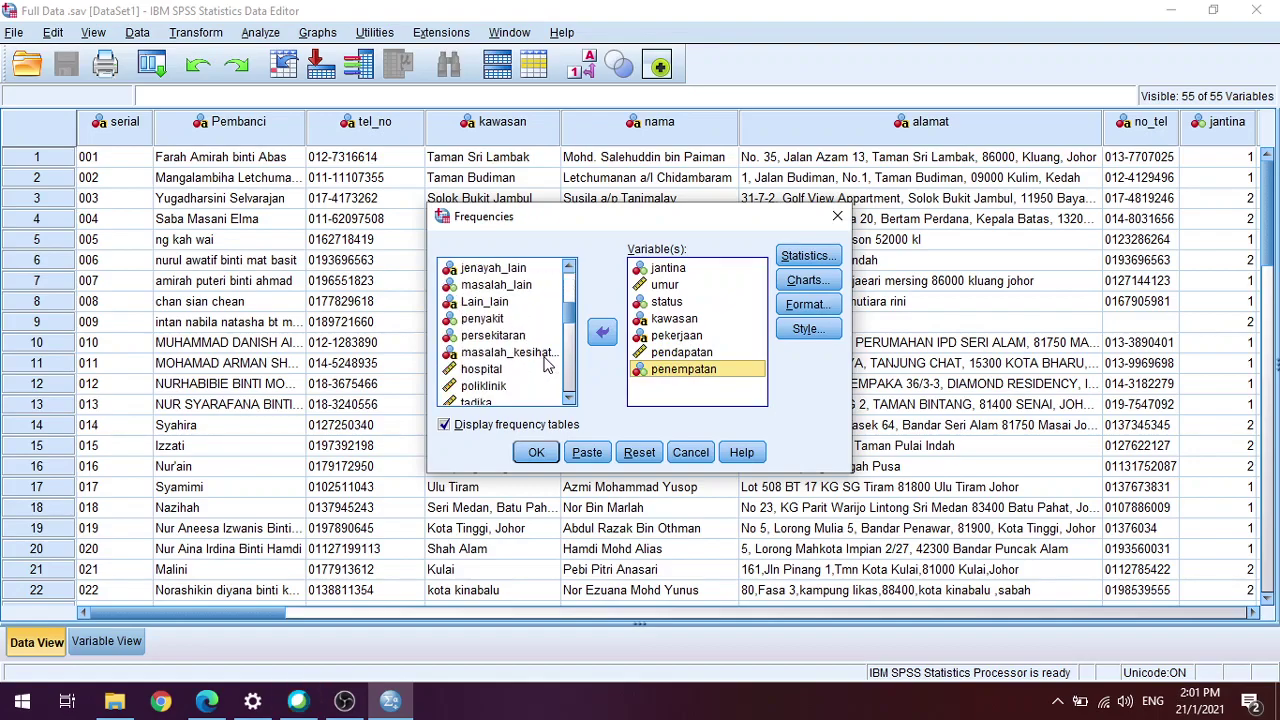
scroll(530, 372, down, 4)
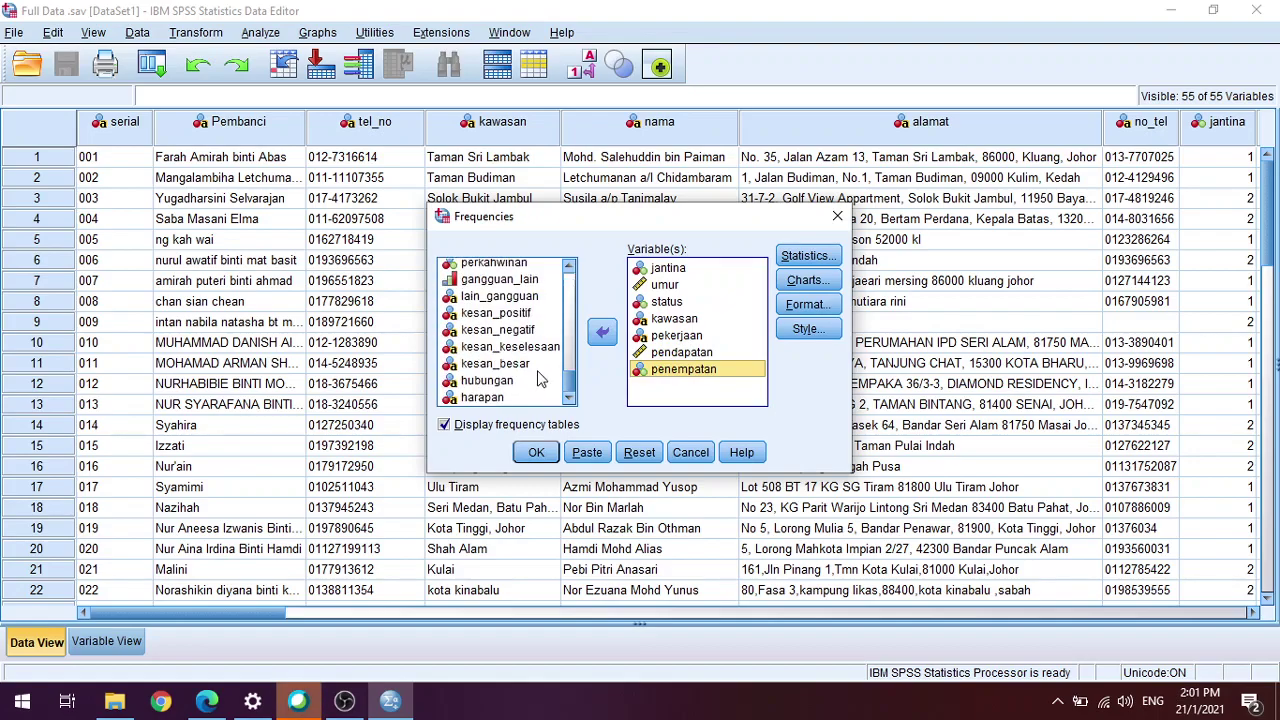
scroll(493, 362, up, 15)
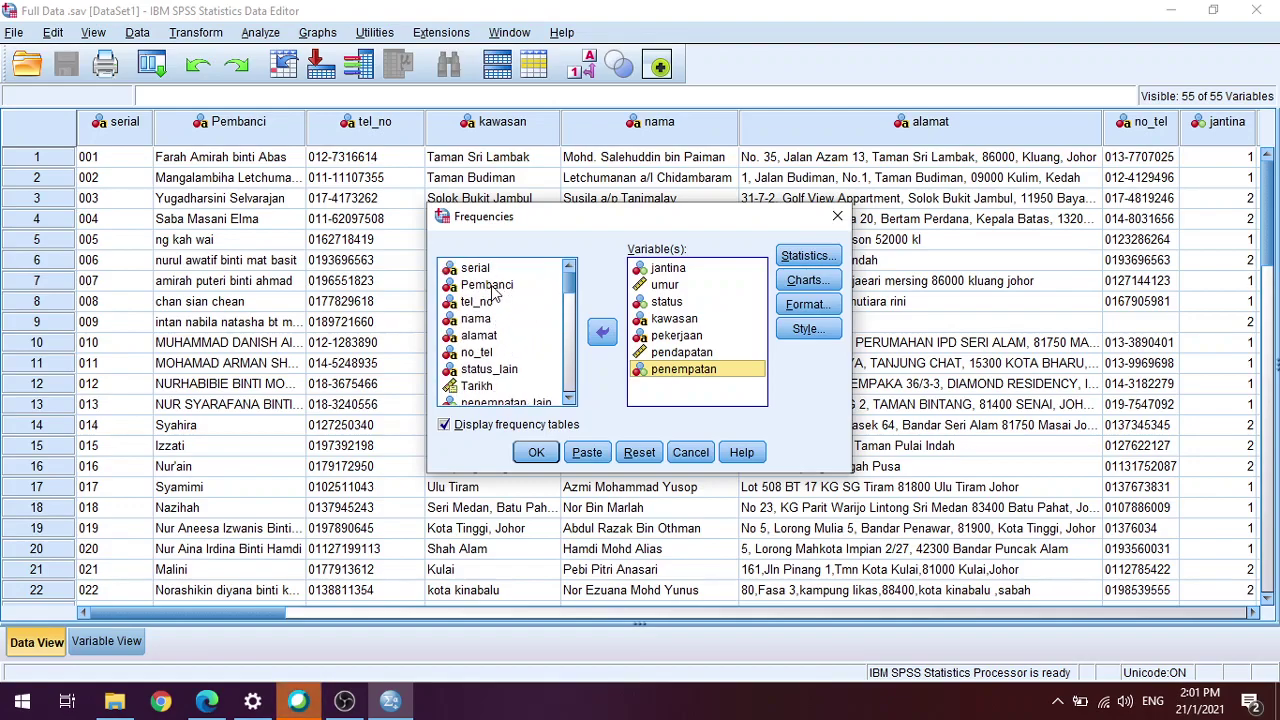
click(664, 270)
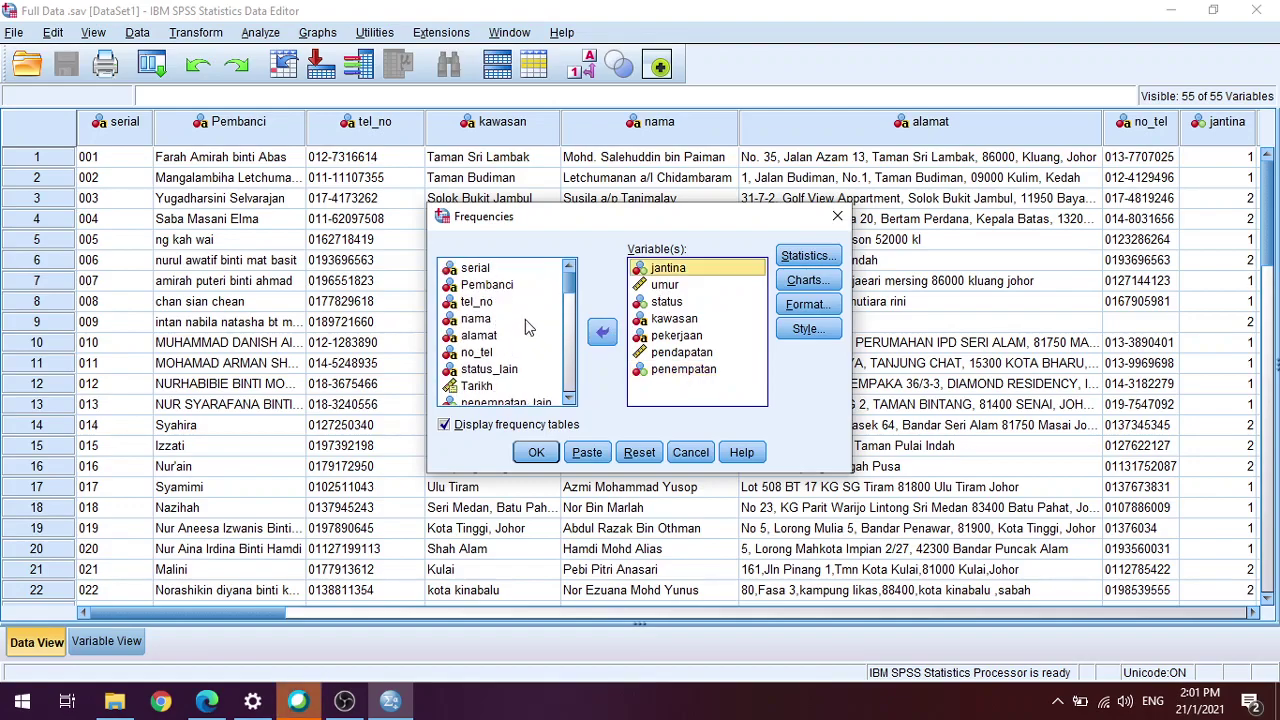
click(475, 268)
click(480, 285)
click(476, 302)
click(474, 319)
click(482, 338)
click(488, 353)
click(490, 369)
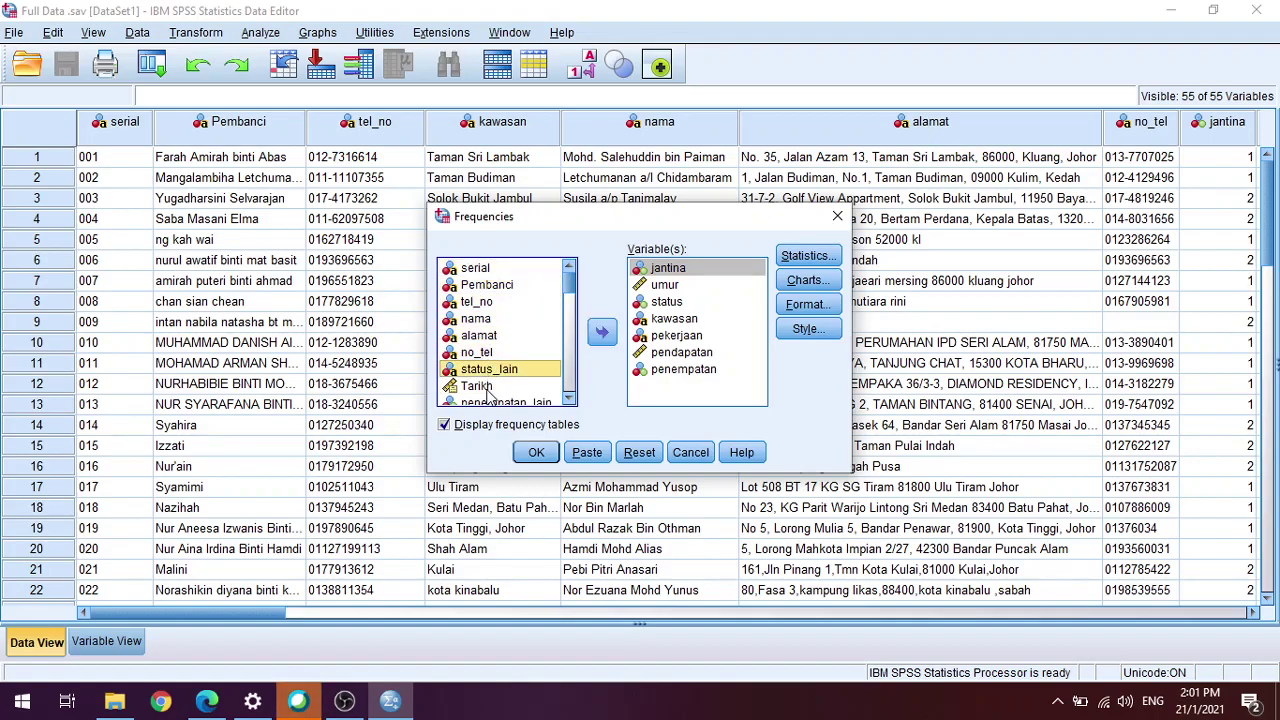
click(490, 386)
click(300, 703)
click(305, 708)
click(300, 703)
click(300, 703)
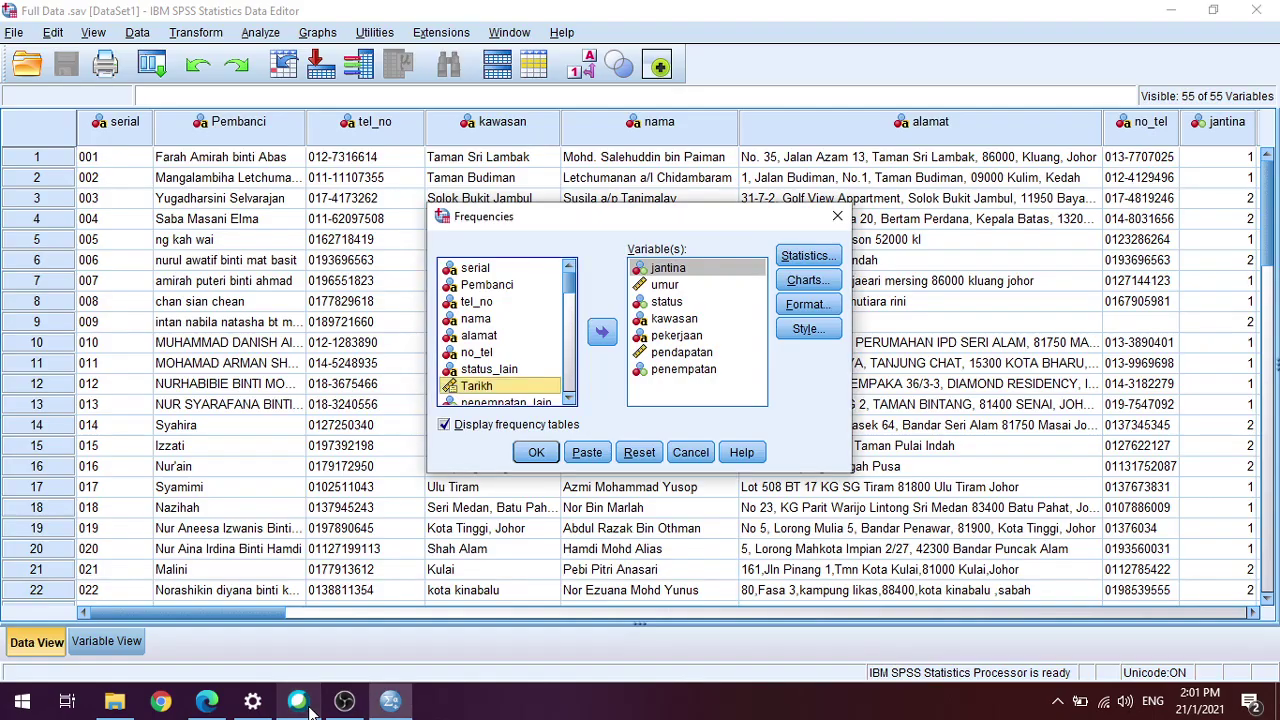
Add penempatan_lain, penempatan_haram and kadar_jenayah together to the variables of the Frequencies analysis.
scroll(537, 372, down, 1)
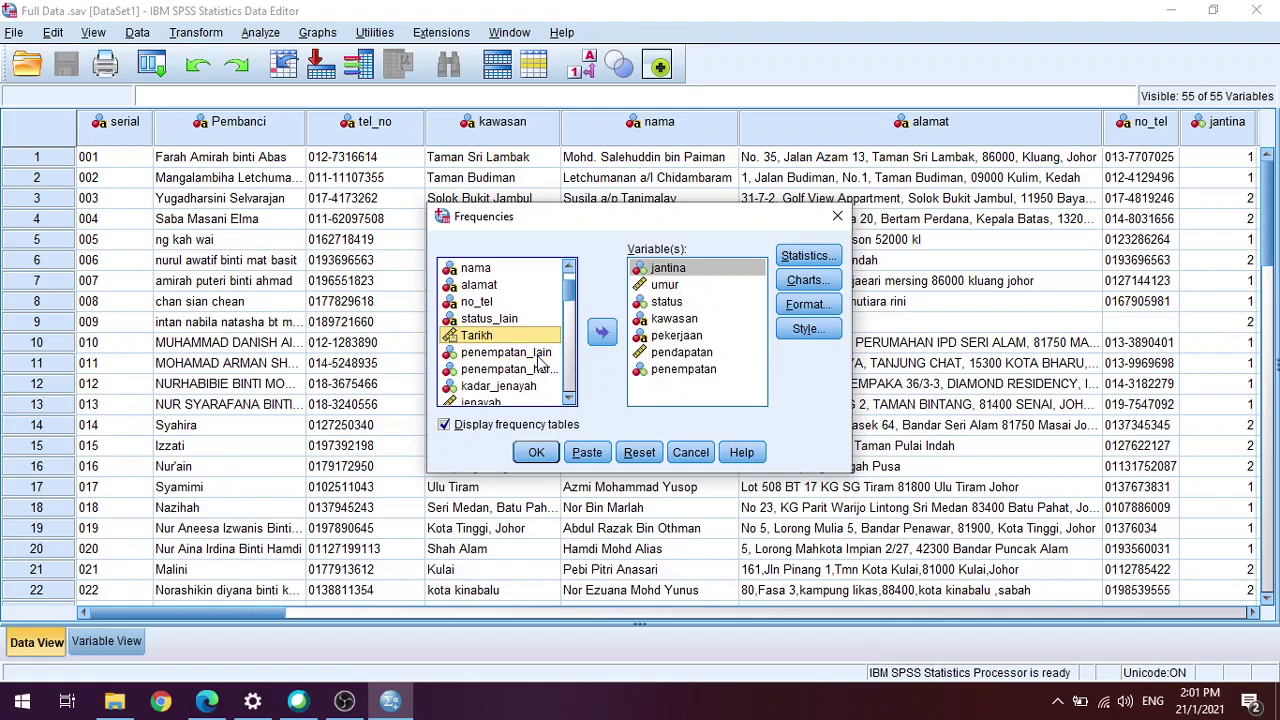
click(538, 356)
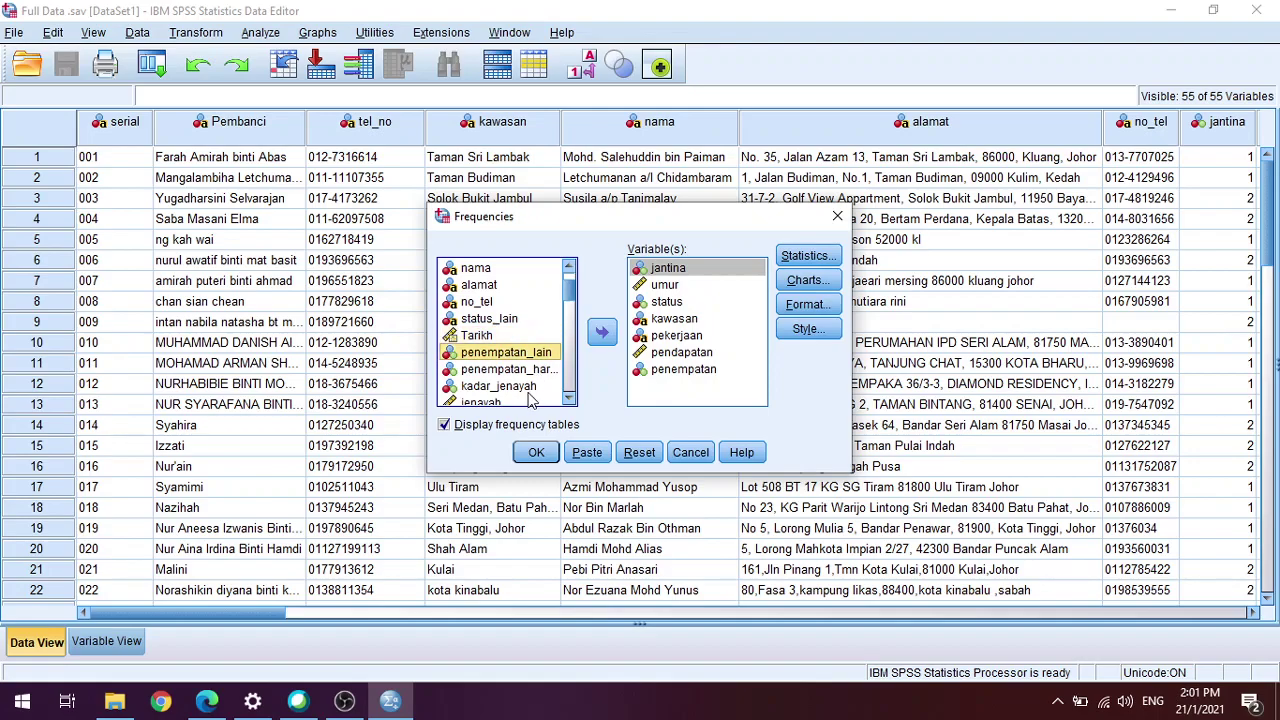
shift+click(531, 396)
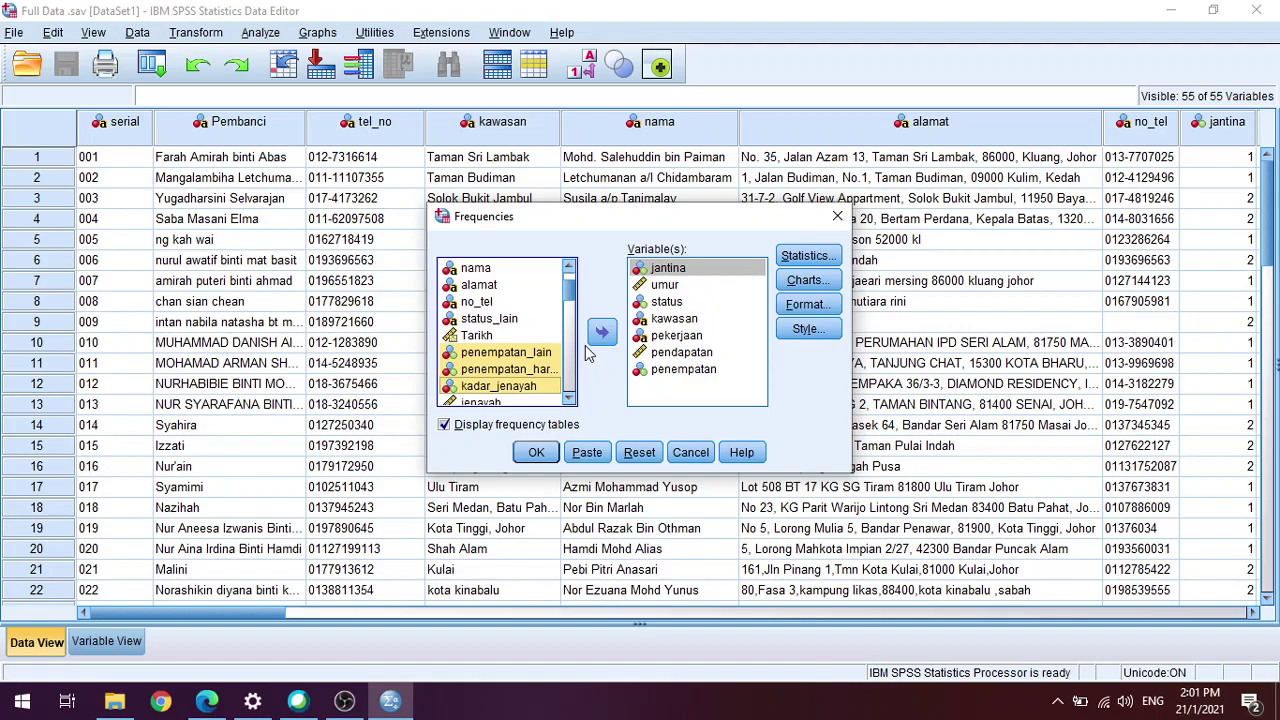
click(601, 333)
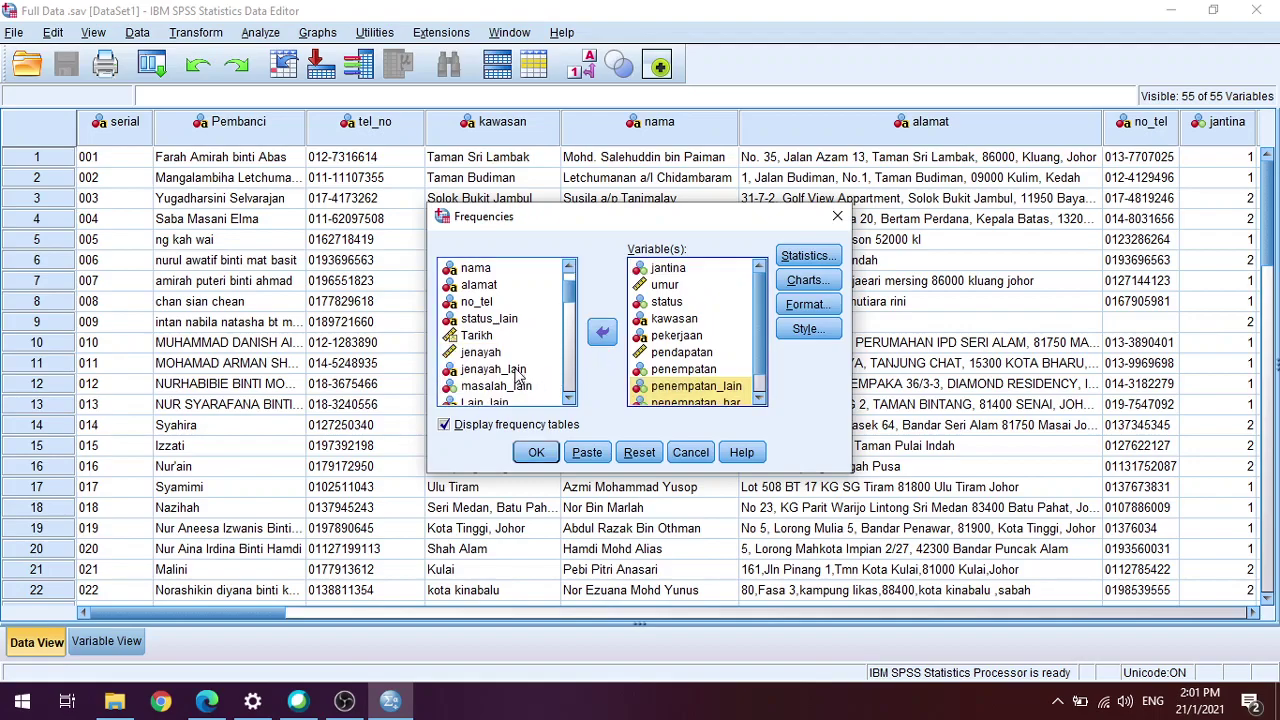
Check the source variables that remain between jenayah and harapan, including gangguan_lain and perkahwinan.
scroll(518, 374, down, 2)
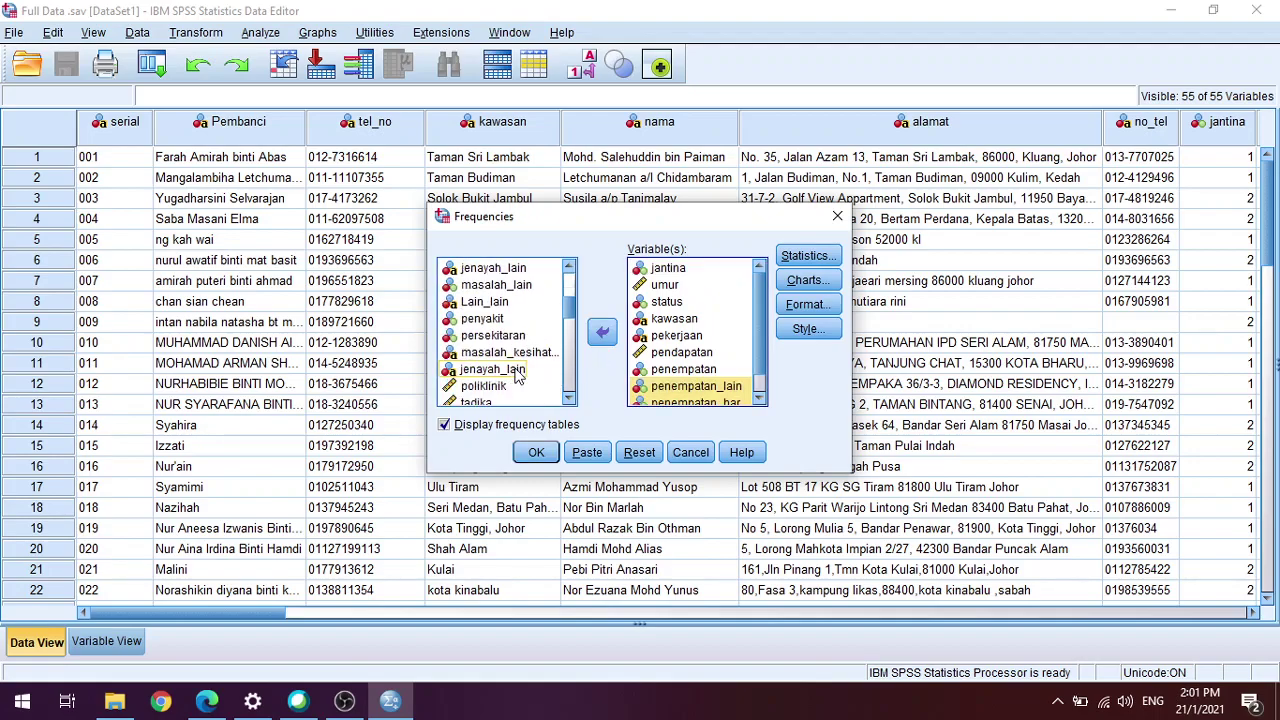
scroll(518, 374, down, 5)
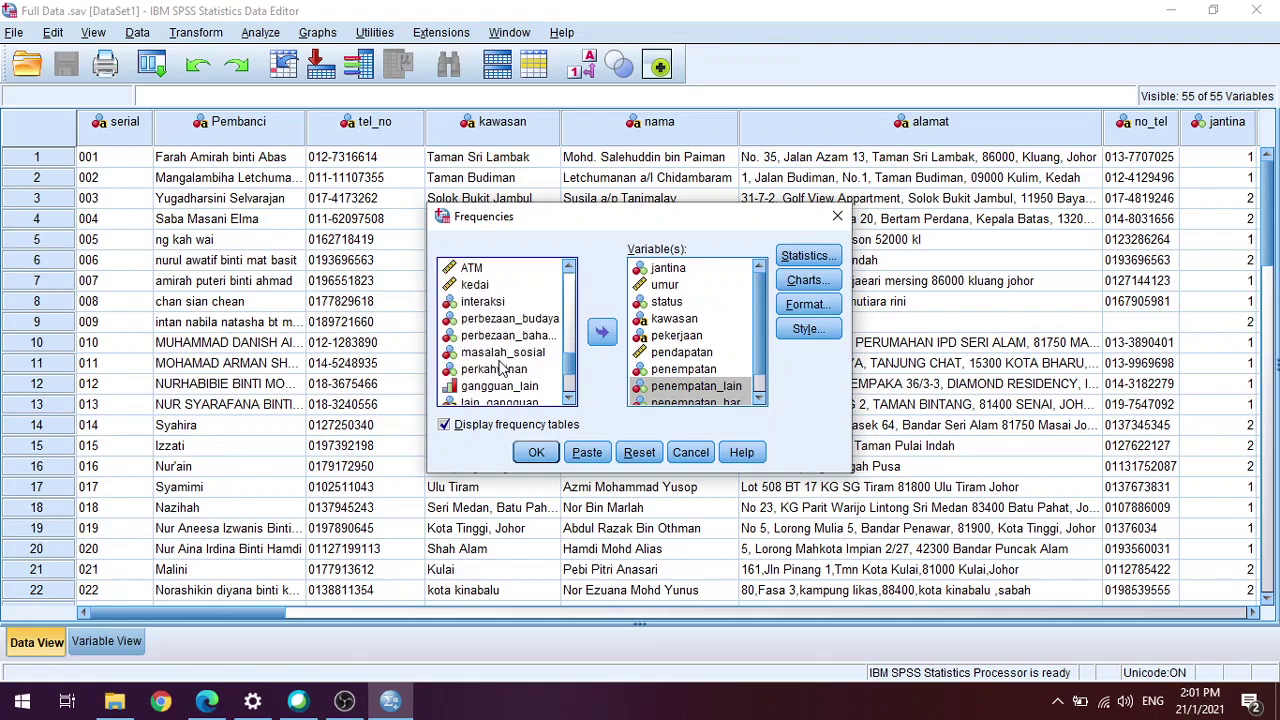
scroll(505, 372, down, 2)
click(506, 398)
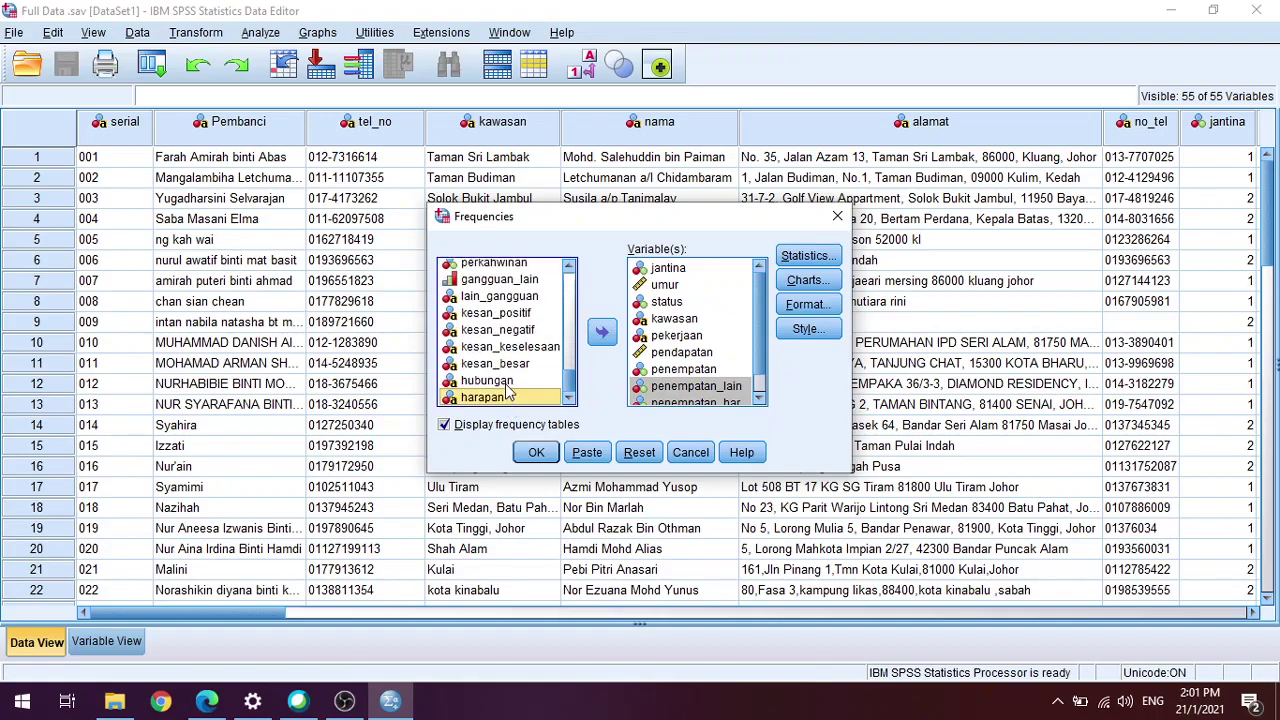
scroll(508, 315, up, 1)
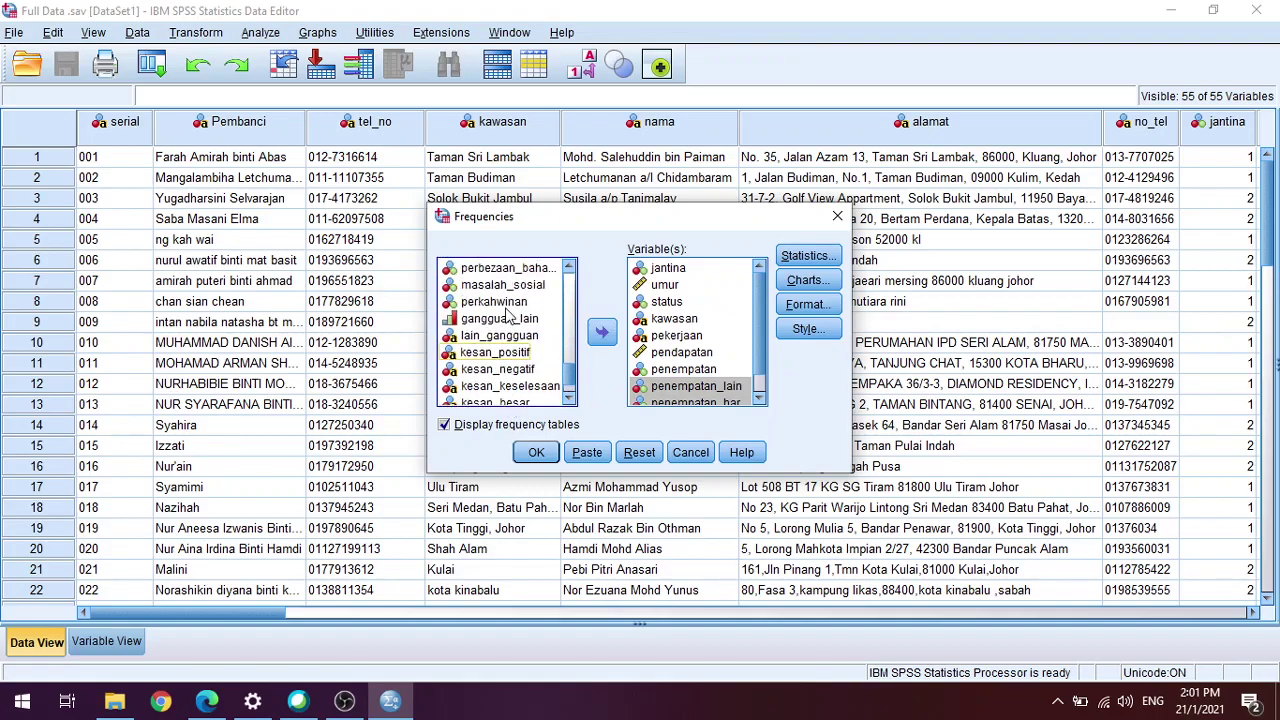
click(522, 324)
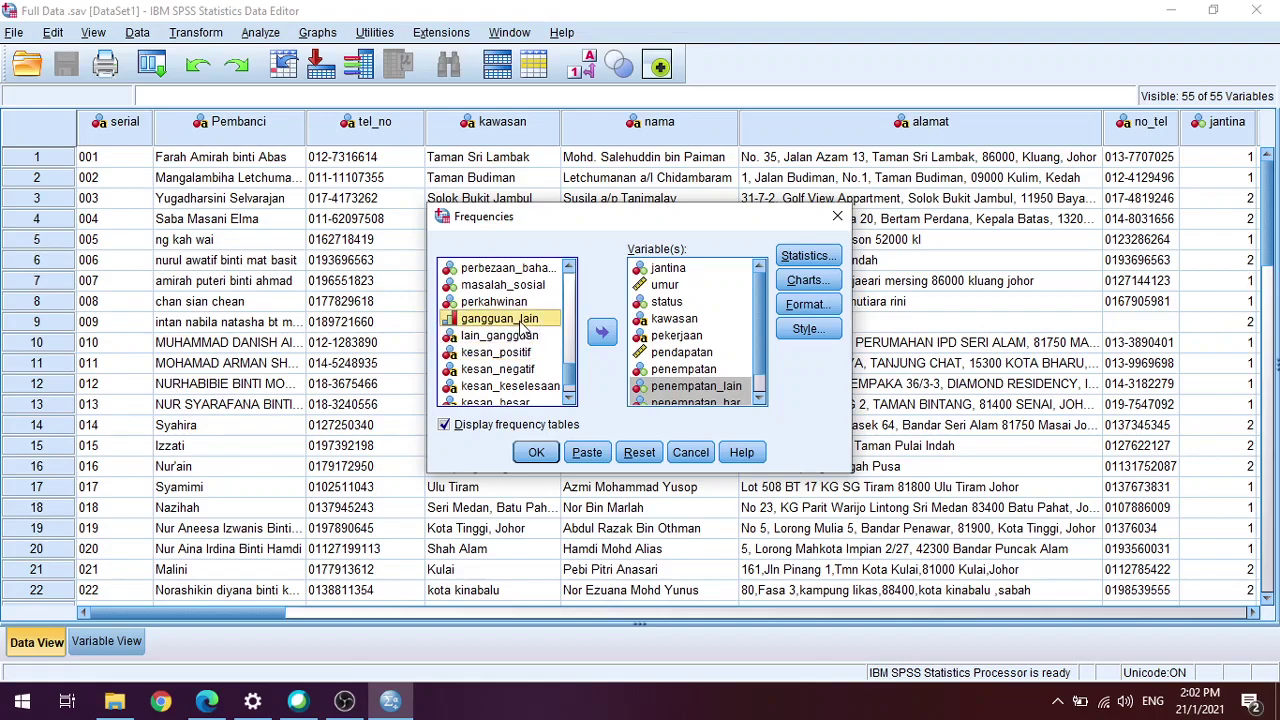
click(530, 302)
Request mean, median, mode, minimum, maximum, kurtosis and skewness as statistics for the Frequencies analysis.
click(816, 258)
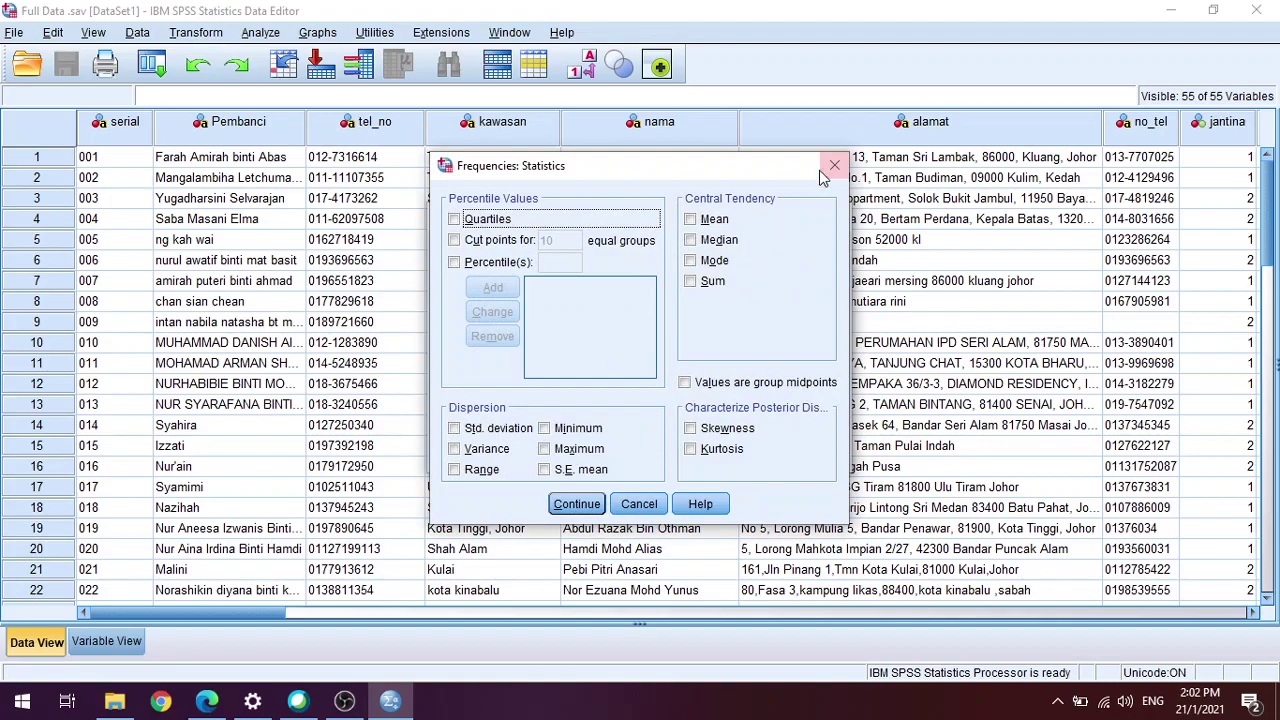
click(716, 224)
click(716, 238)
click(712, 261)
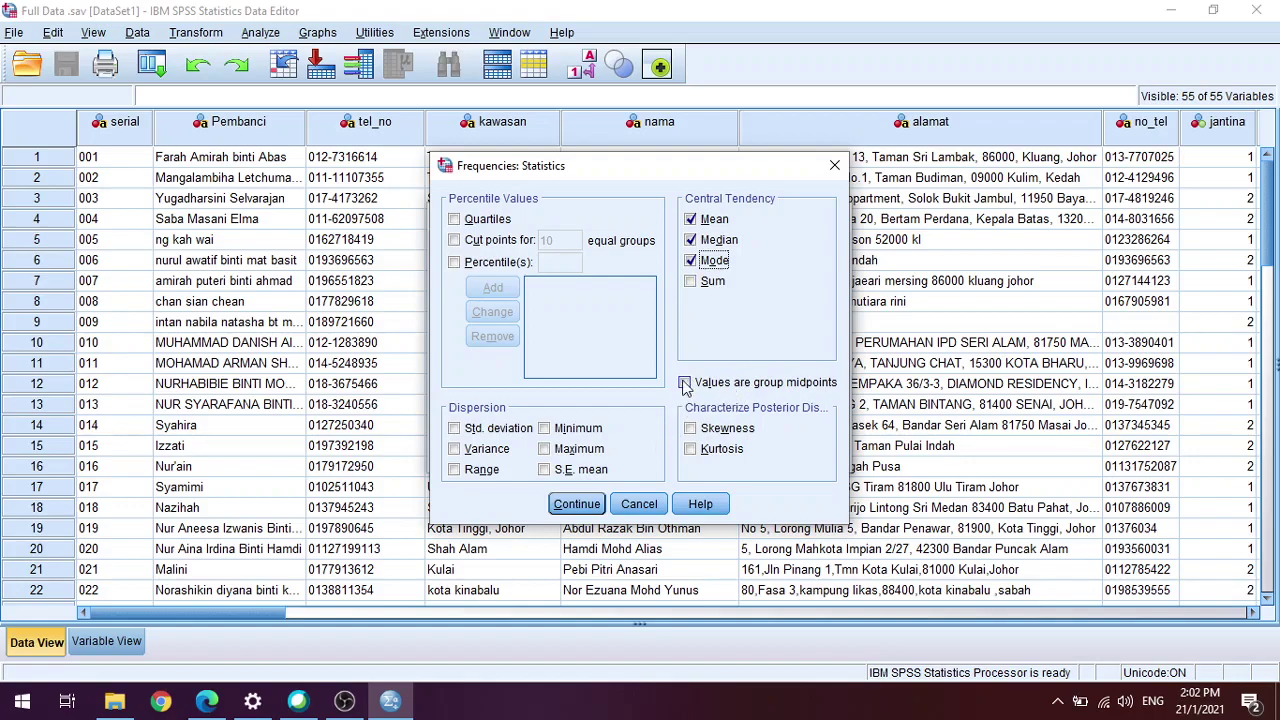
click(544, 429)
click(544, 449)
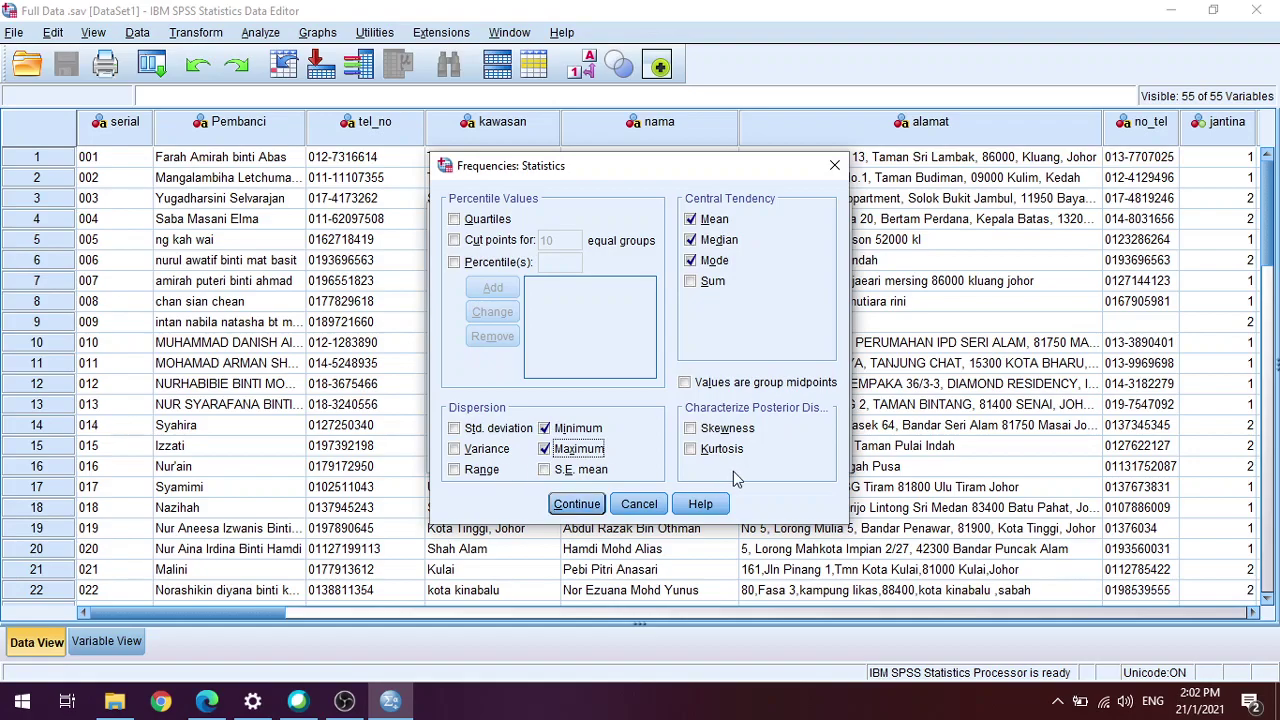
click(694, 450)
click(692, 428)
click(577, 504)
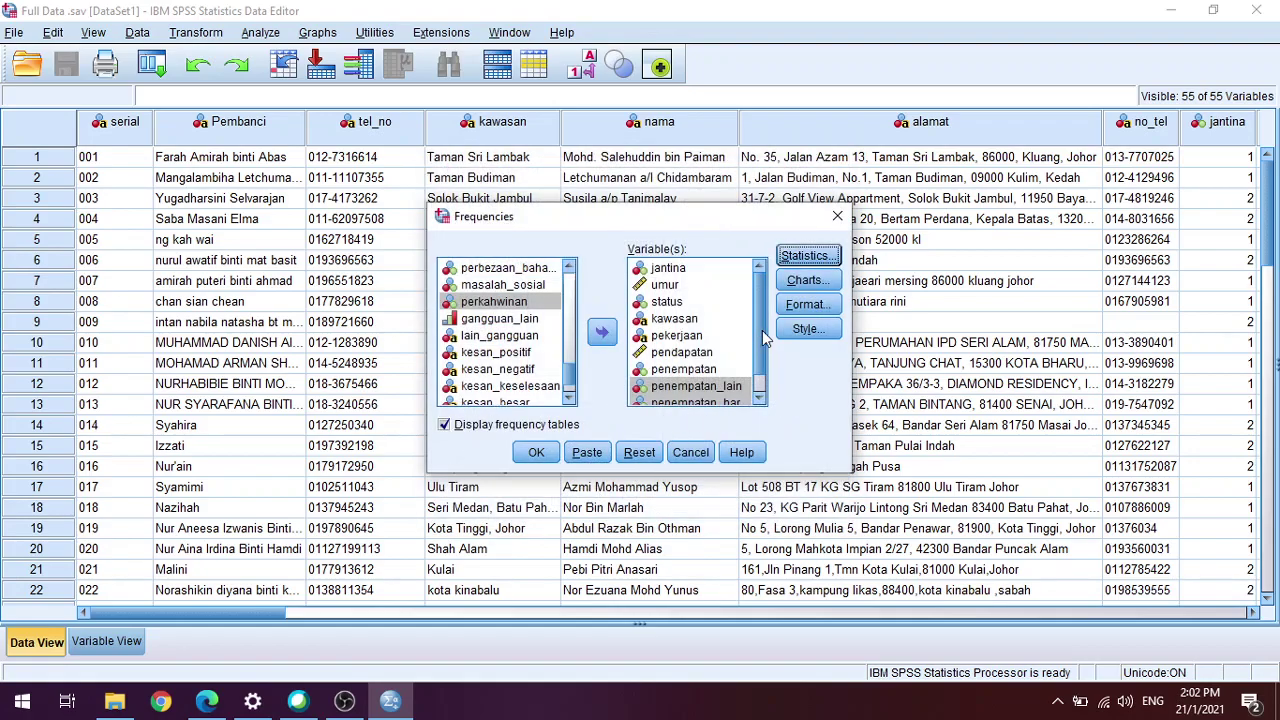
Set the chart type of the Frequencies analysis to bar charts.
click(795, 280)
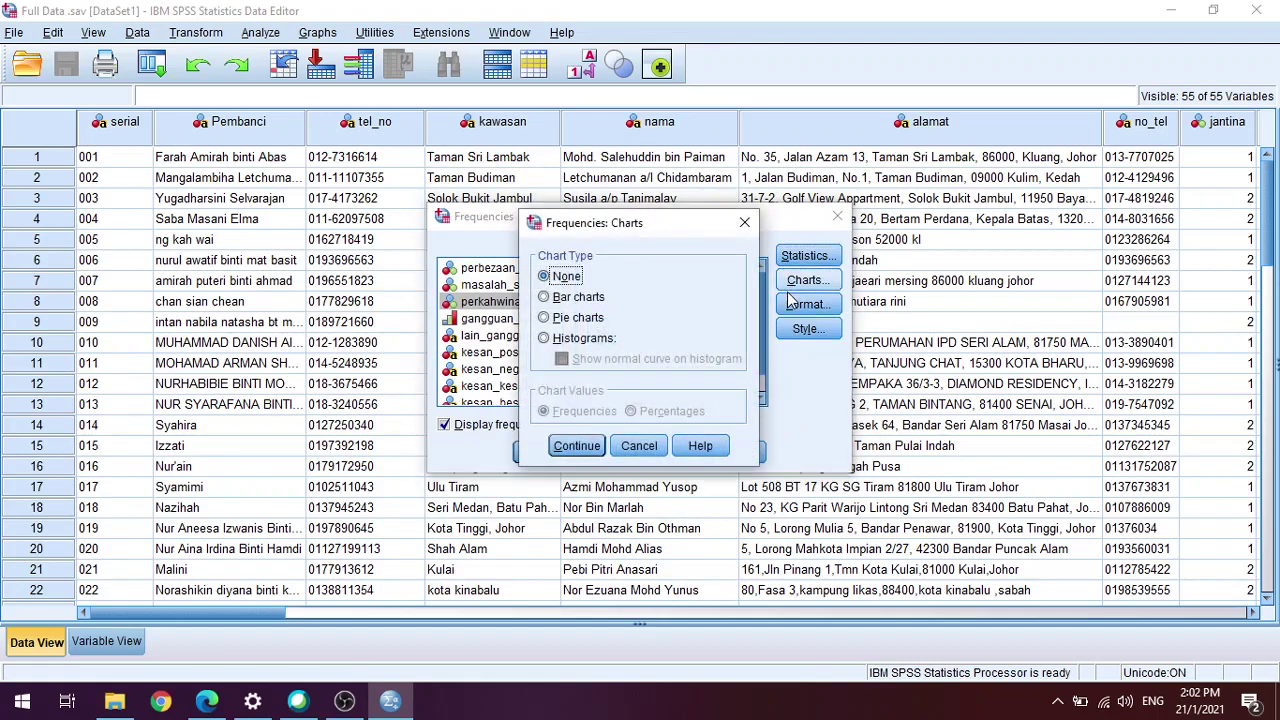
click(566, 298)
click(565, 277)
click(573, 297)
click(576, 450)
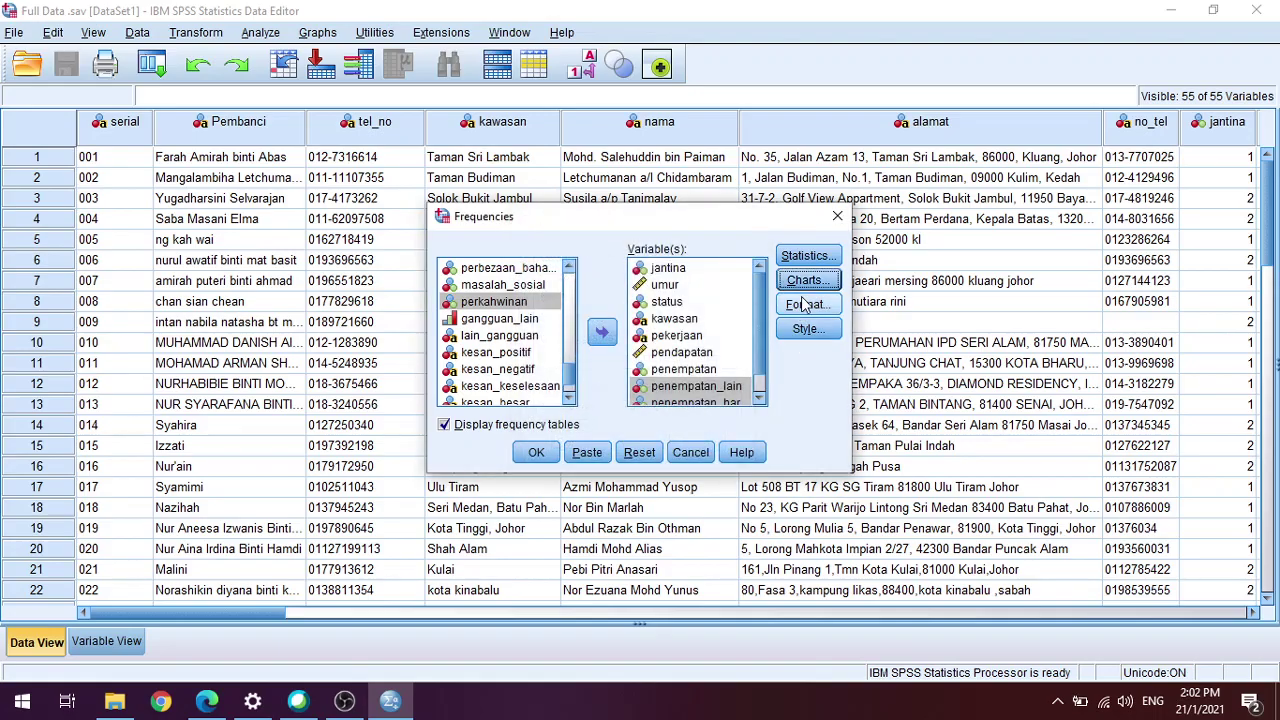
Check the format and style options without changing them, and run the Frequencies analysis.
click(807, 304)
click(597, 425)
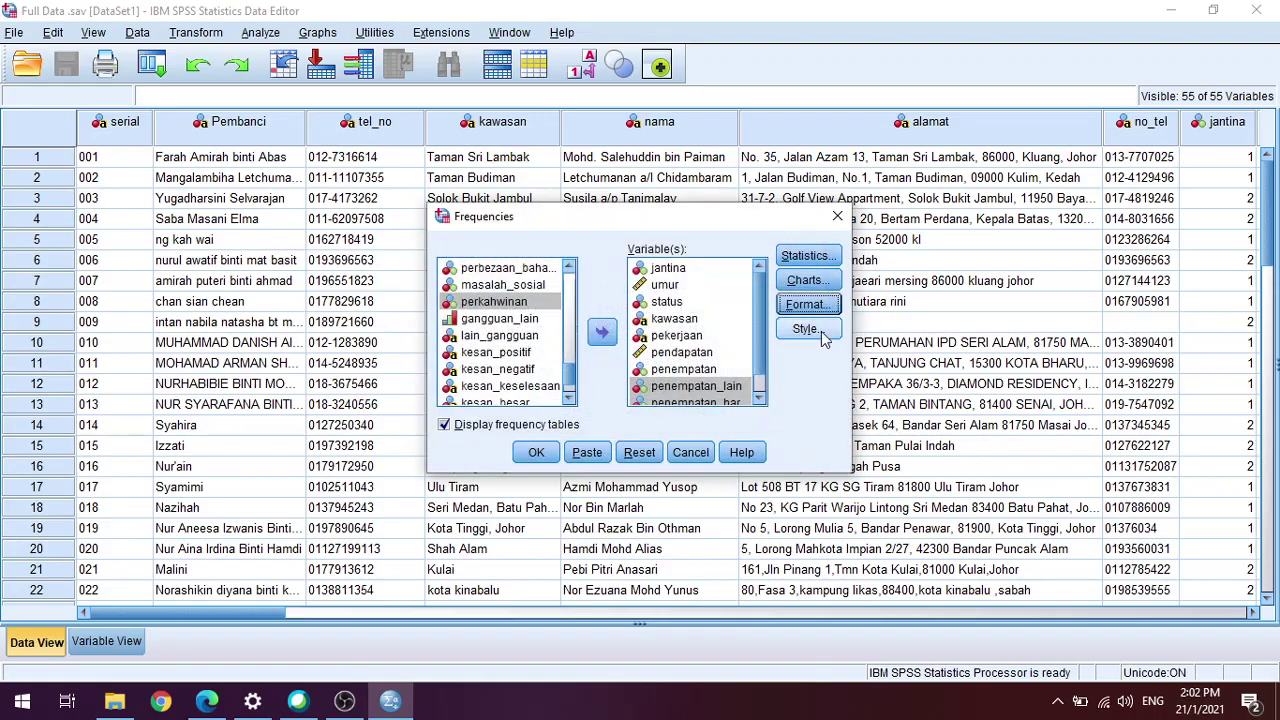
click(821, 331)
click(639, 510)
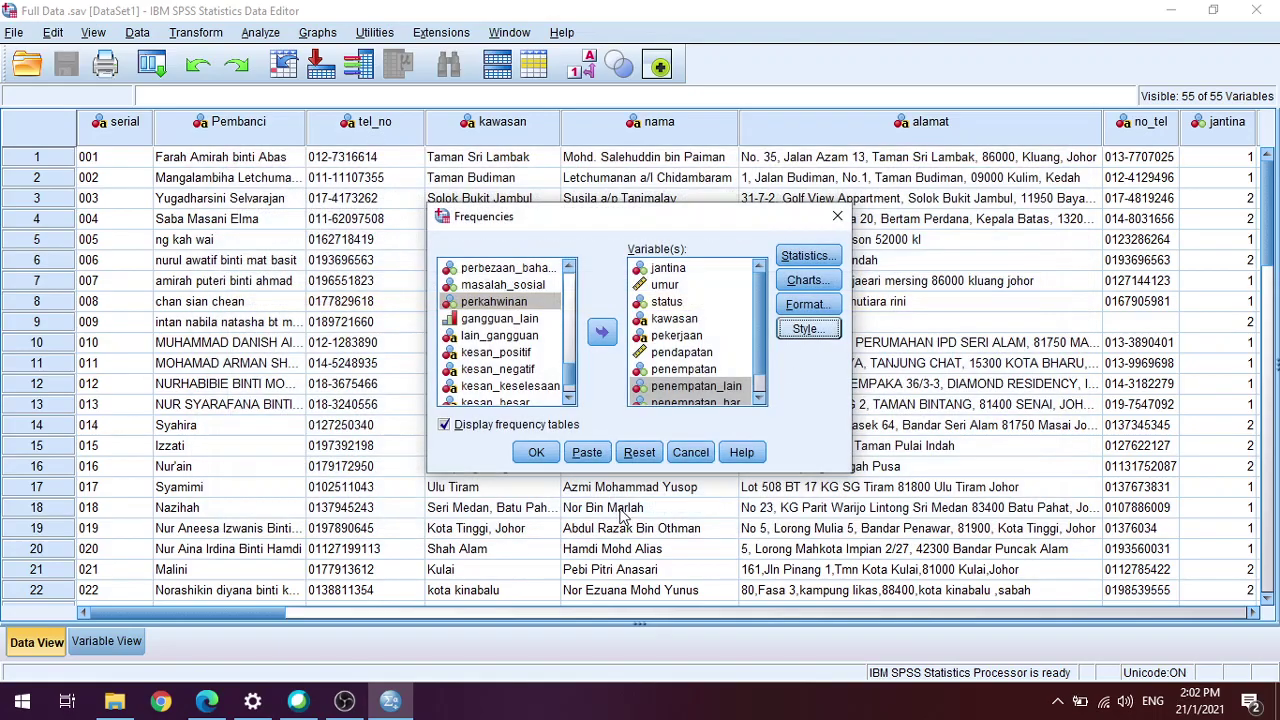
click(537, 453)
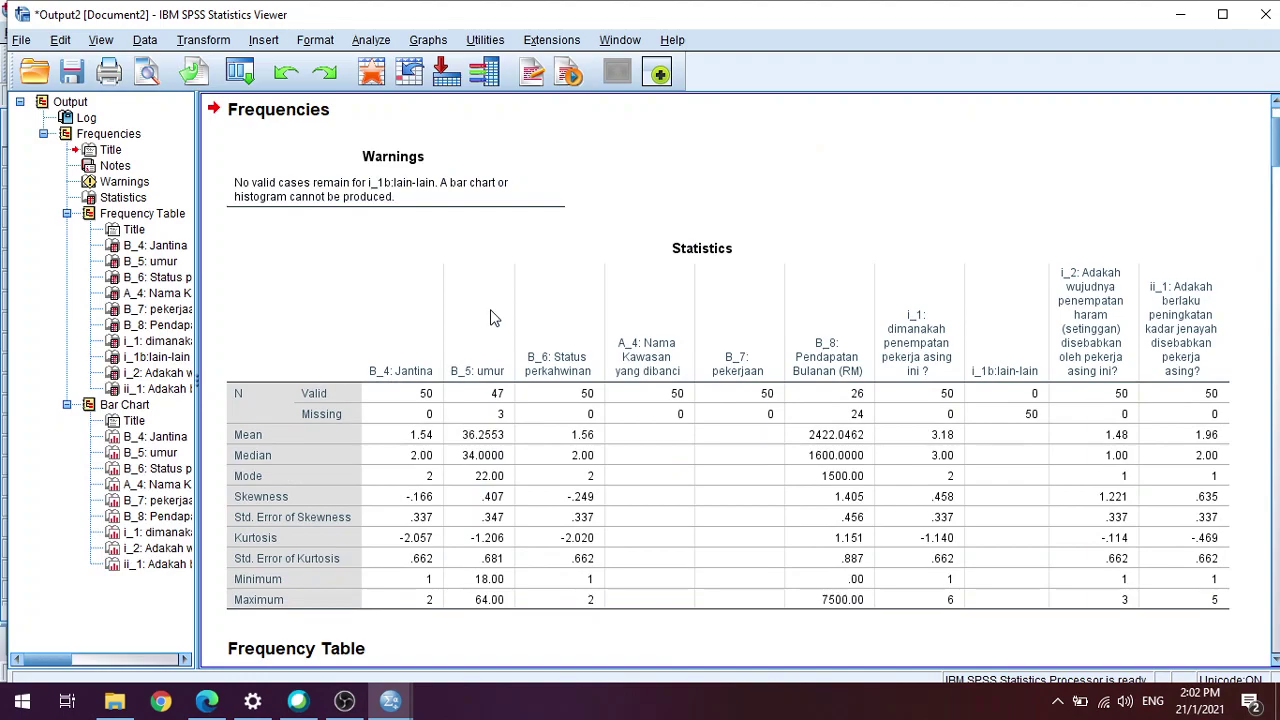
Review the warnings, the Statistics table and the frequency tables for Jantina and umur in the Frequencies output.
scroll(490, 318, up, 2)
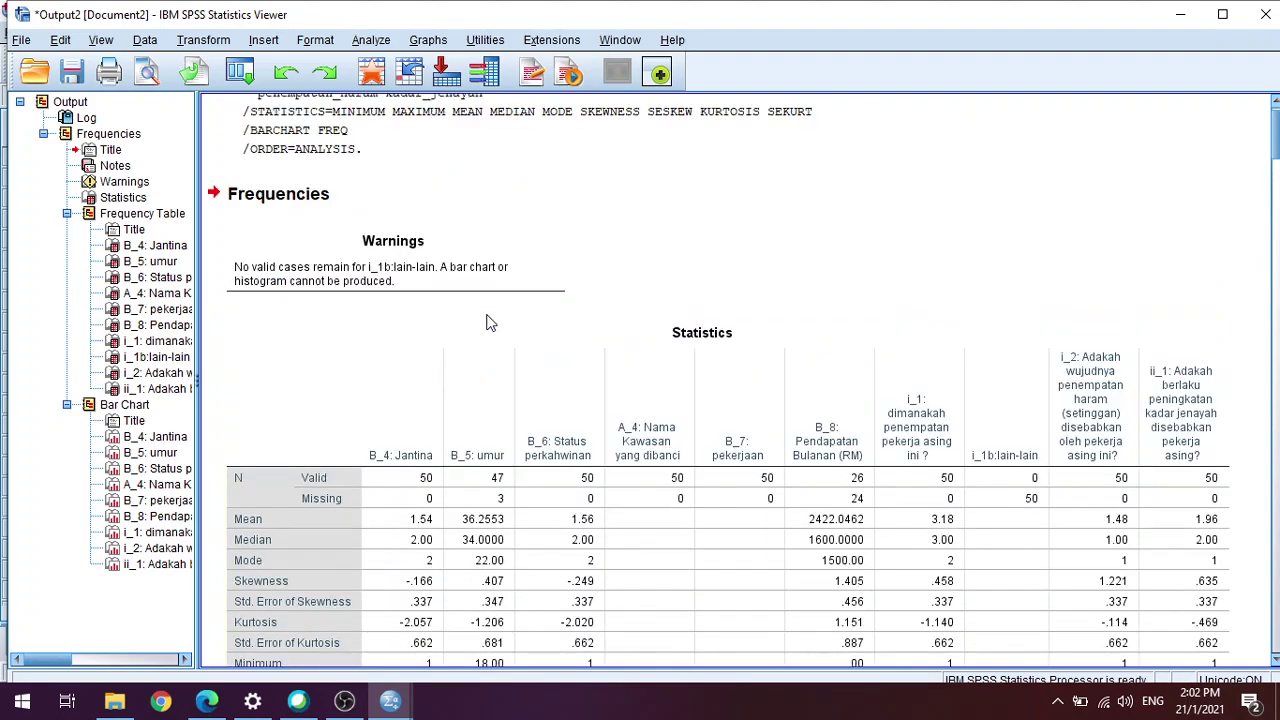
scroll(500, 314, down, 5)
scroll(540, 290, down, 5)
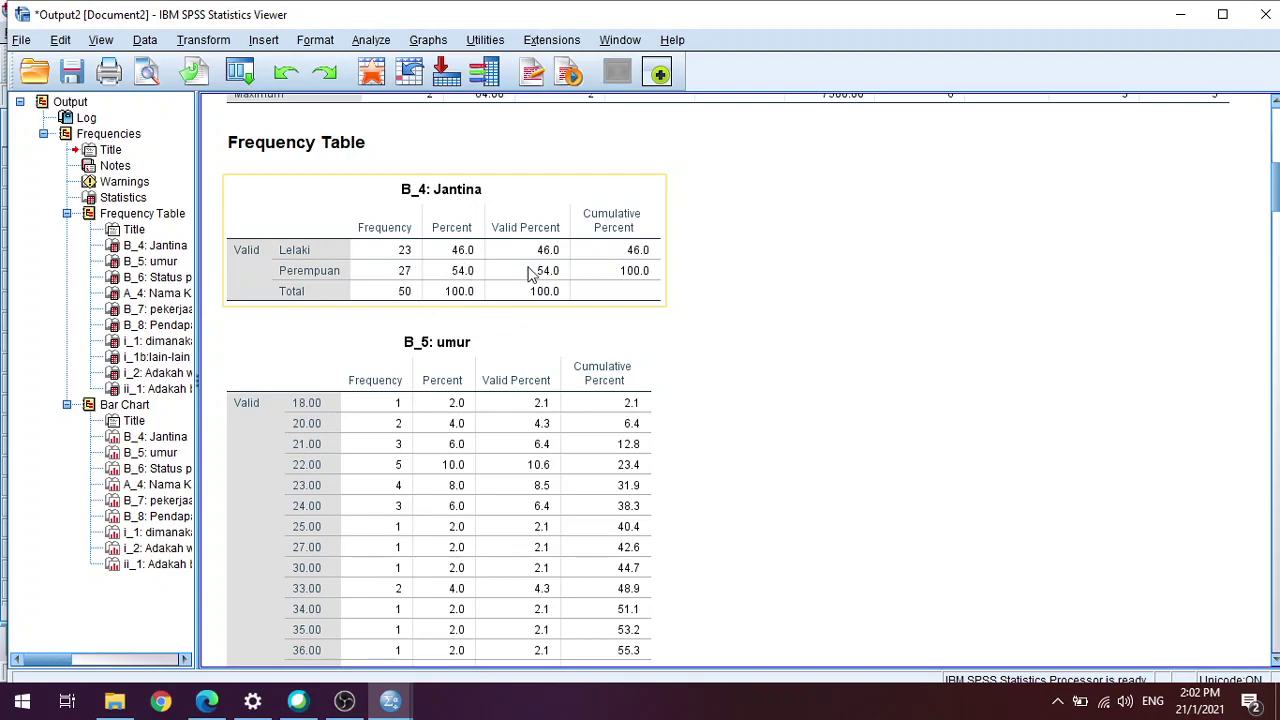
scroll(751, 355, down, 3)
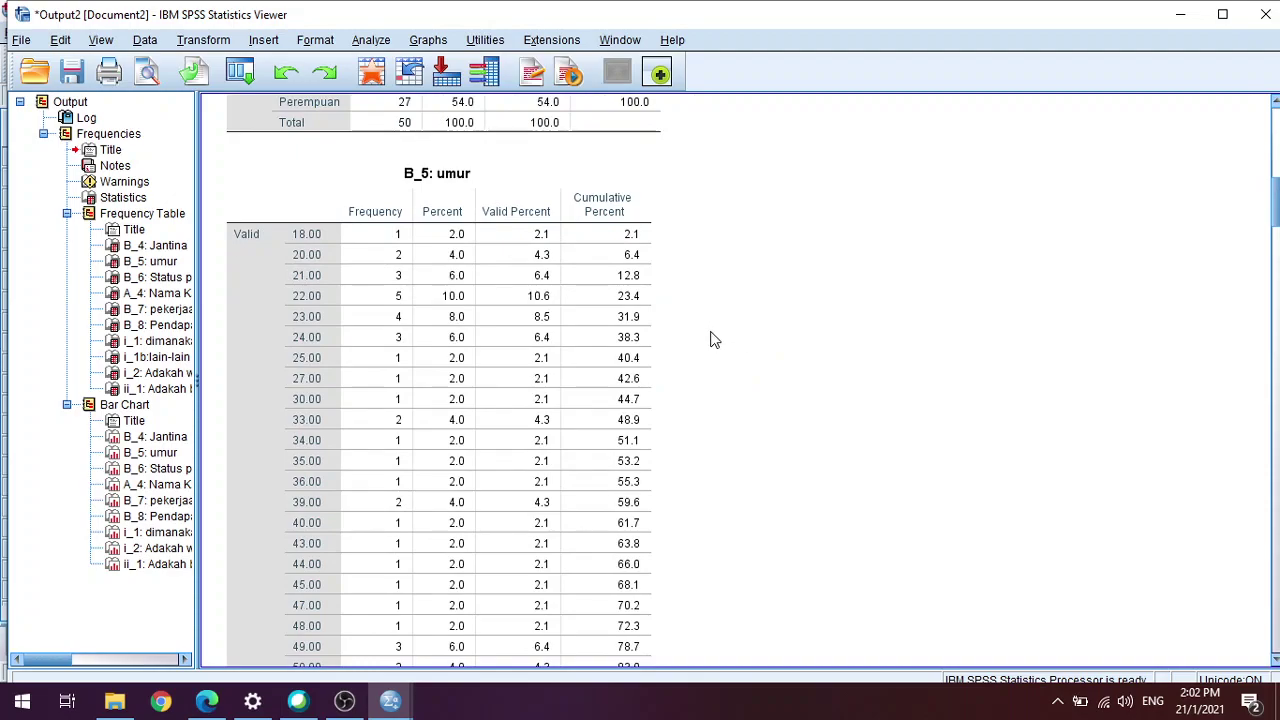
scroll(707, 362, down, 6)
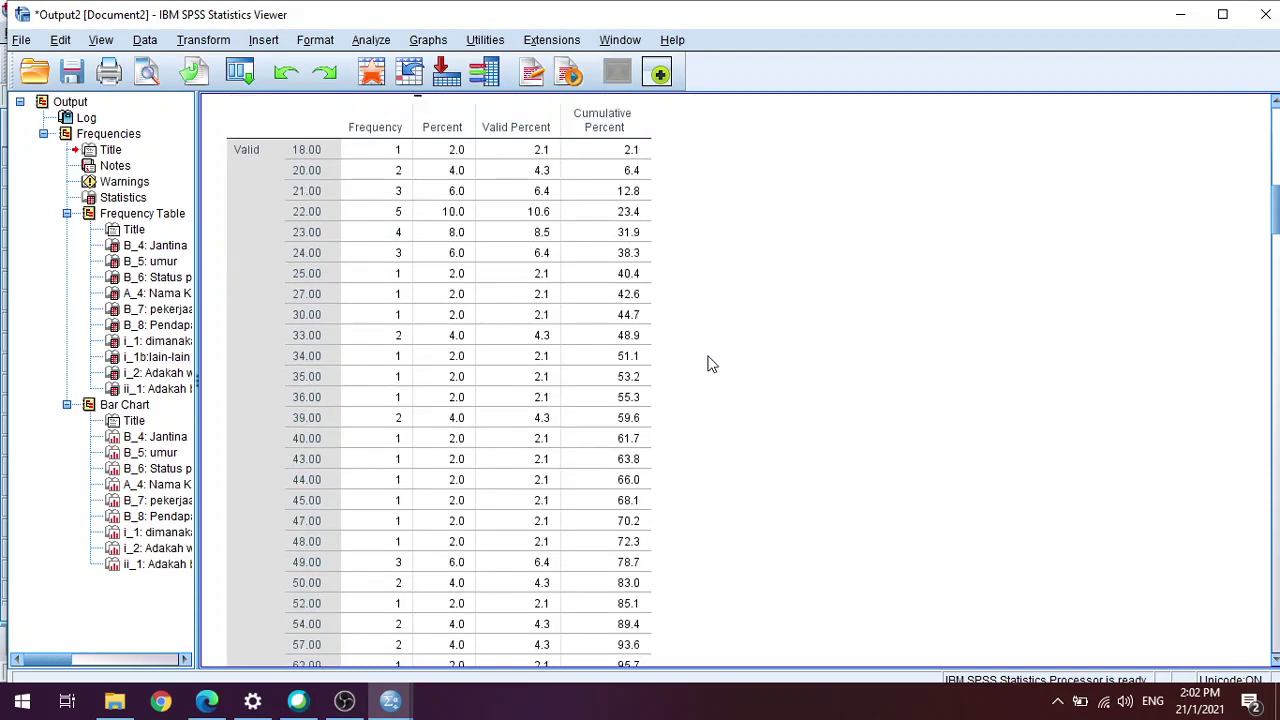
scroll(703, 358, down, 12)
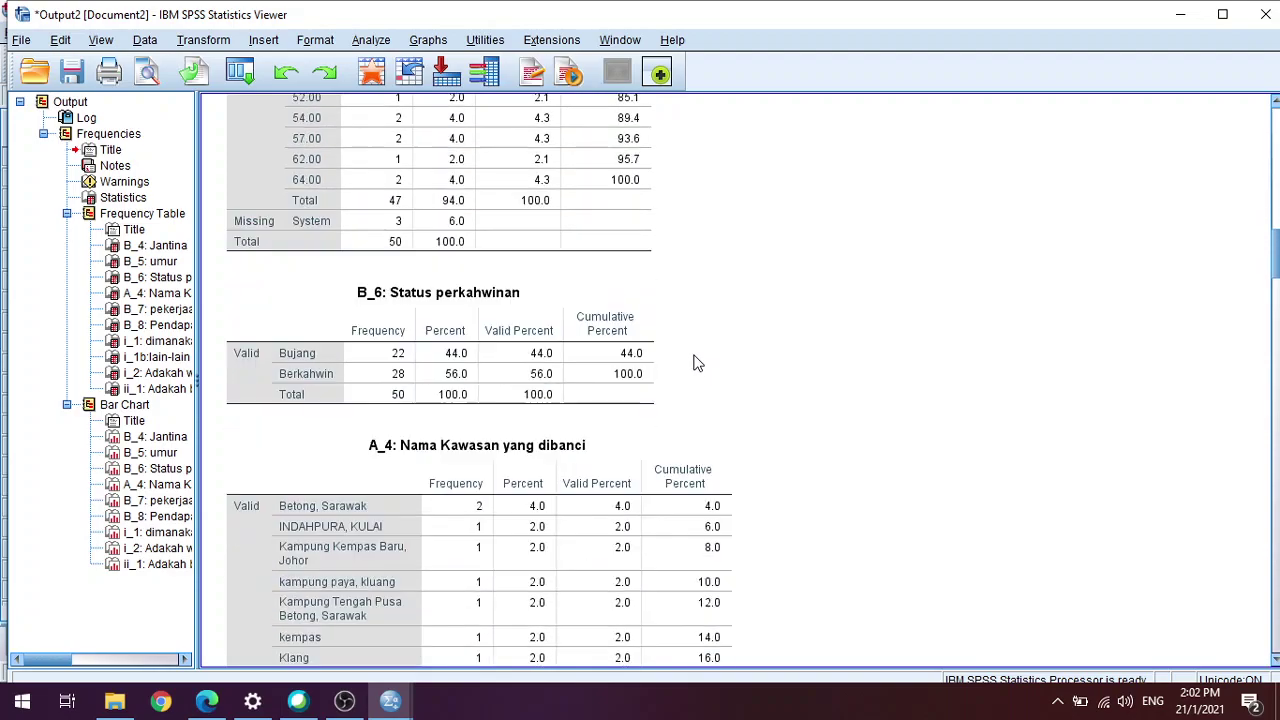
Review the remaining frequency tables, from Status perkahwinan to the ii_1 question on crime rates.
scroll(710, 367, down, 2)
scroll(737, 371, up, 6)
scroll(742, 377, down, 15)
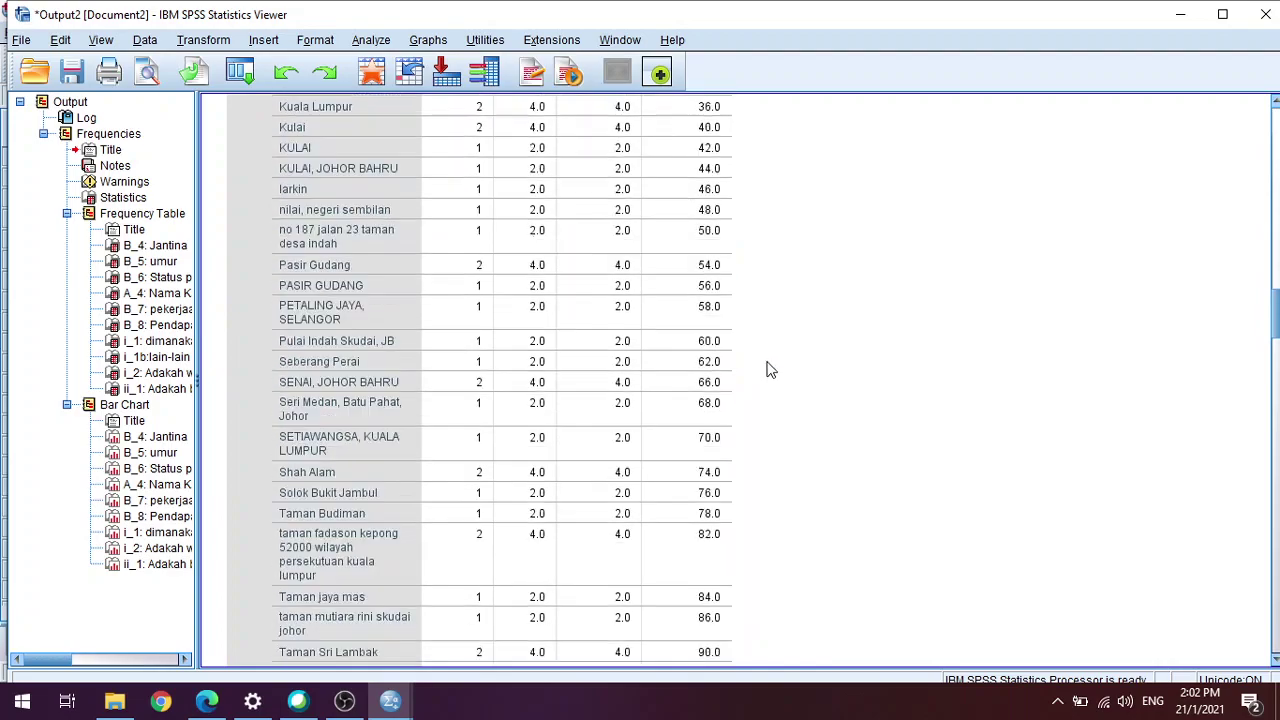
scroll(792, 384, down, 20)
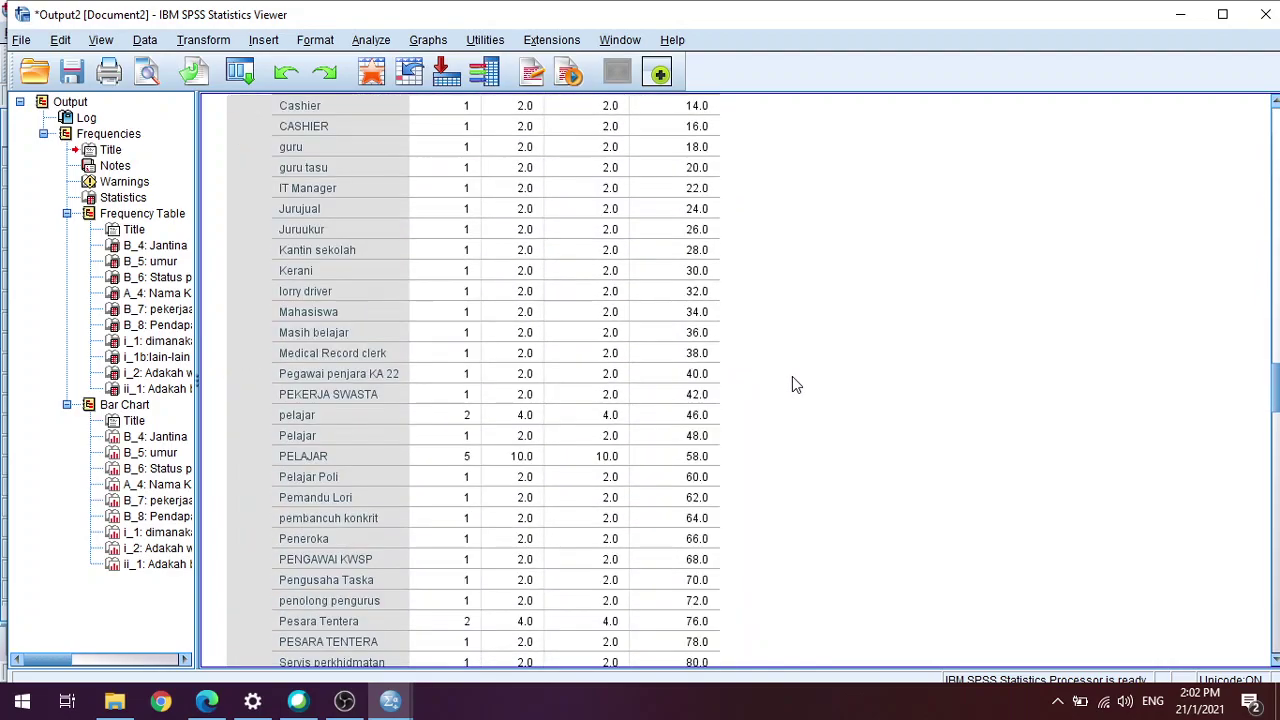
scroll(797, 384, down, 15)
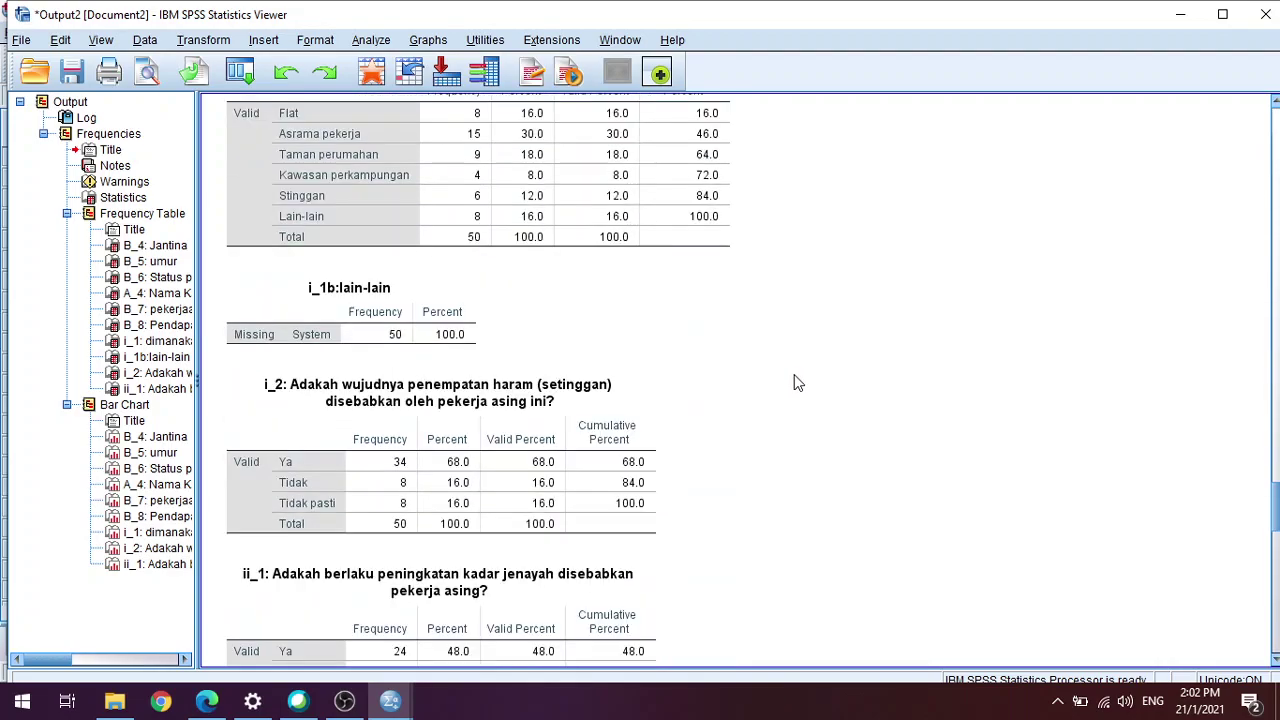
scroll(797, 376, down, 7)
scroll(789, 372, down, 20)
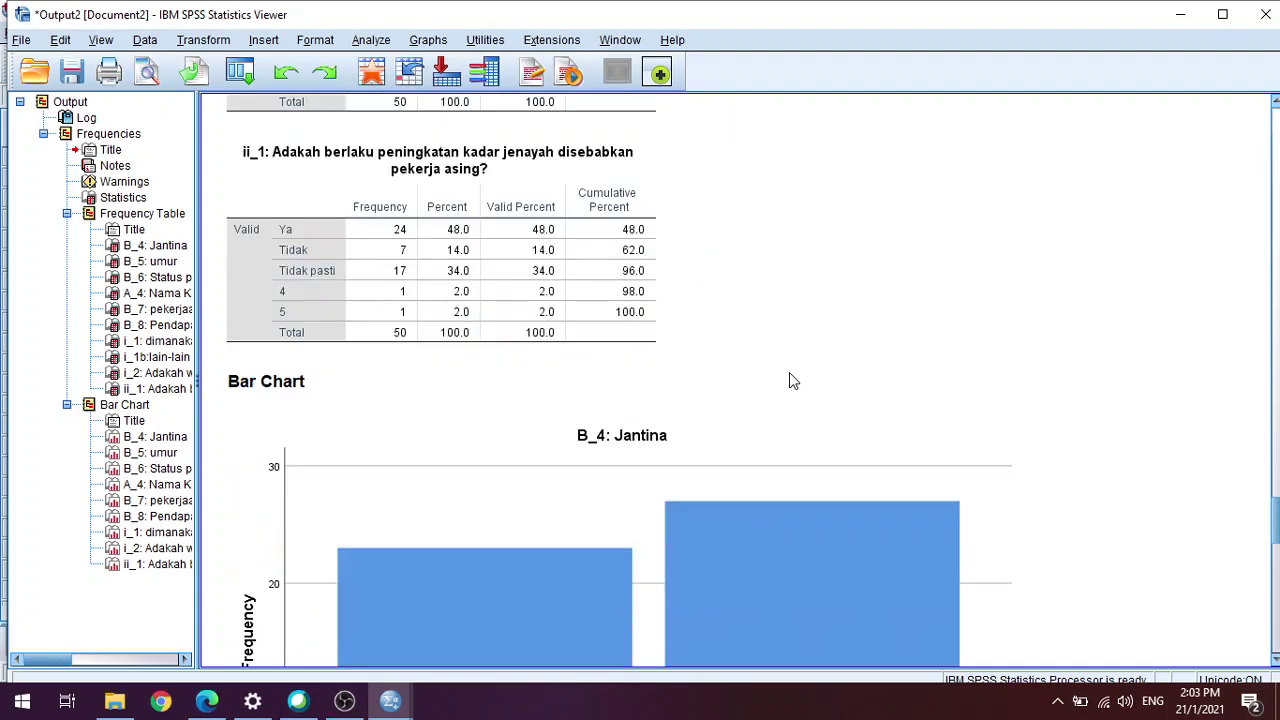
Examine the bar charts for Jantina, umur, Status perkahwinan, Nama Kawasan, pekerjaan and Pendapatan Bulanan.
scroll(789, 373, down, 10)
scroll(789, 374, up, 10)
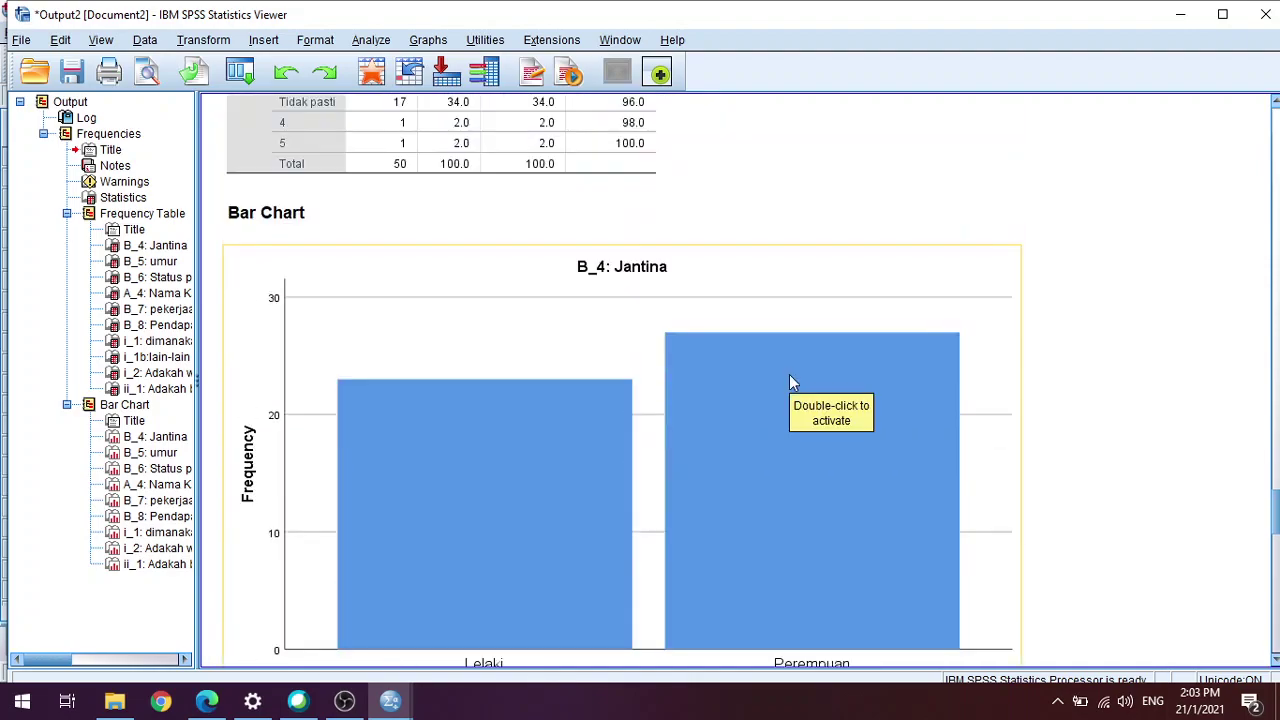
scroll(788, 380, down, 5)
scroll(788, 383, down, 15)
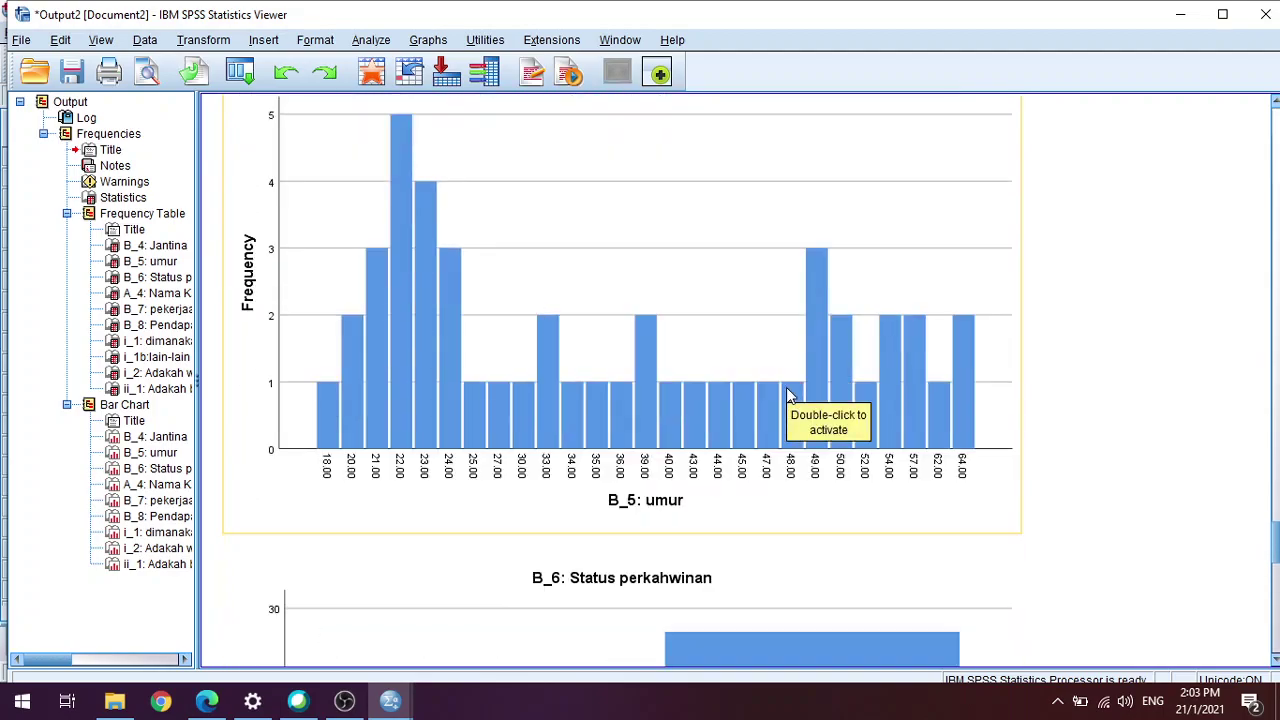
scroll(788, 398, down, 10)
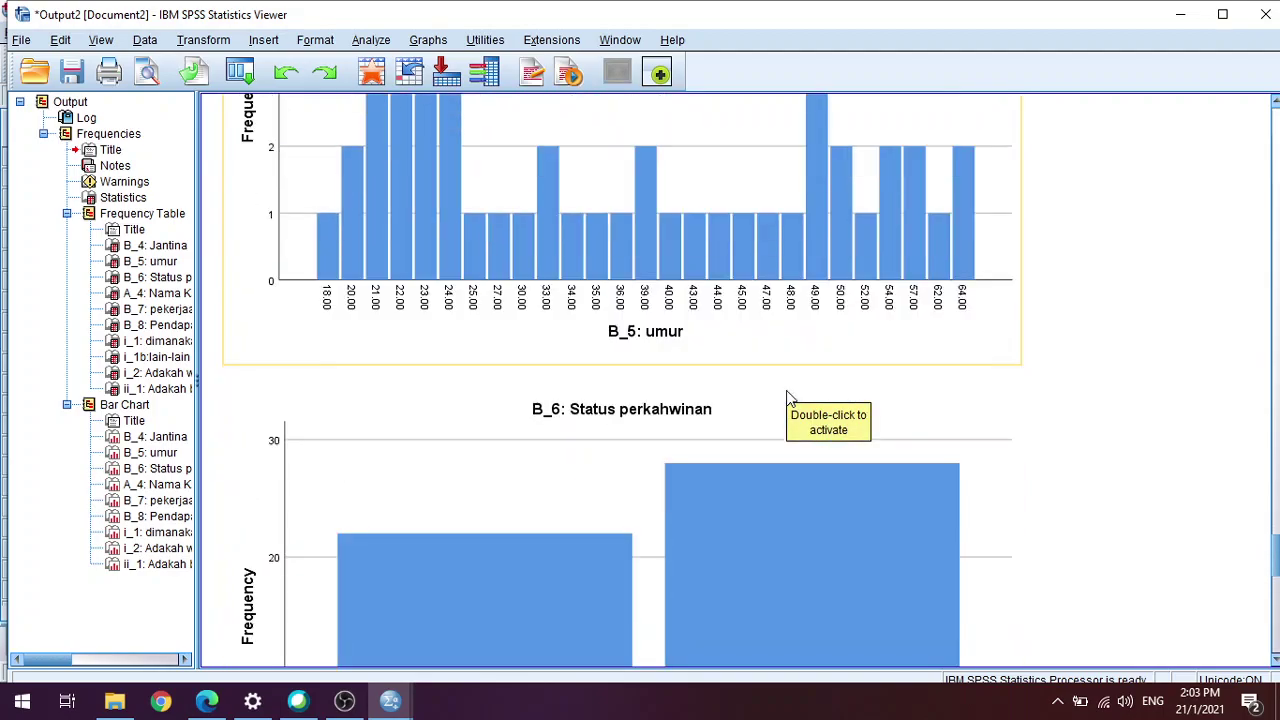
scroll(788, 402, down, 5)
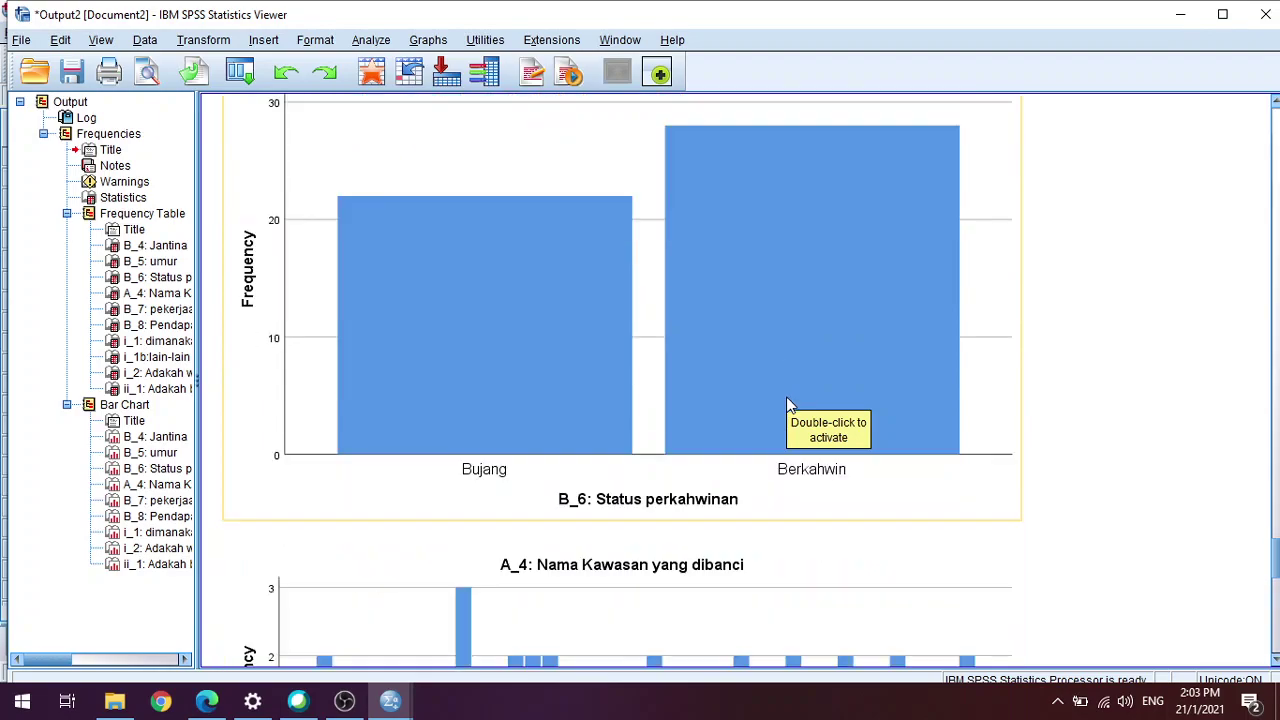
scroll(800, 408, down, 12)
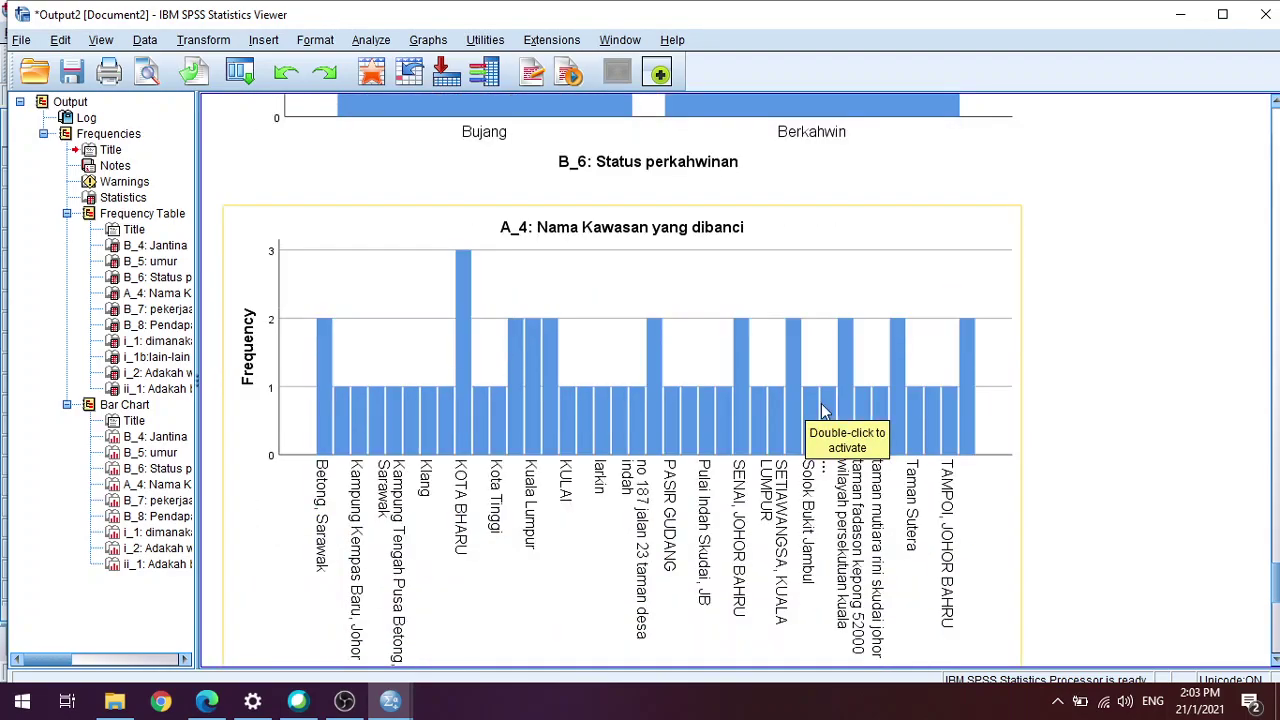
scroll(822, 410, down, 2)
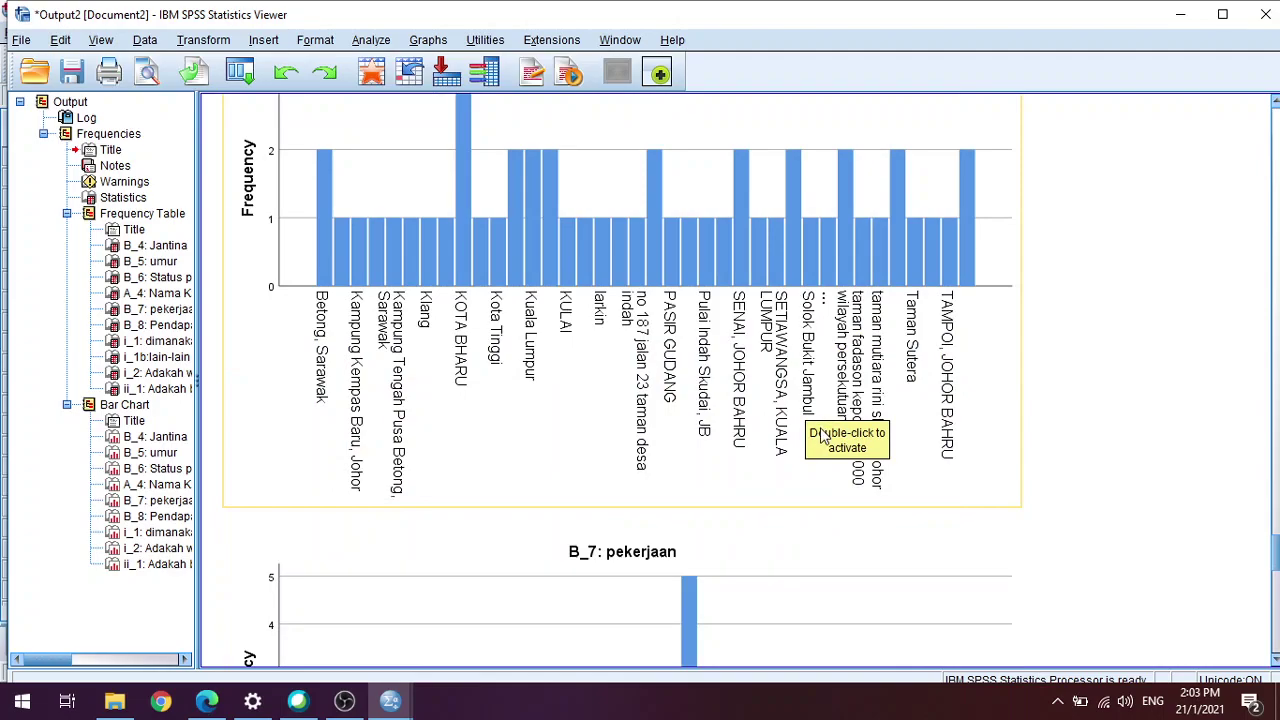
scroll(822, 432, down, 12)
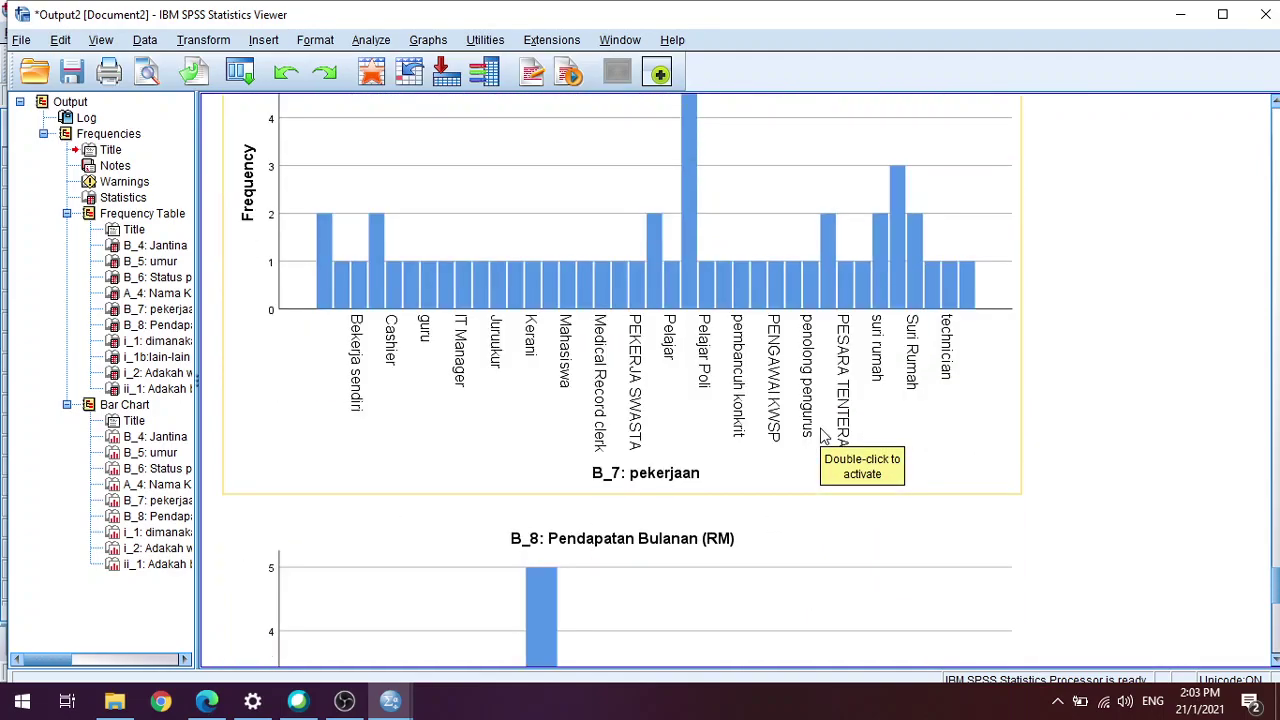
scroll(822, 436, up, 4)
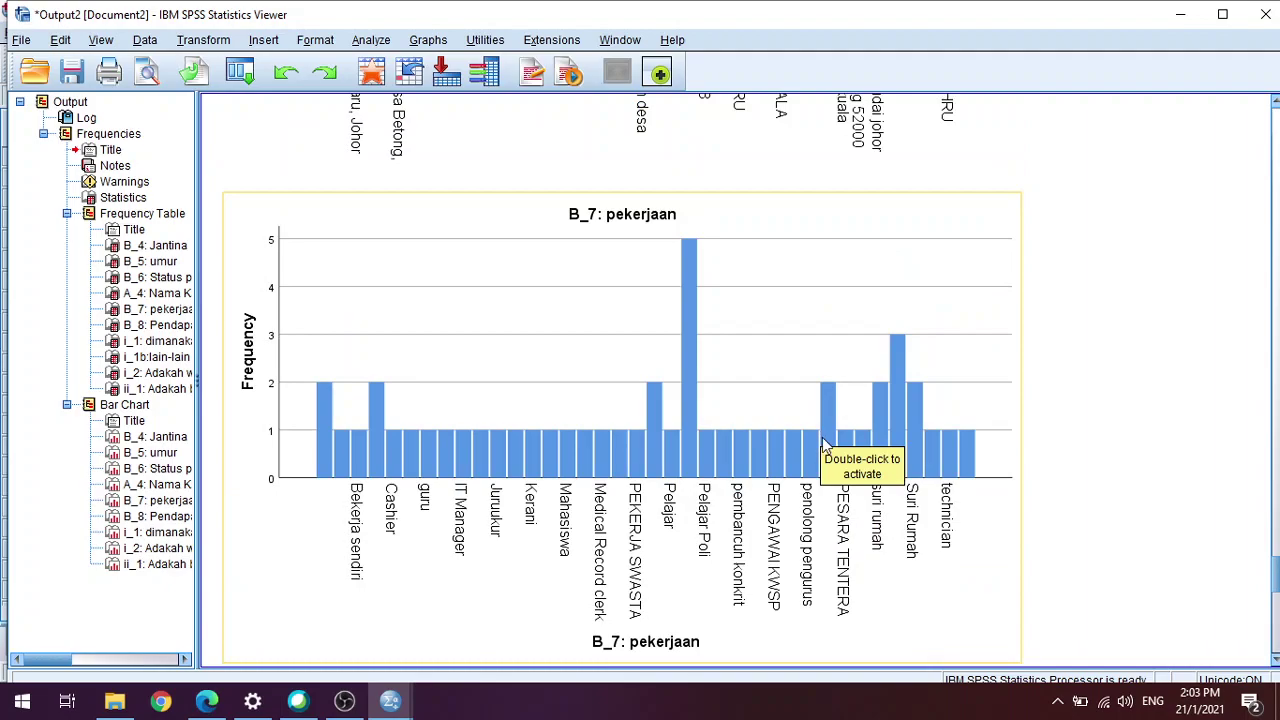
scroll(822, 446, down, 15)
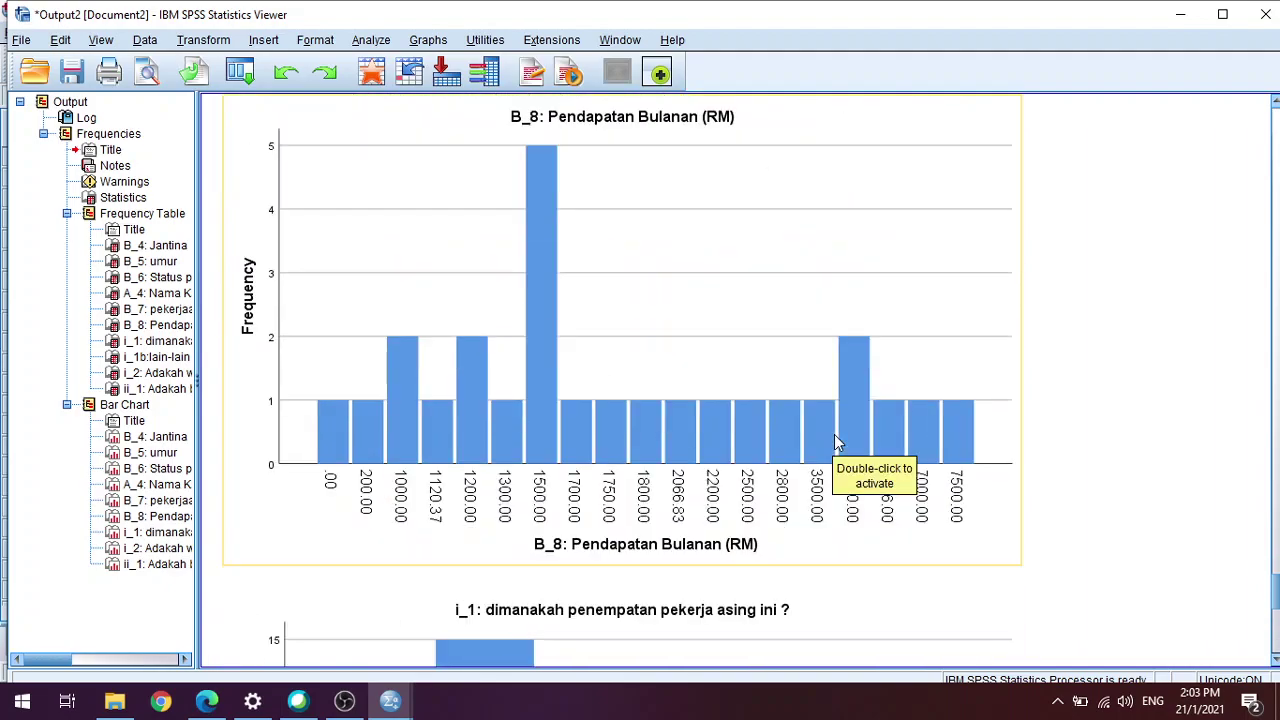
Examine the bar charts for the i_1, i_2 and ii_1 questions on foreign workers at the end of the output.
scroll(838, 443, down, 4)
scroll(838, 443, down, 8)
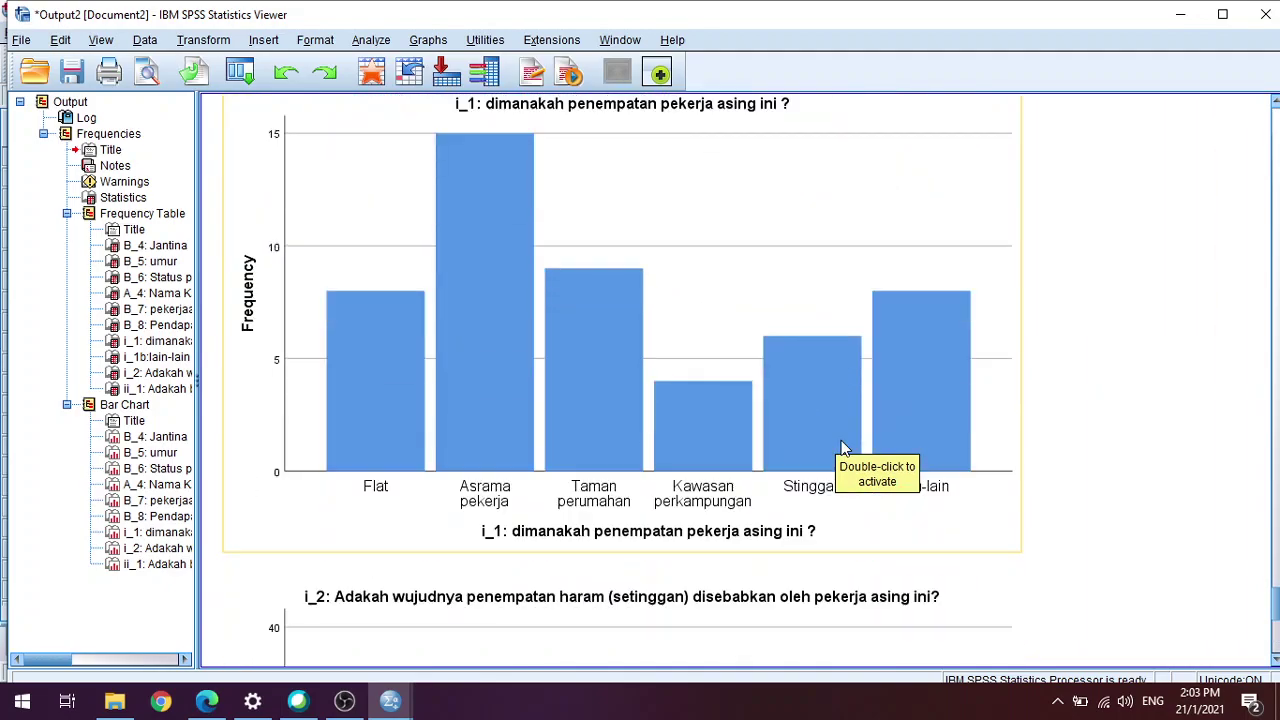
scroll(849, 453, down, 2)
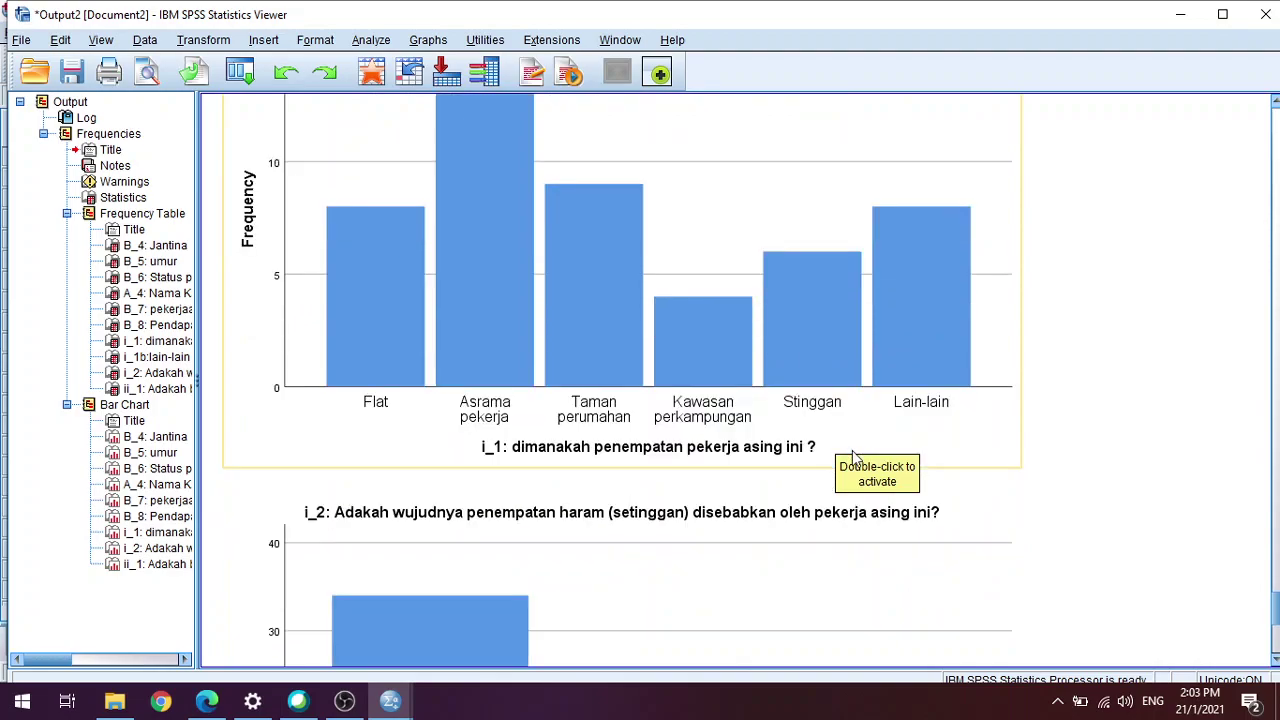
scroll(853, 455, down, 2)
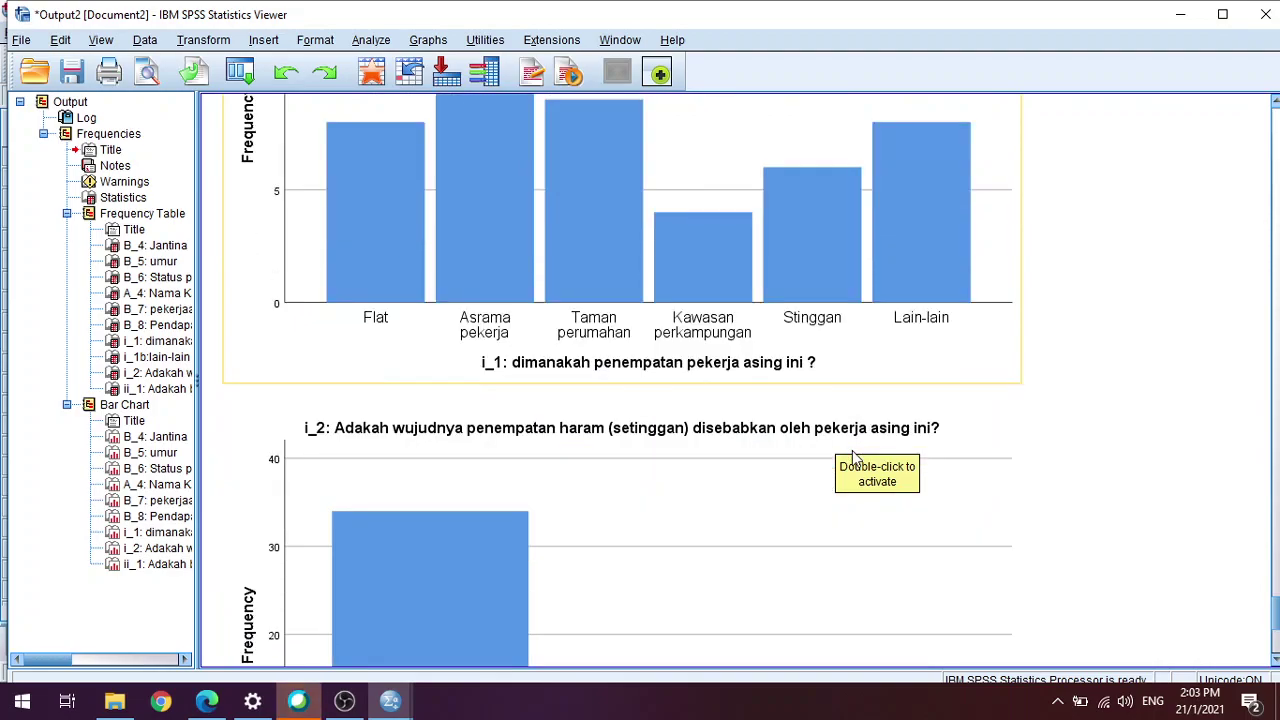
scroll(857, 464, down, 4)
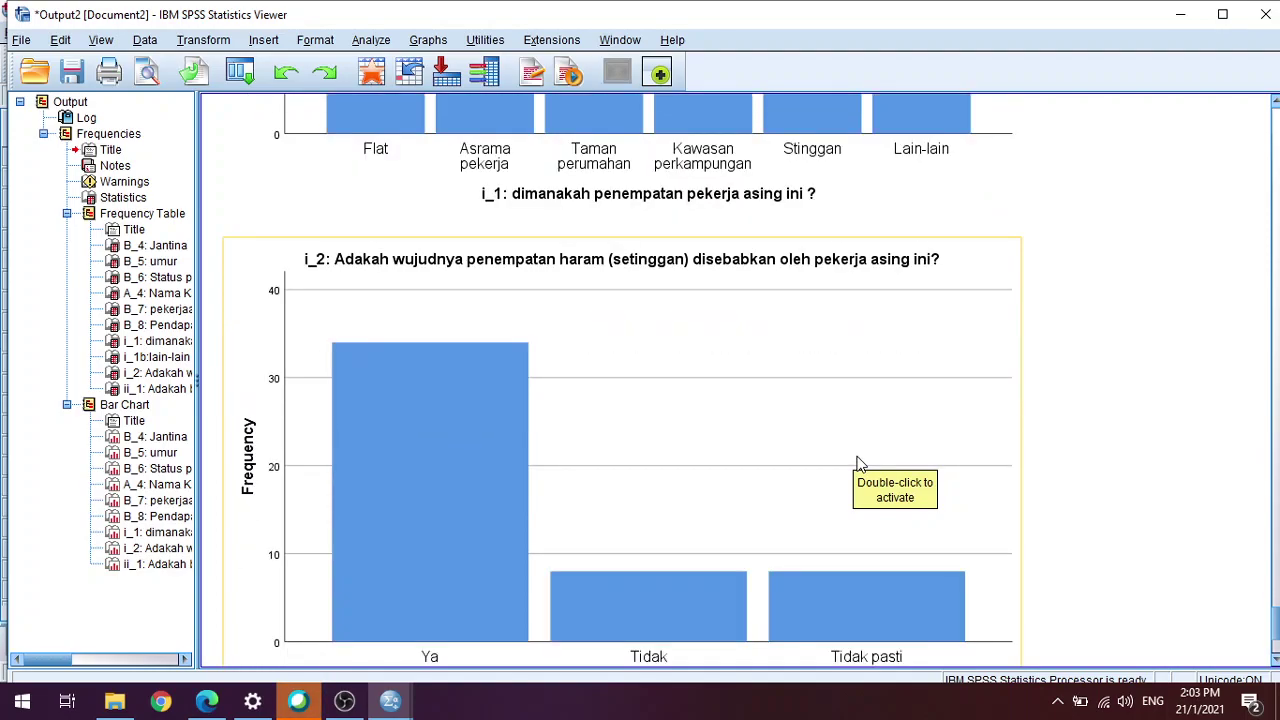
scroll(857, 464, down, 2)
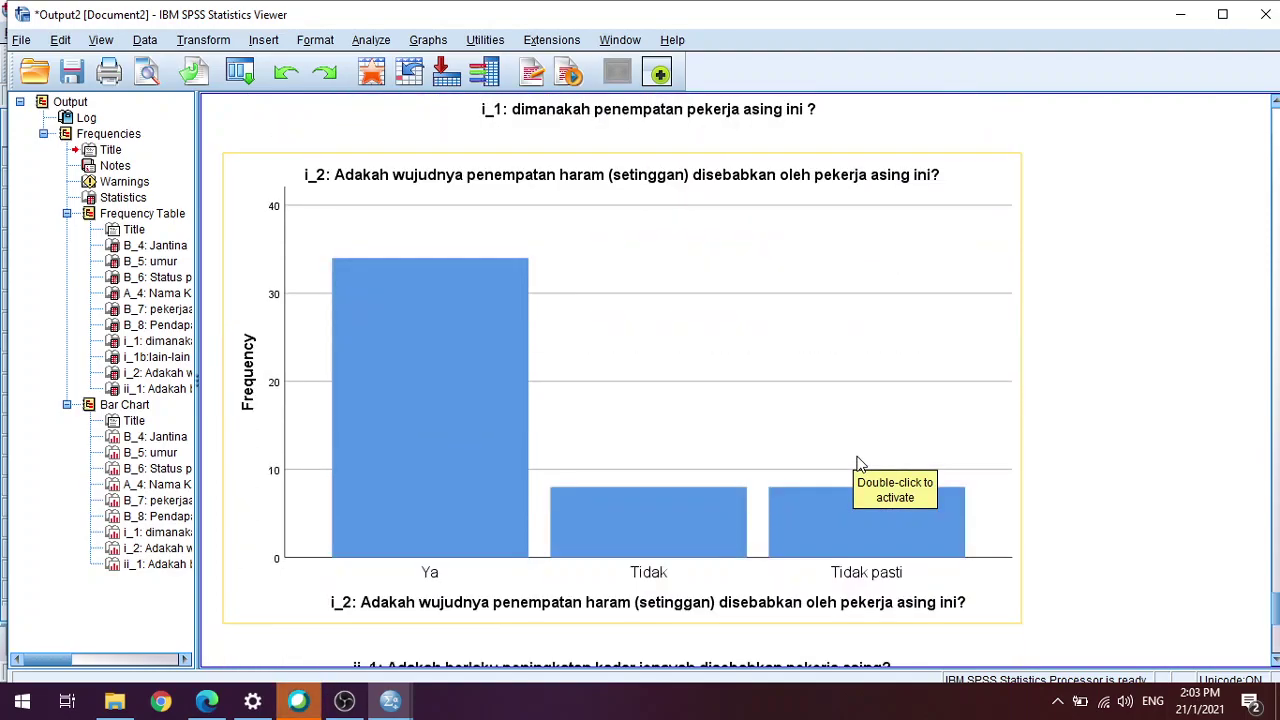
scroll(857, 464, down, 2)
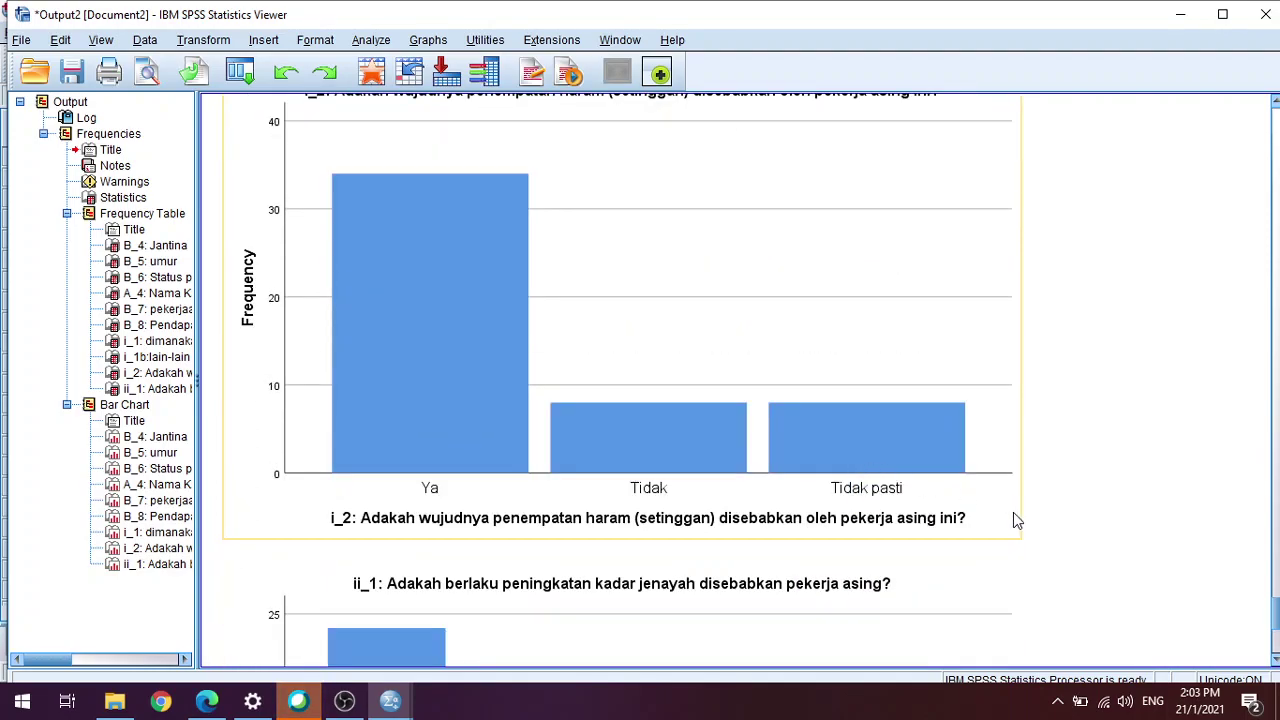
scroll(1013, 513, up, 2)
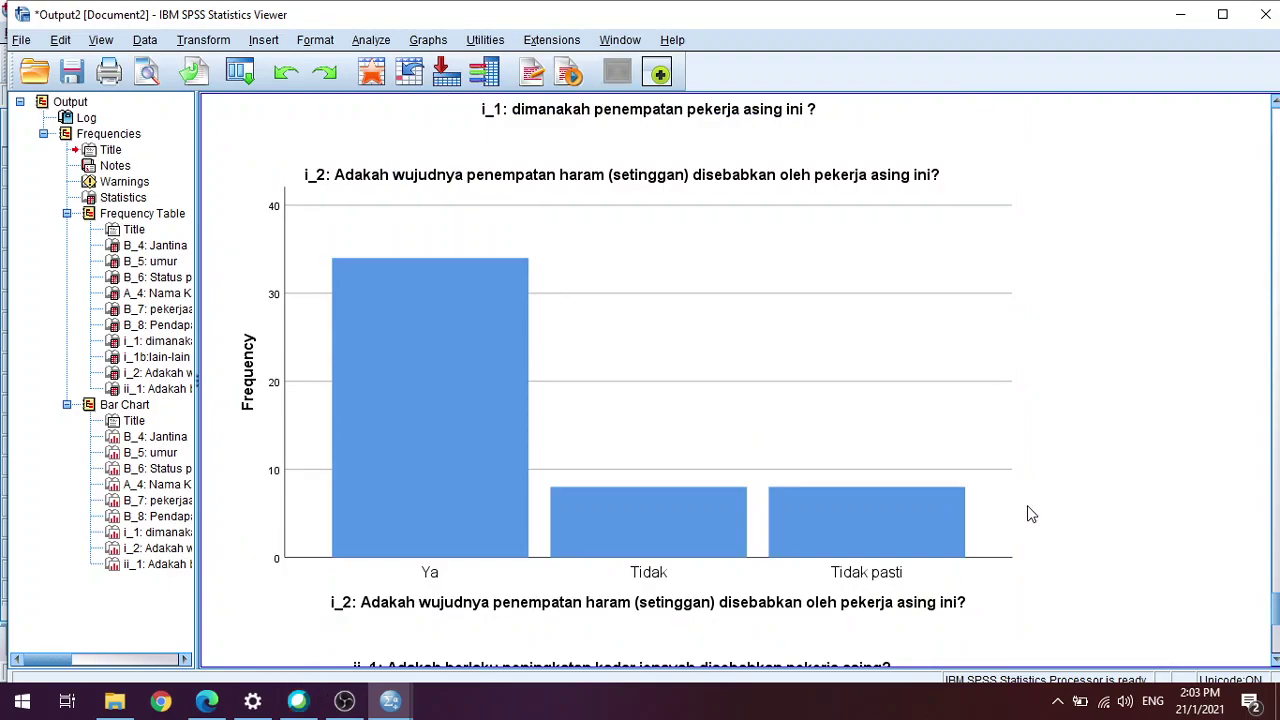
scroll(1030, 514, down, 12)
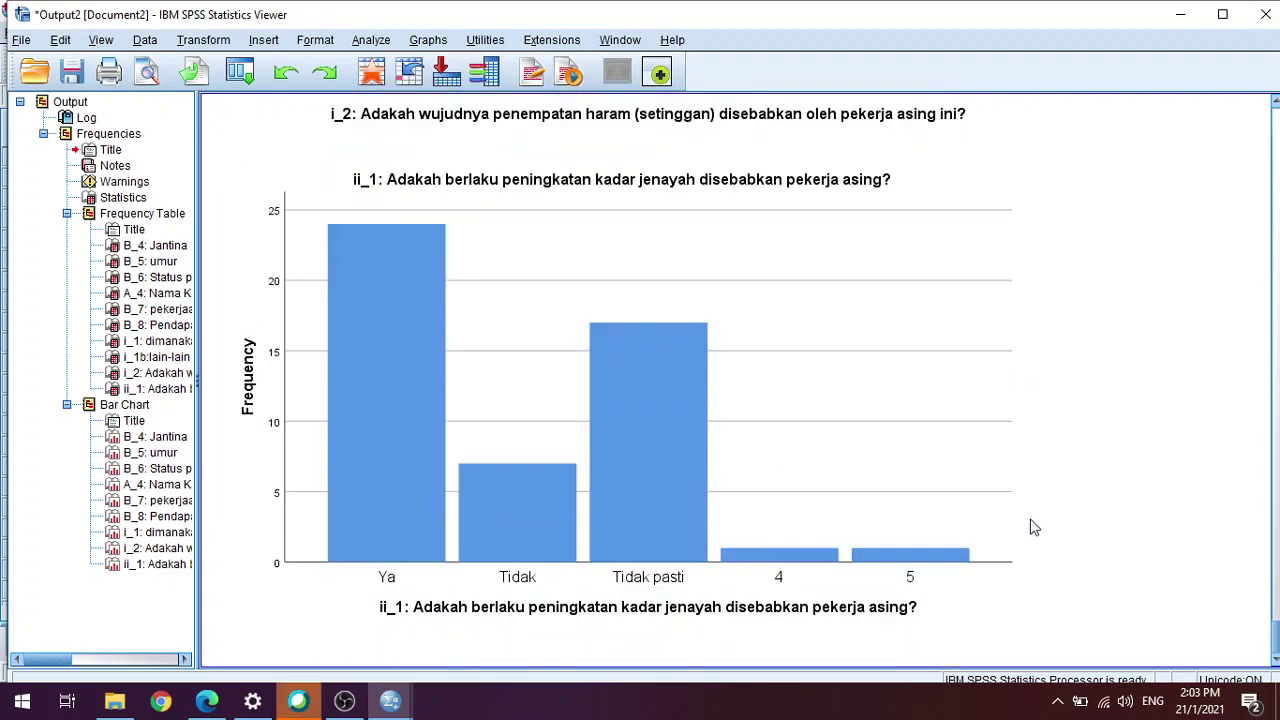
click(1008, 371)
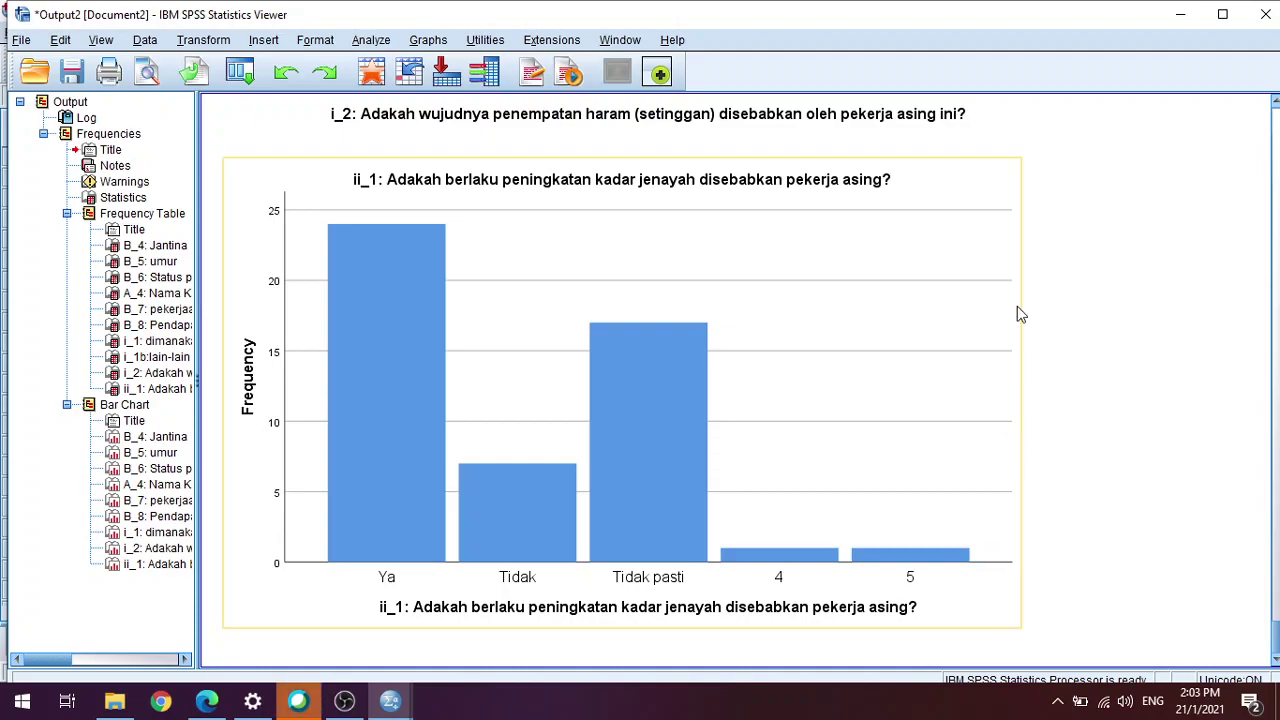
scroll(1060, 250, up, 20)
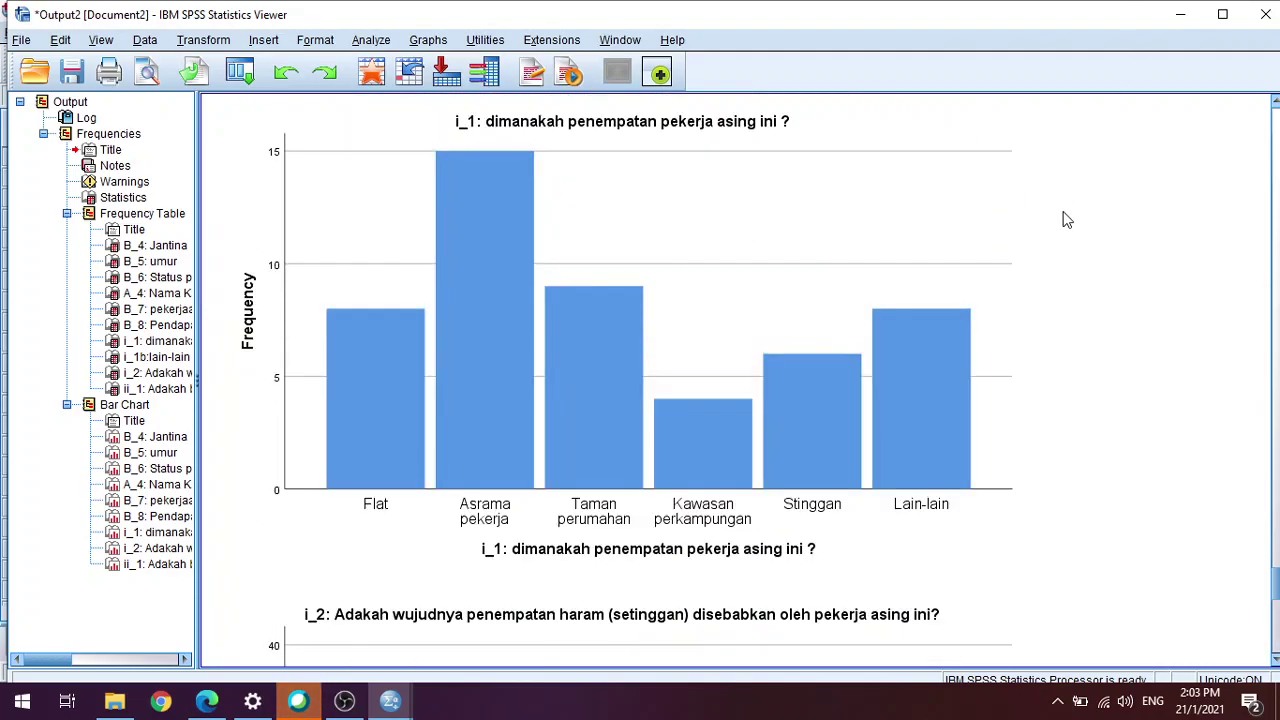
scroll(1068, 218, down, 13)
scroll(1075, 229, down, 8)
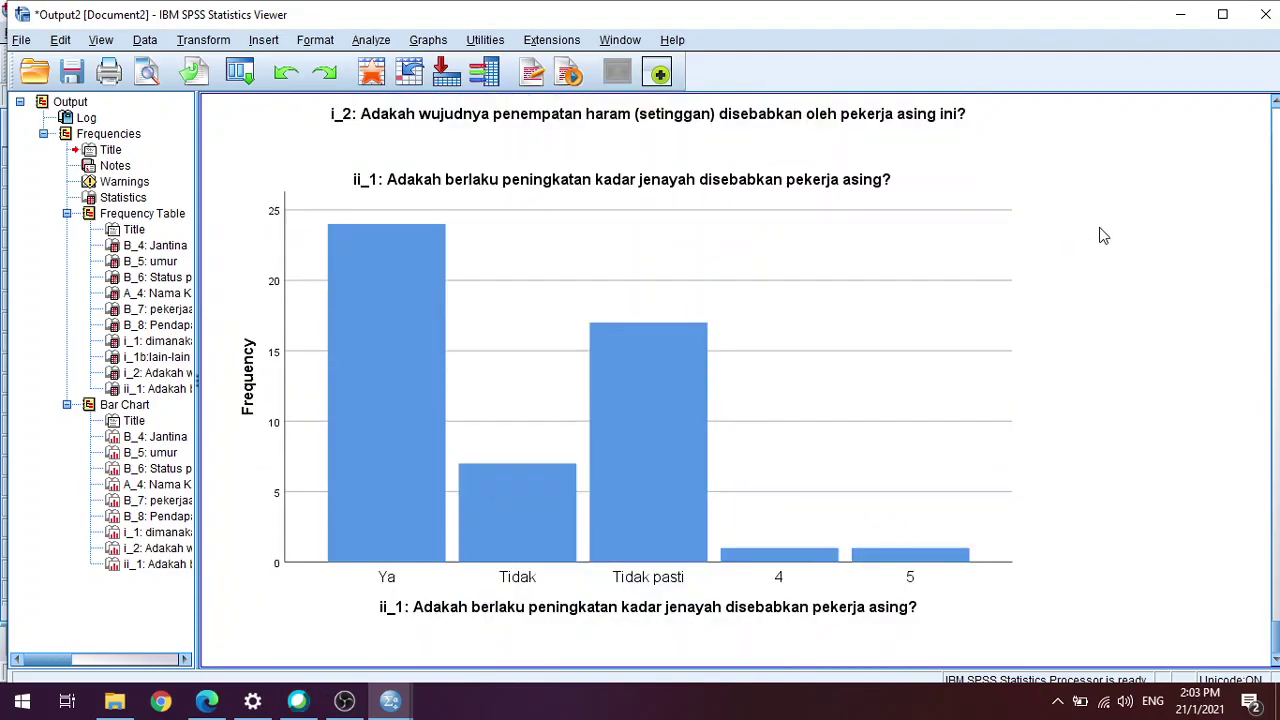
Close the Frequencies output without saving its contents and look through the respondent records in the dataset.
click(1265, 14)
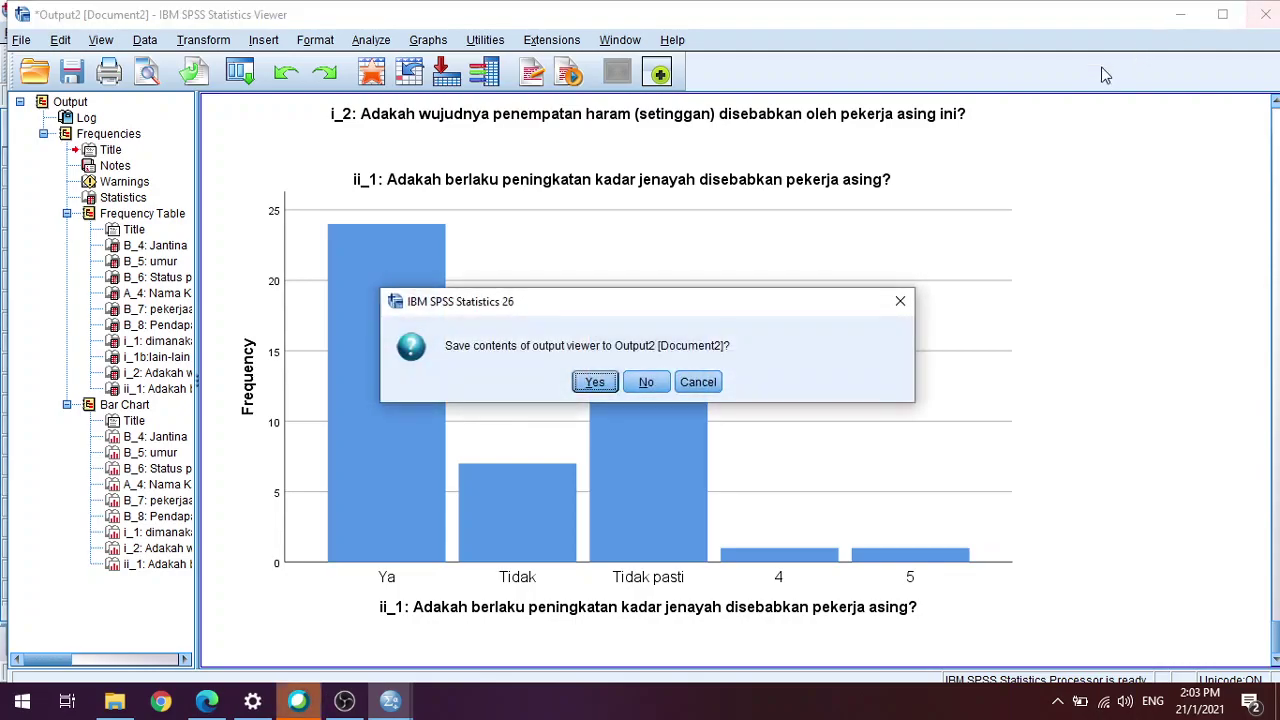
click(645, 381)
scroll(575, 366, down, 2)
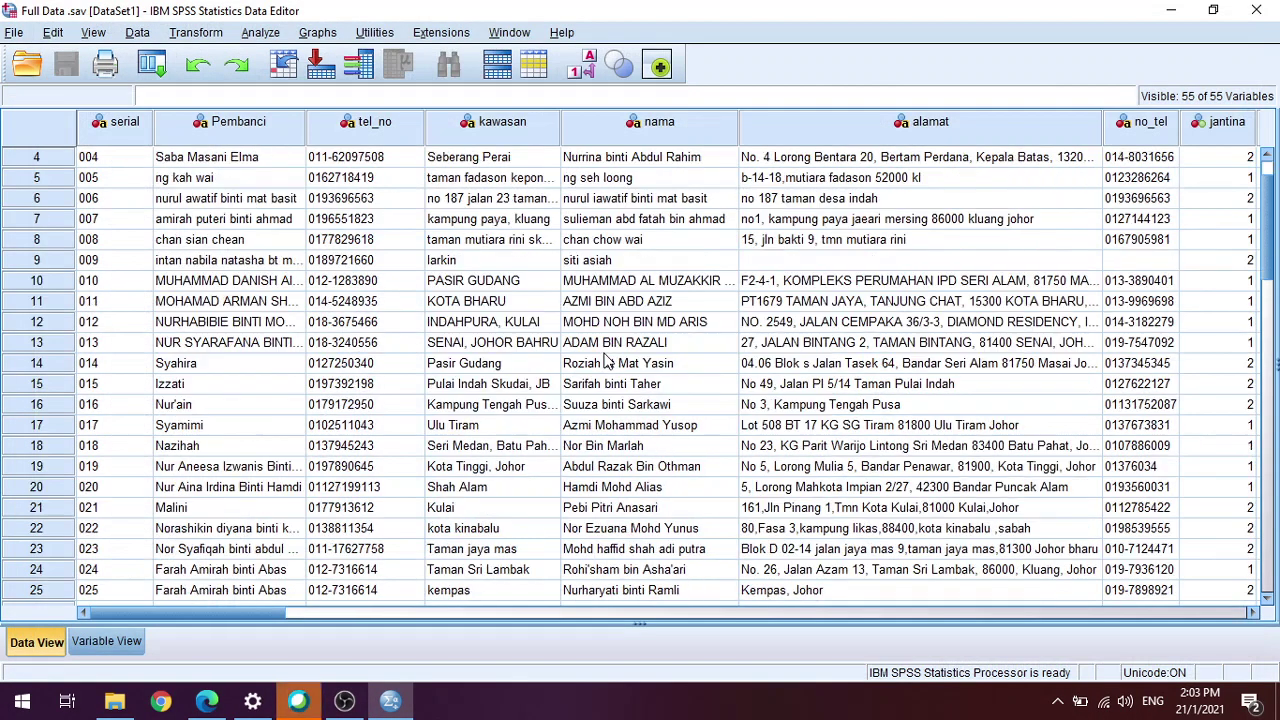
scroll(575, 366, down, 16)
scroll(580, 320, up, 2)
scroll(575, 303, up, 16)
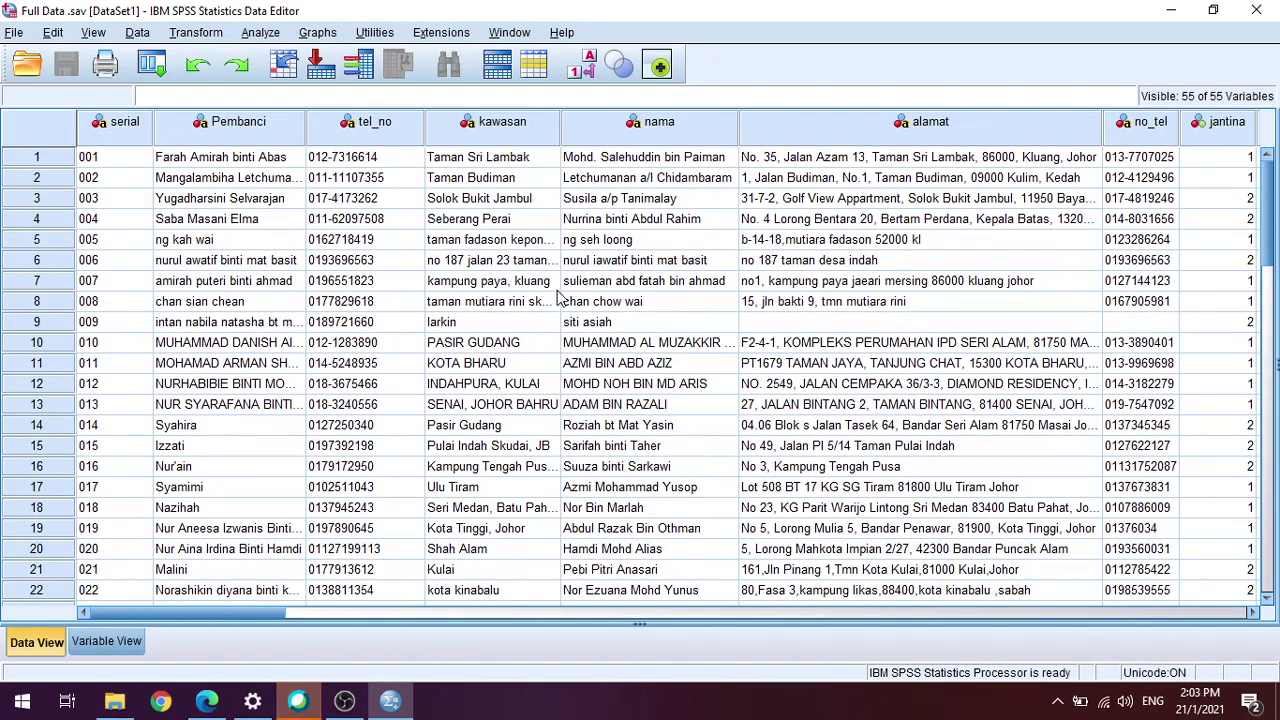
Check the variable definitions of the survey dataset and return to the case records.
click(106, 643)
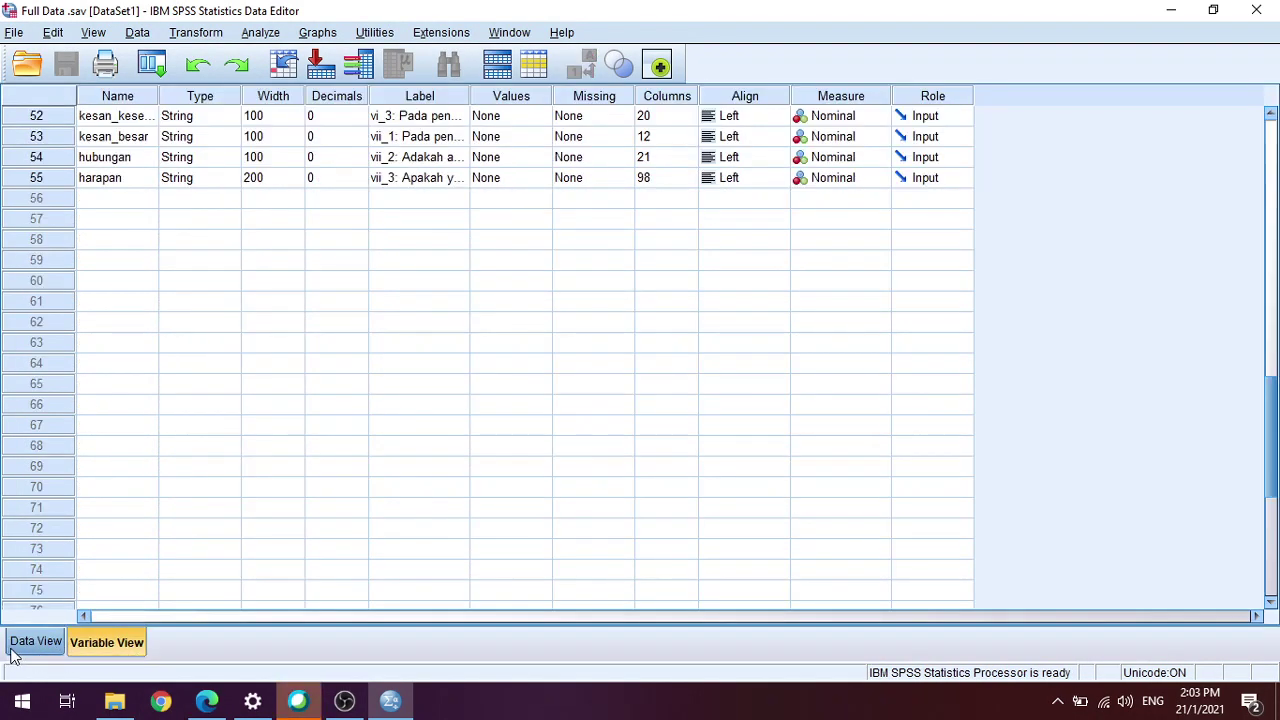
scroll(663, 443, up, 17)
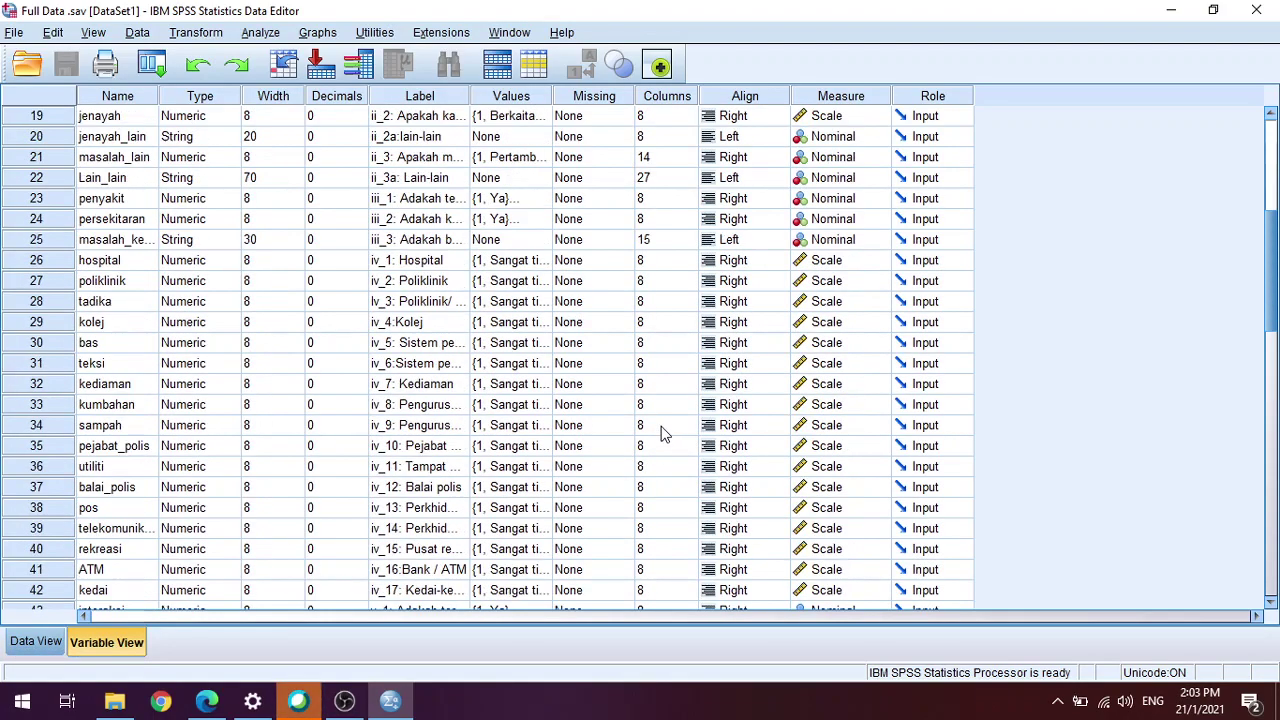
click(43, 645)
Close the Data Editor and the open folder window, and switch to the Cisco Webex Meetings window.
click(1257, 9)
click(1064, 58)
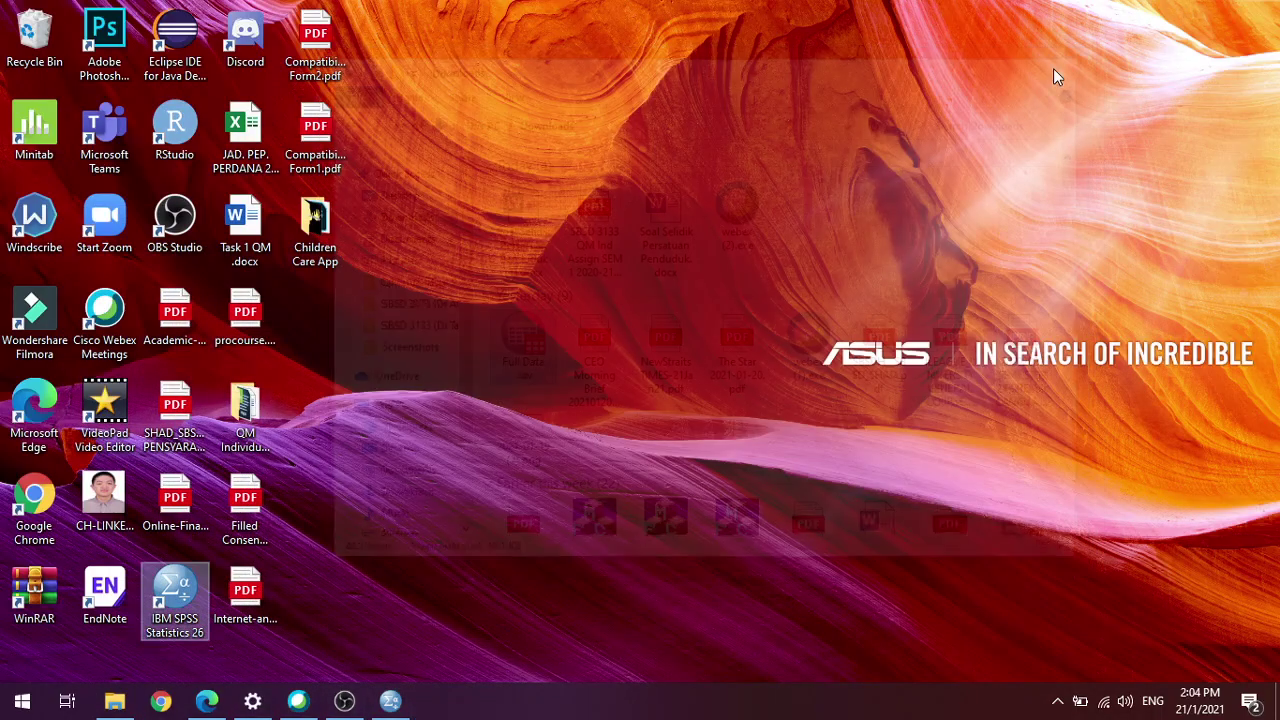
click(297, 704)
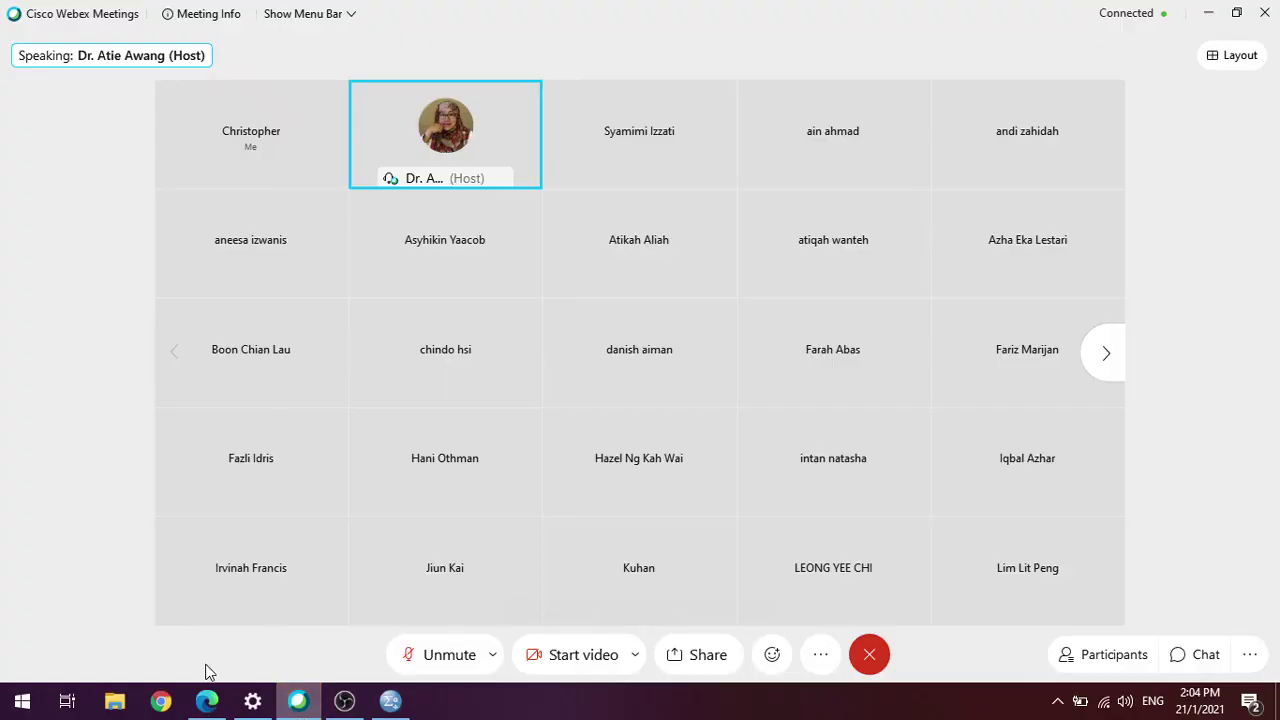